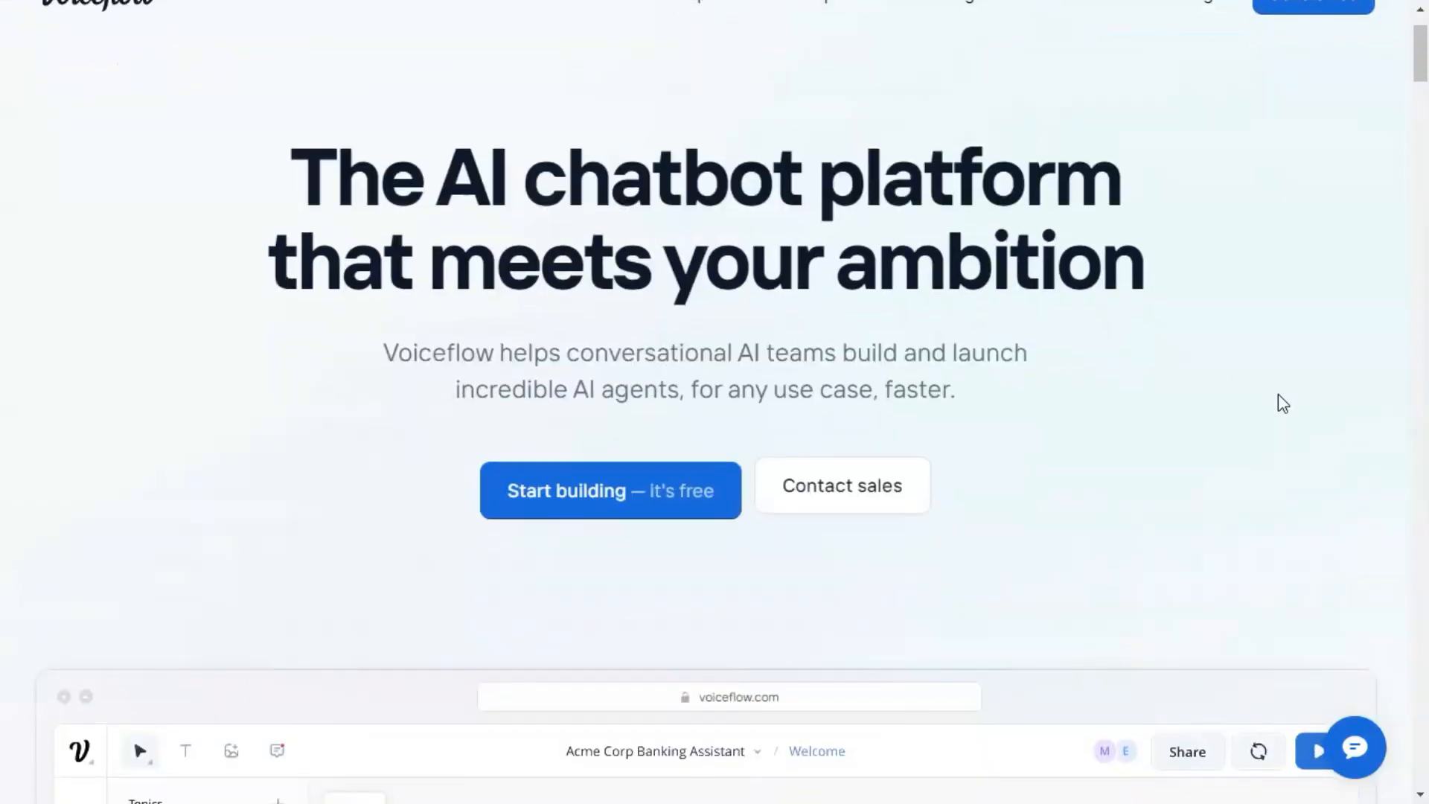
Look through the product preview on the Voiceflow homepage.
scroll(1279, 395, "down", 10)
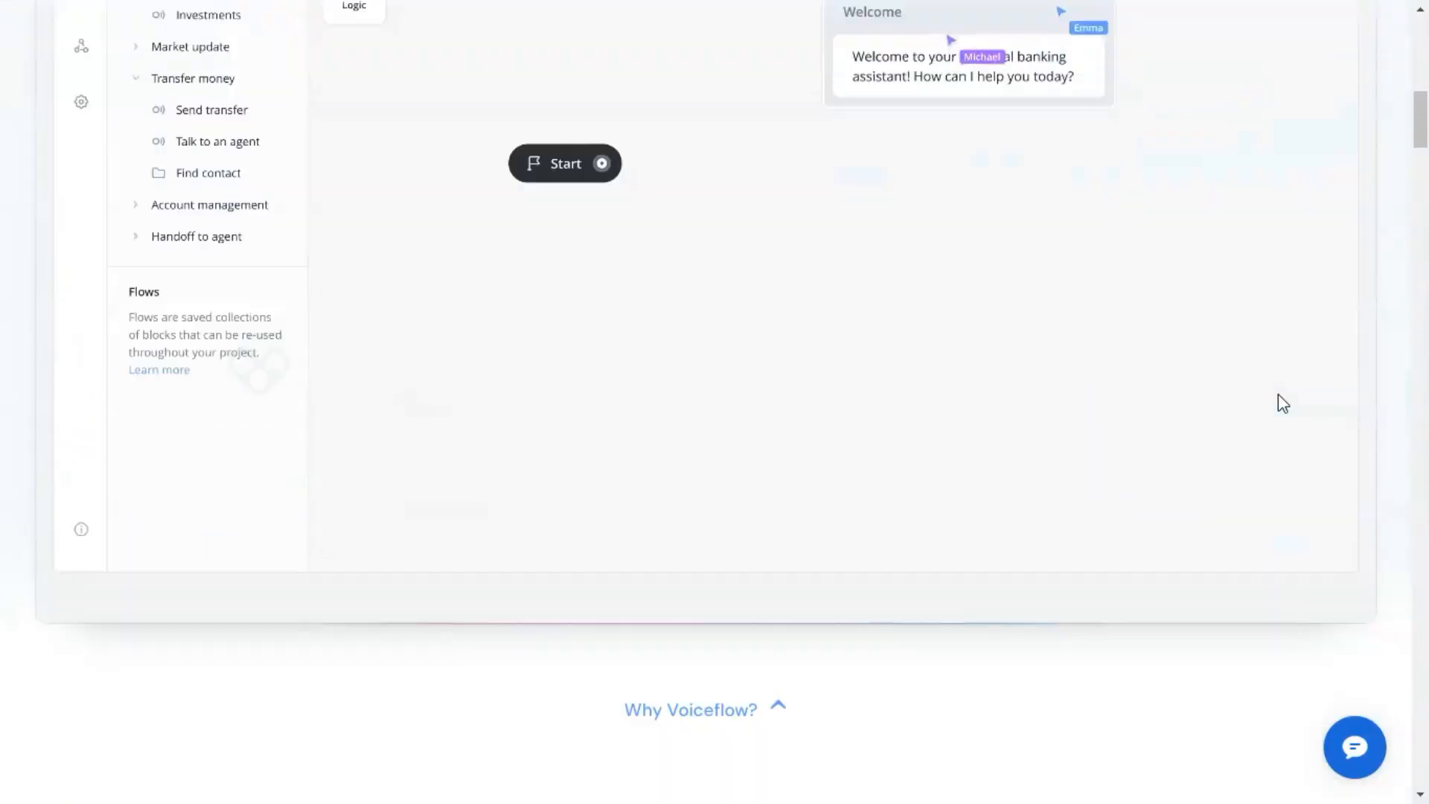
scroll(1278, 394, "up", 2)
scroll(1283, 403, "up", 2)
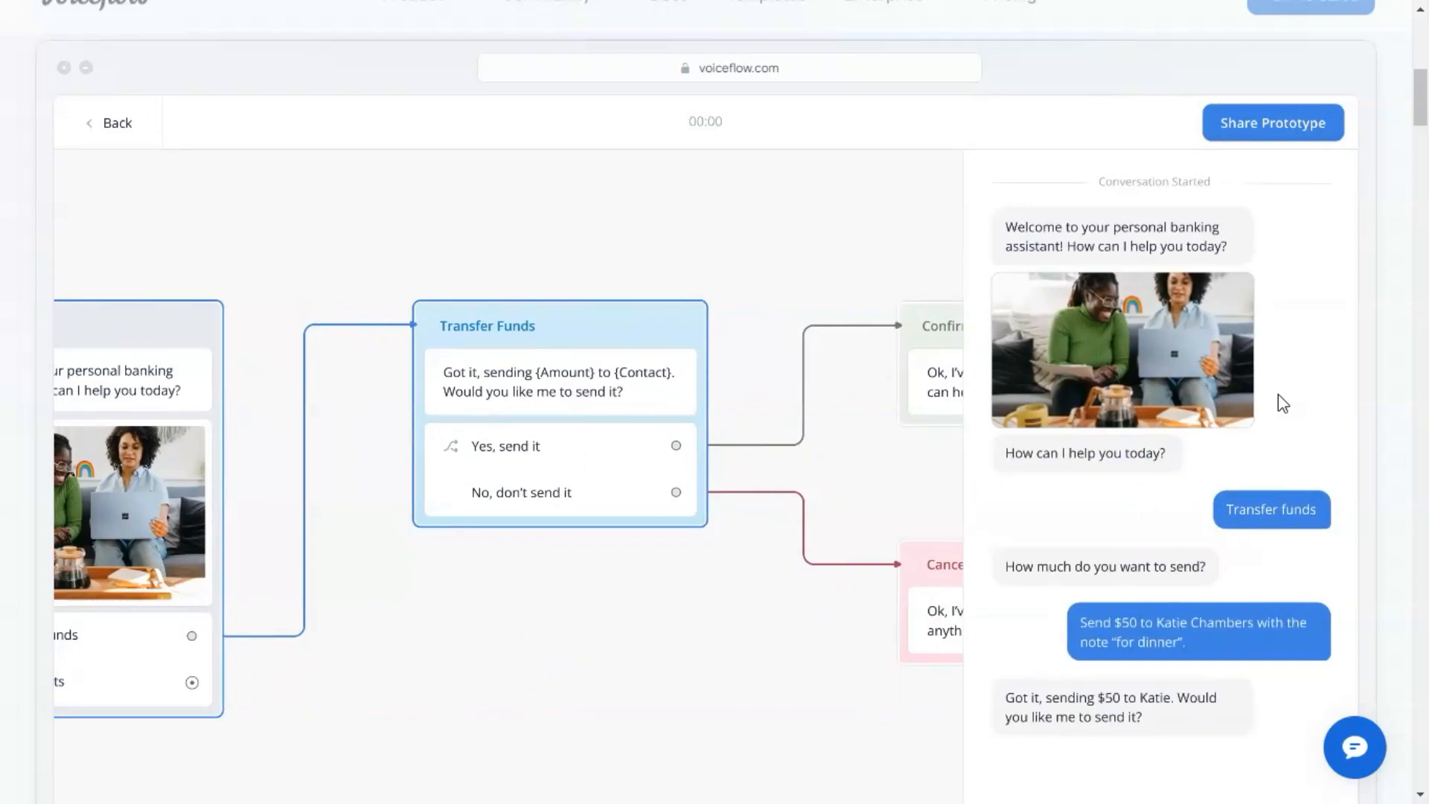
scroll(1392, 370, "down", 10)
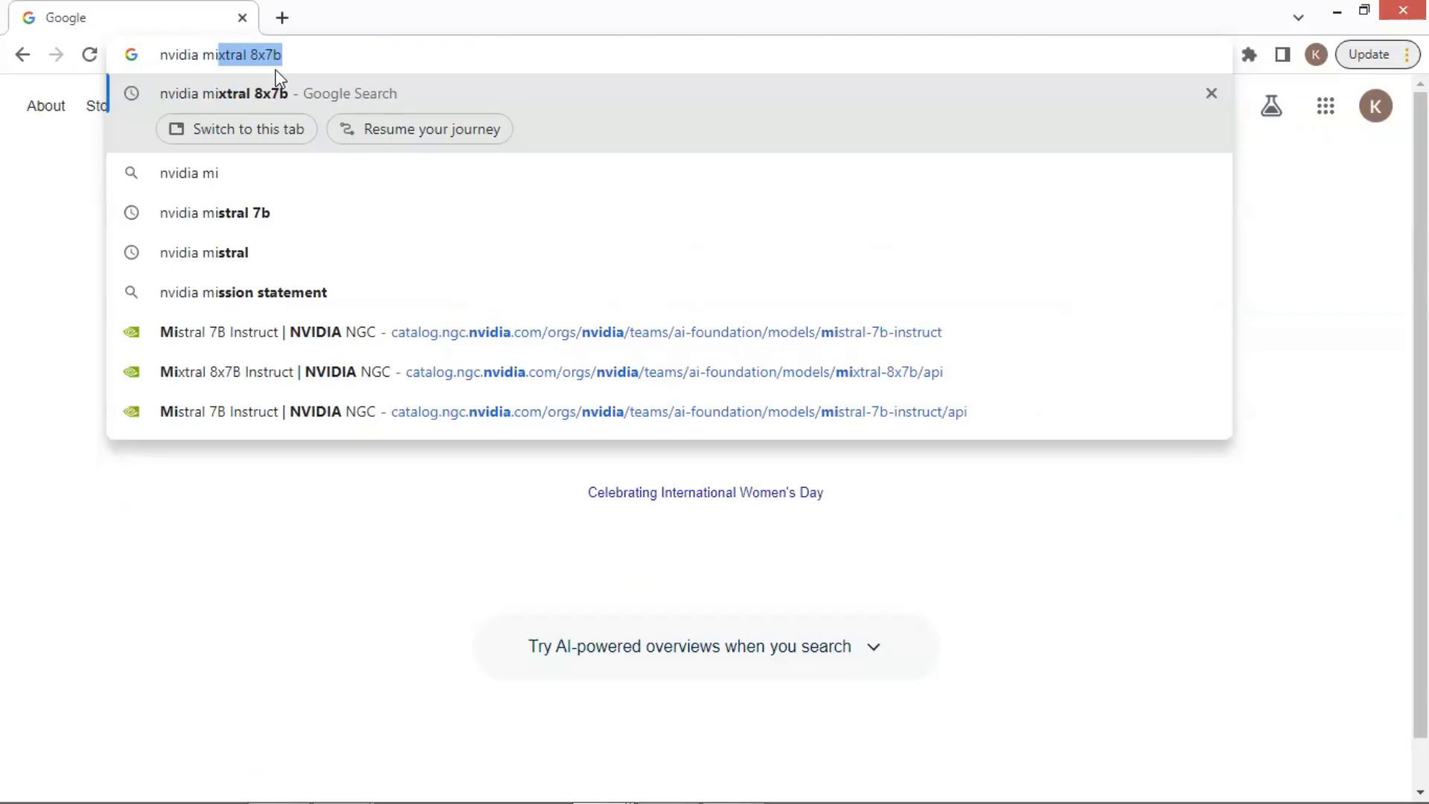
Search the web for "nvidia mixtral 8x7b" and open the Mixtral 8x7B Instruct page in the NVIDIA NGC Catalog.
type("xtral ")
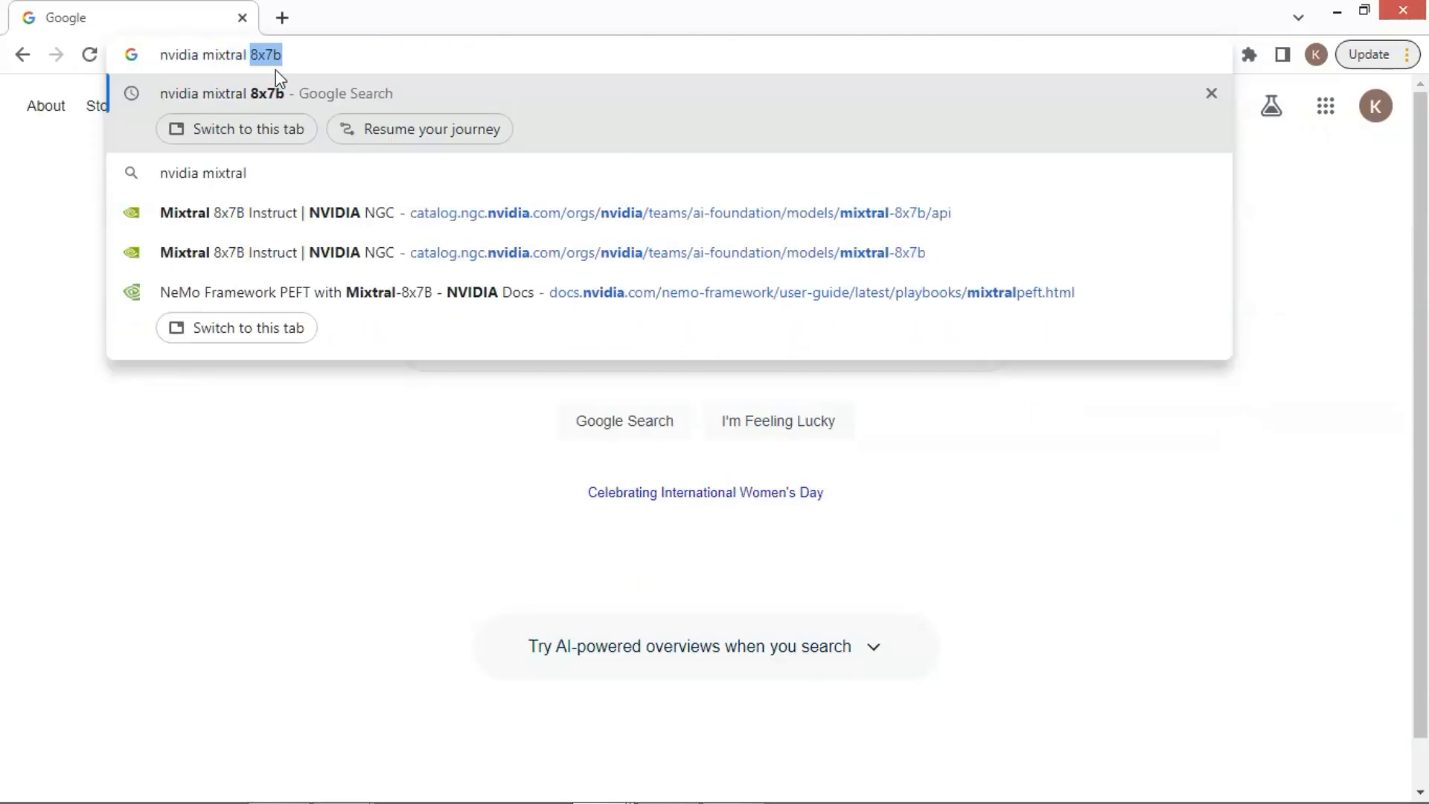
type("8")
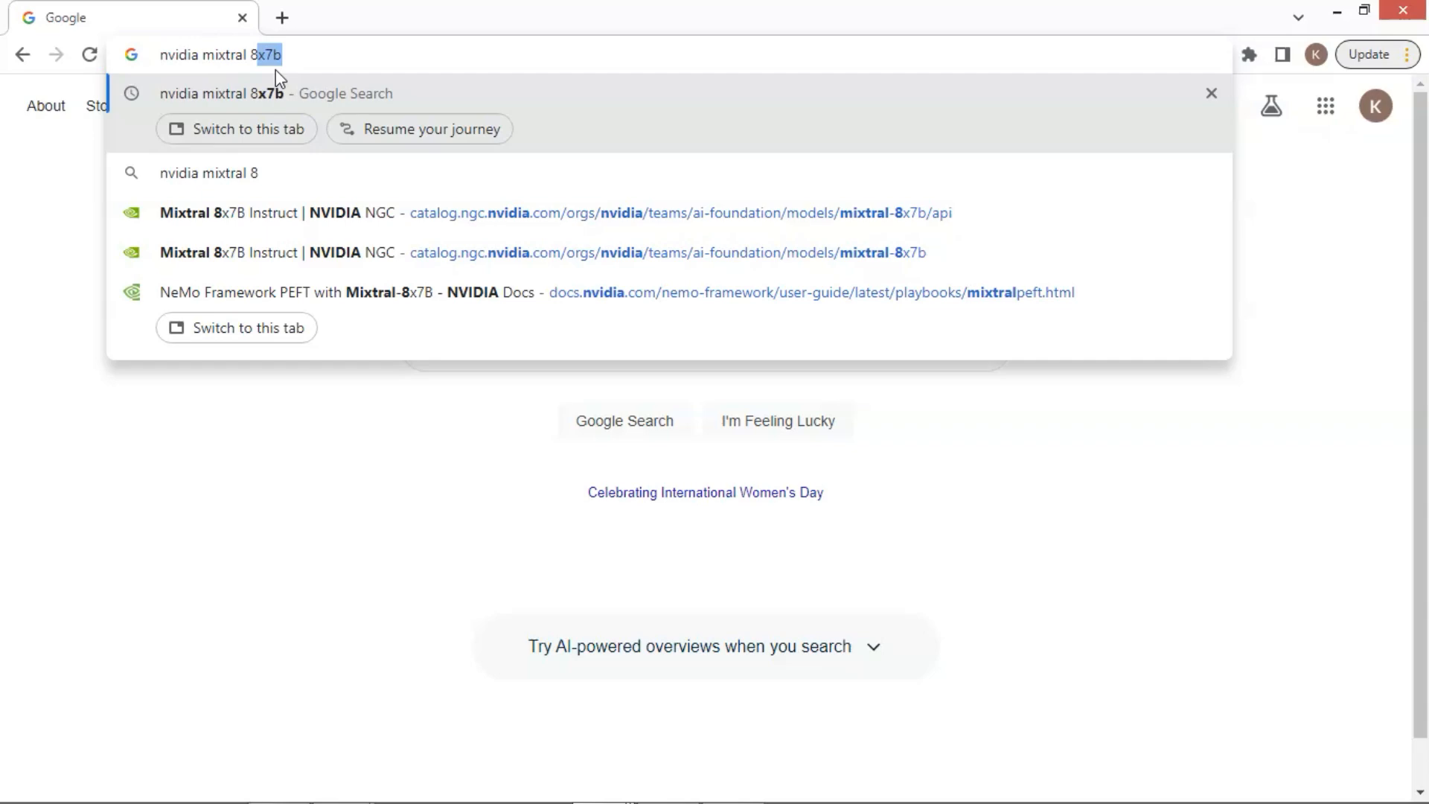
key("Return")
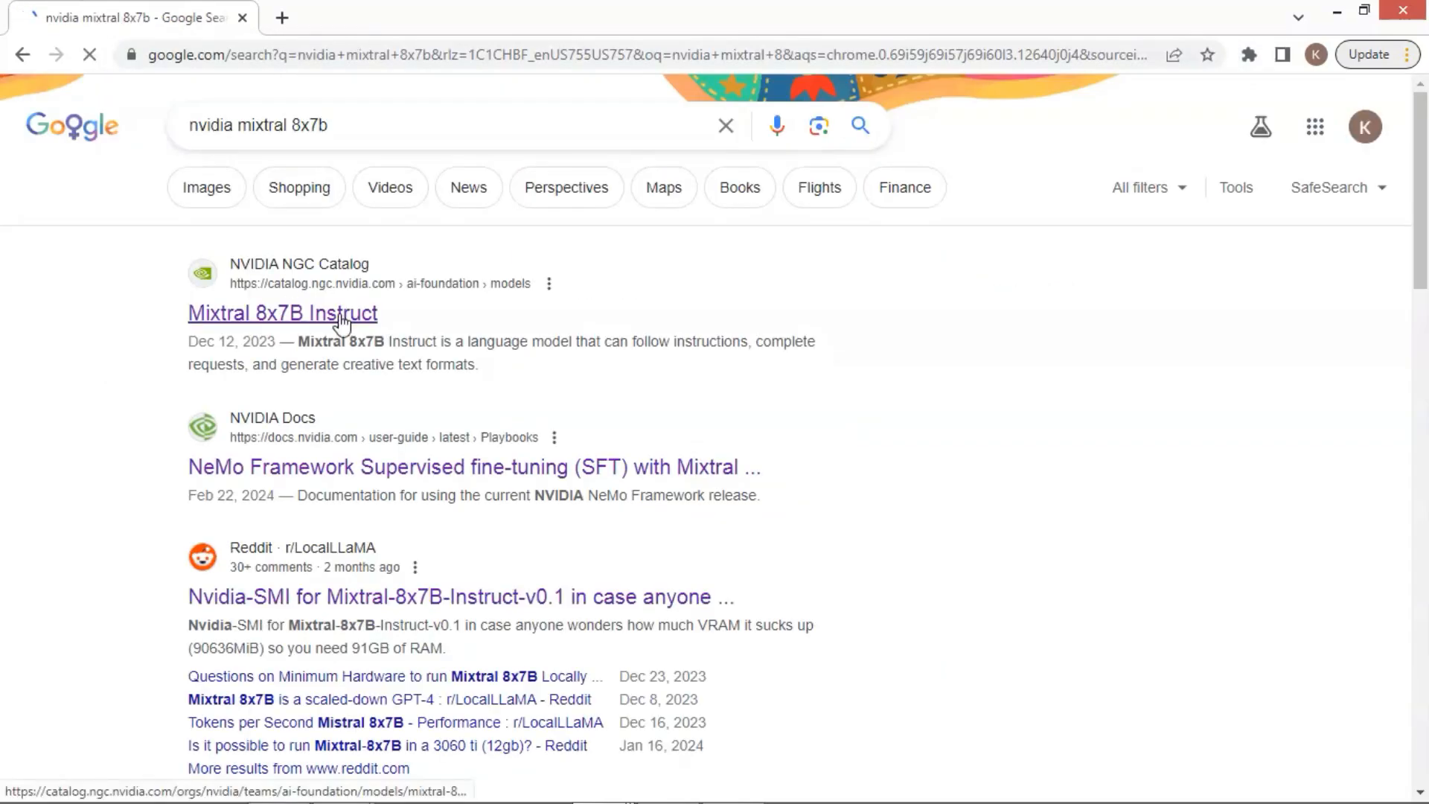
left_click(341, 321)
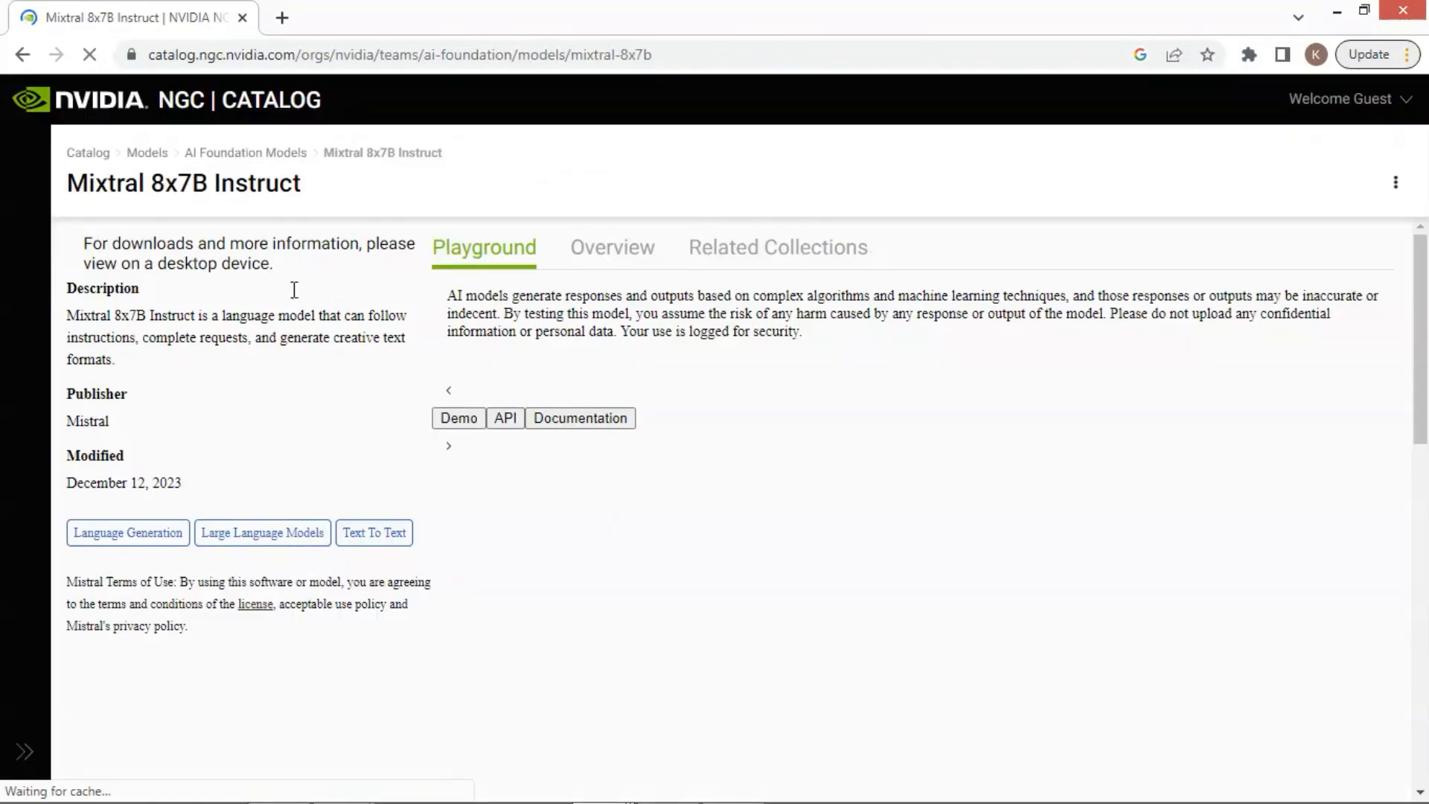
left_click_drag(68, 183, 311, 193)
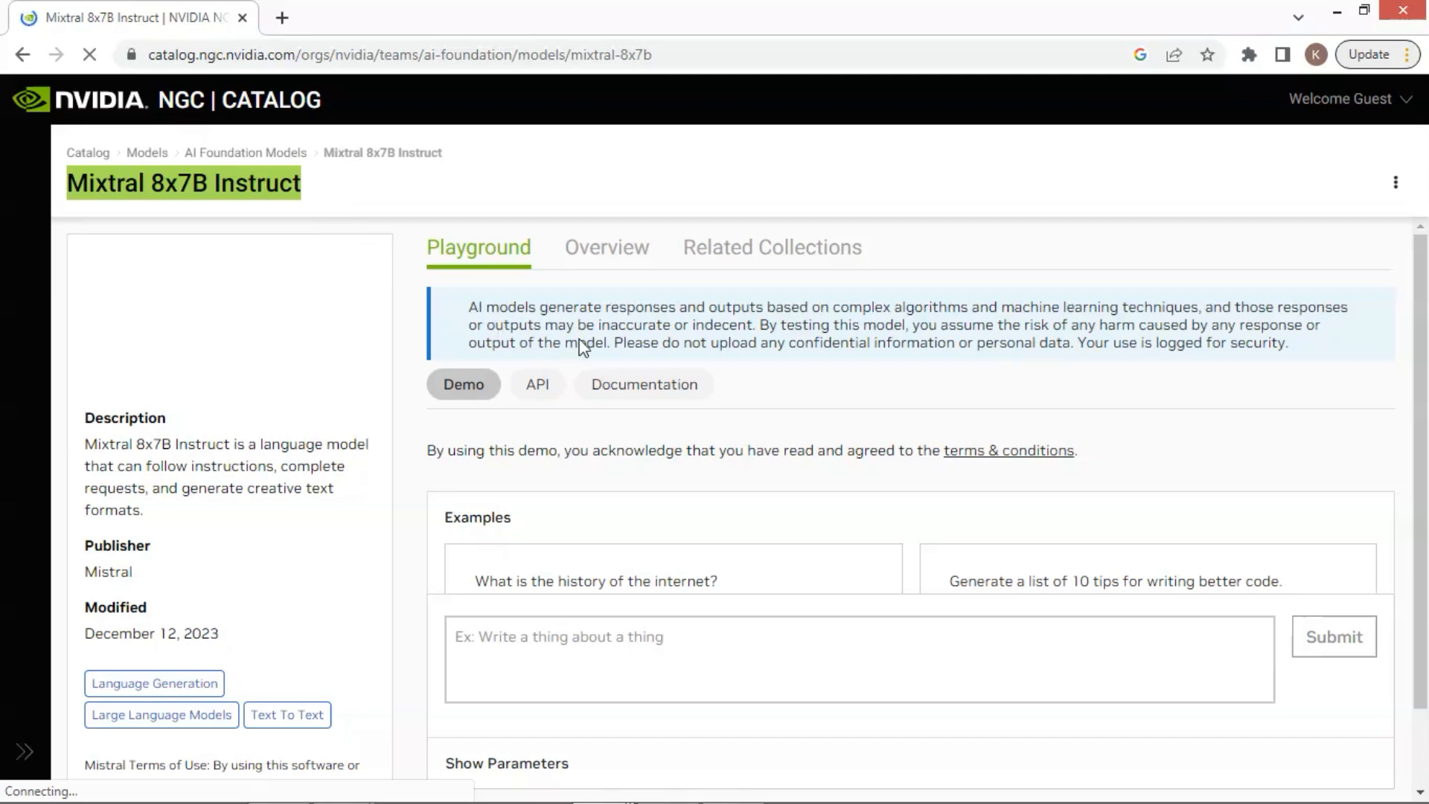
Show the model's API sample code in Shell with the response type set to No Streaming.
left_click(539, 387)
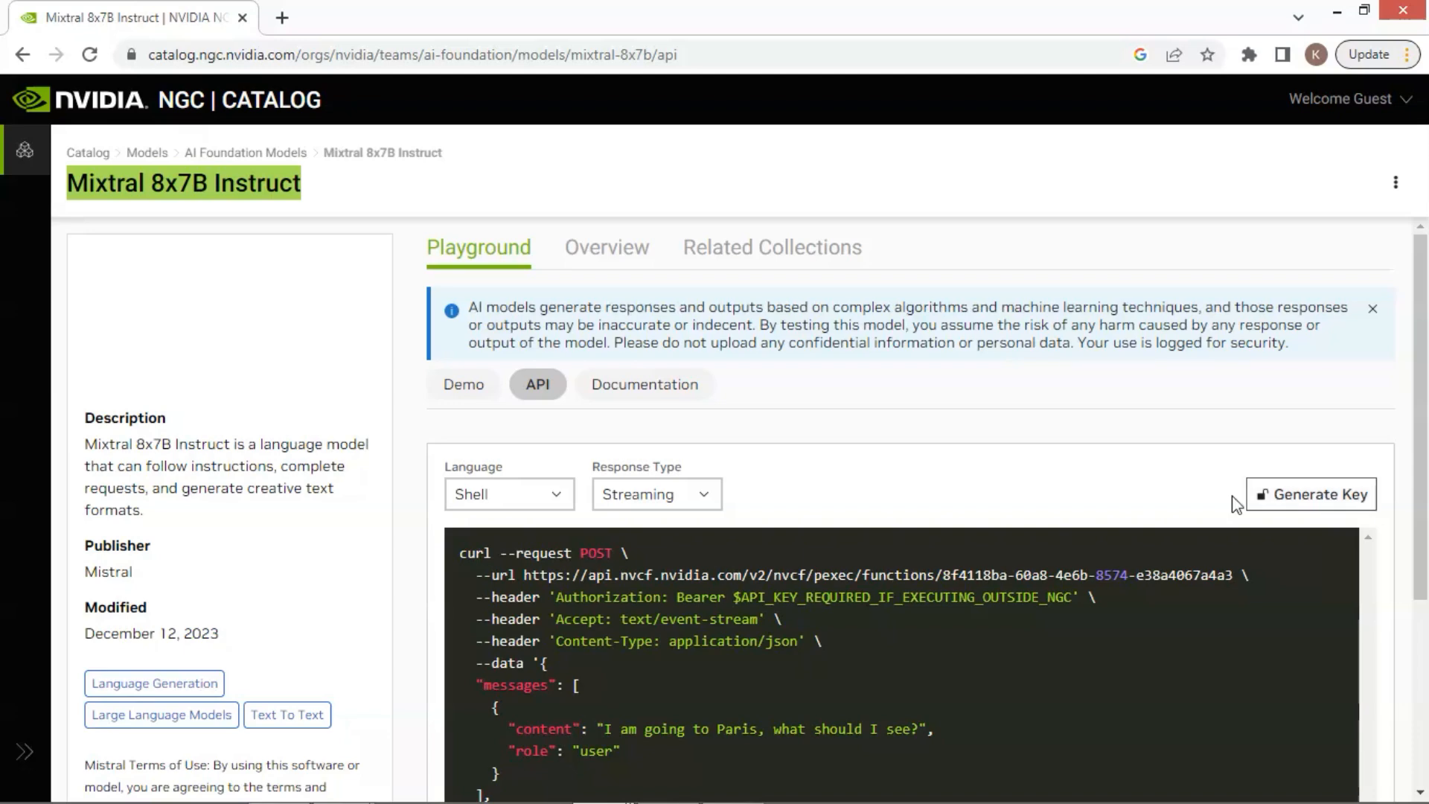
left_click(705, 504)
left_click(661, 574)
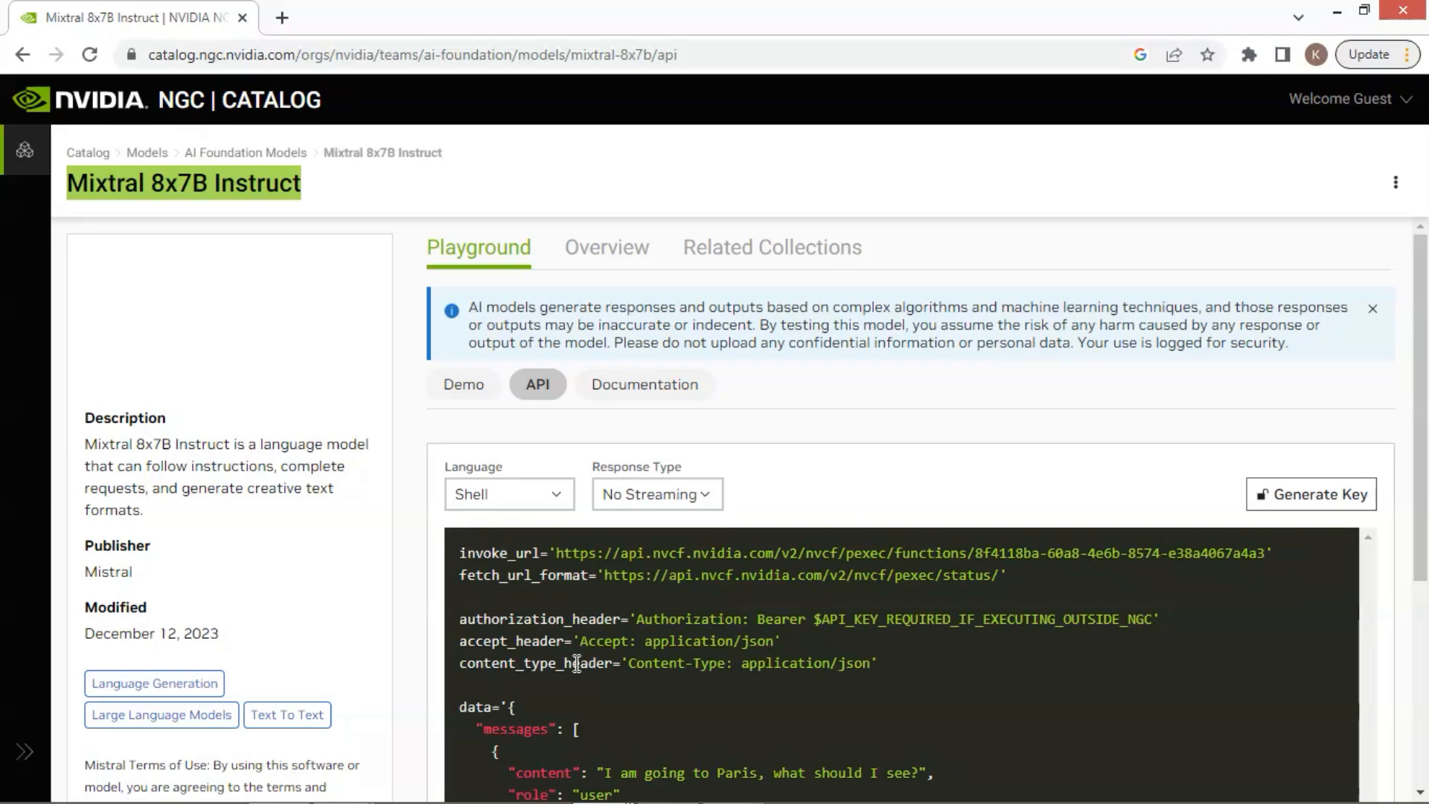
Examine the non-streaming sample code's request parameters and highlight its invoke URL.
scroll(627, 664, "down", 3)
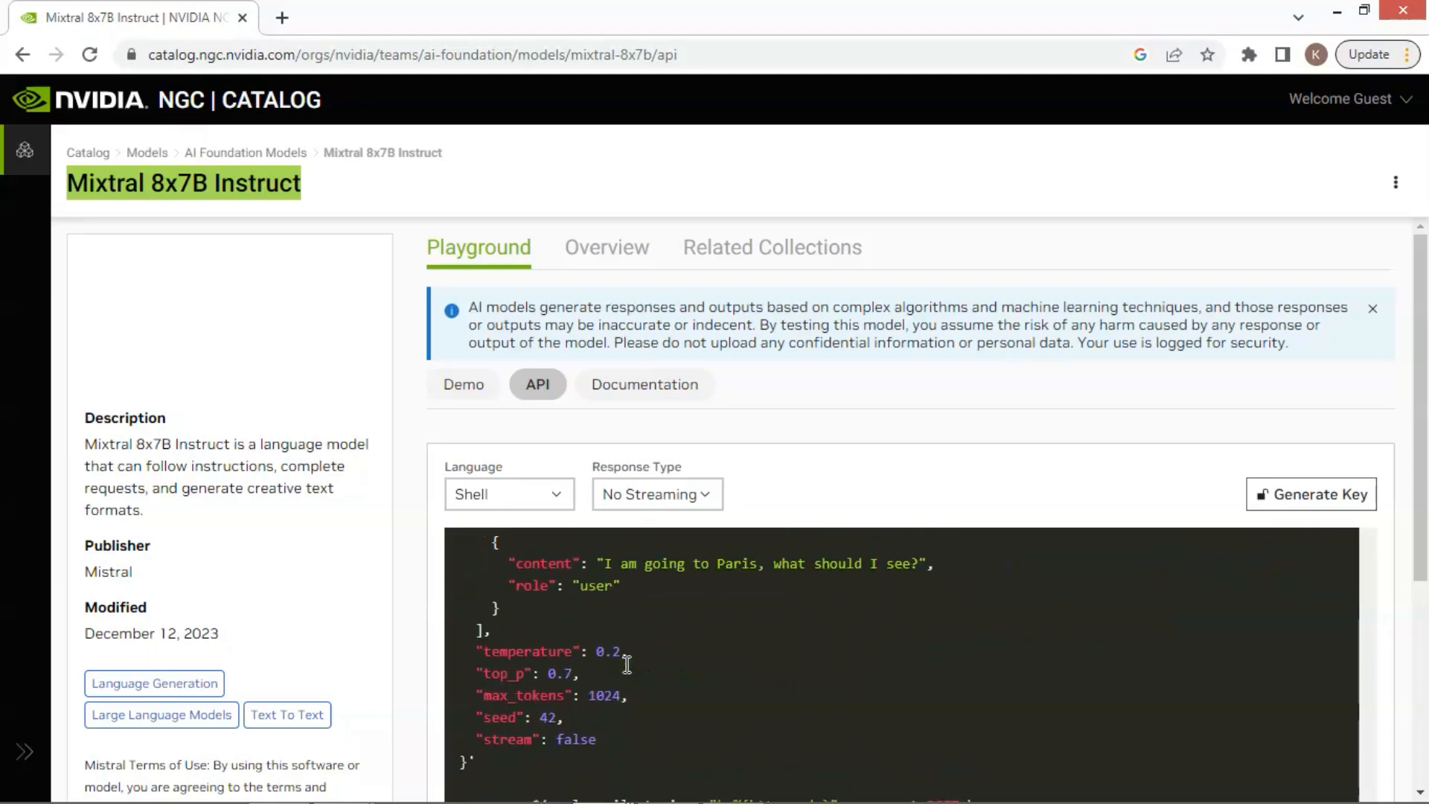
scroll(525, 618, "down", 2)
scroll(529, 633, "down", 2)
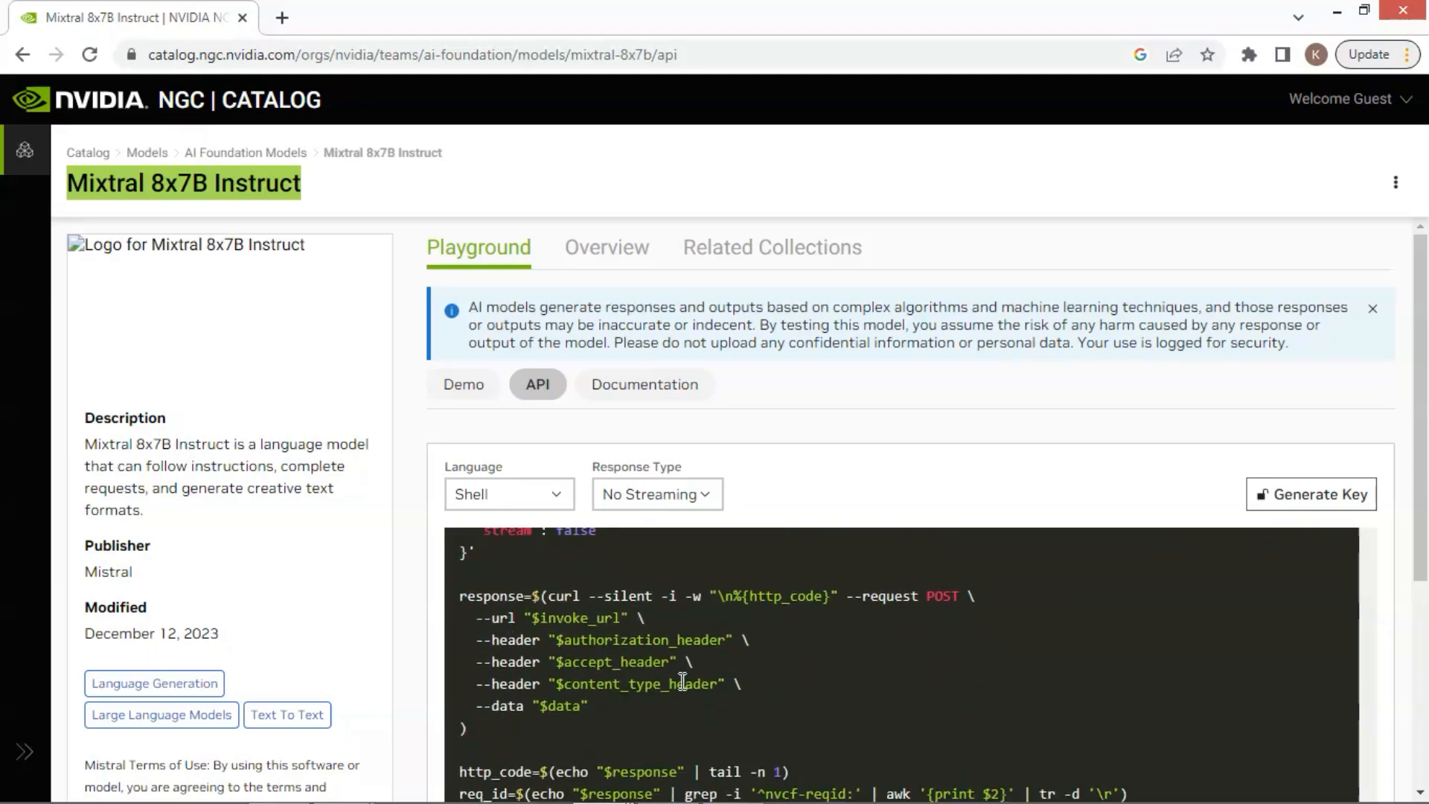
scroll(742, 683, "up", 5)
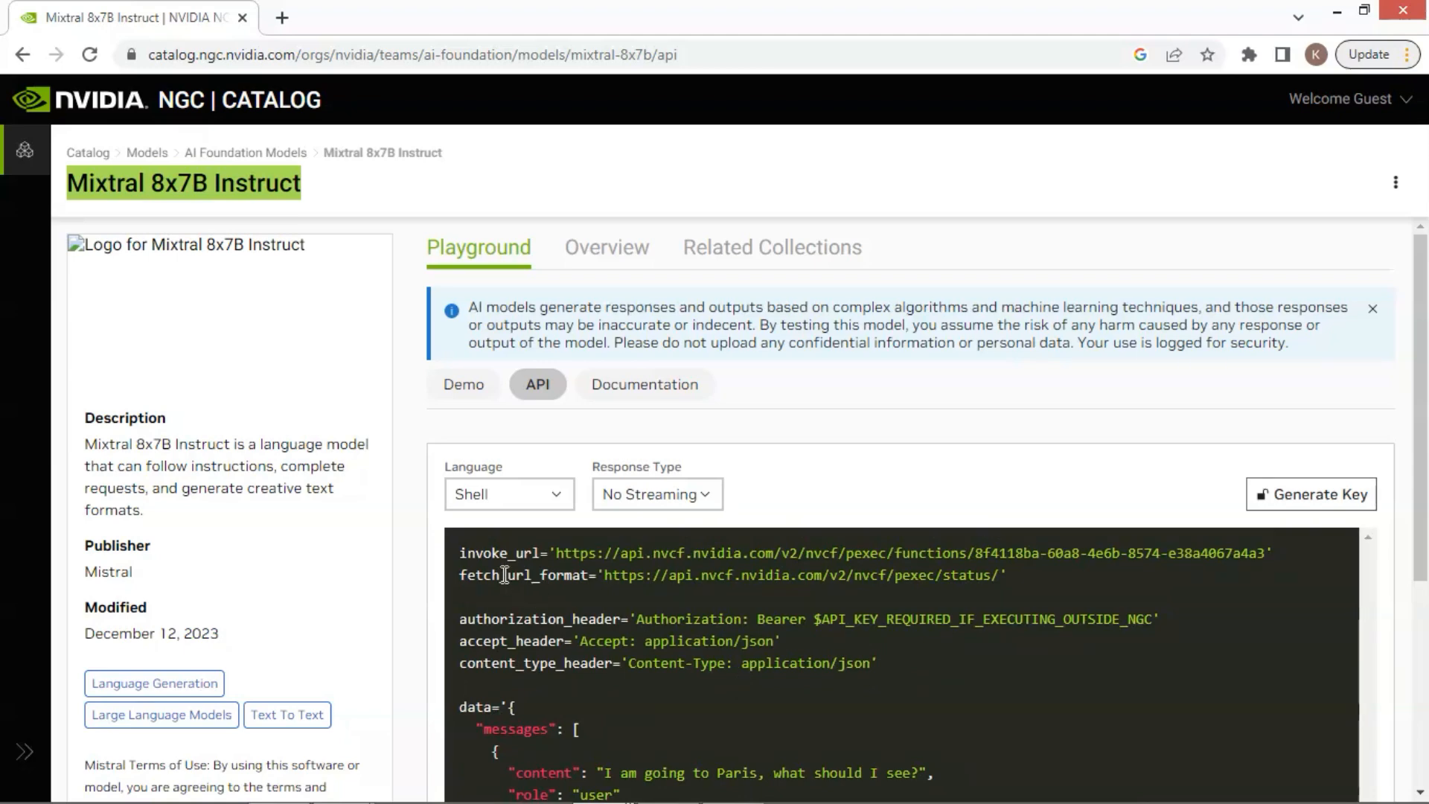
left_click_drag(550, 555, 1279, 534)
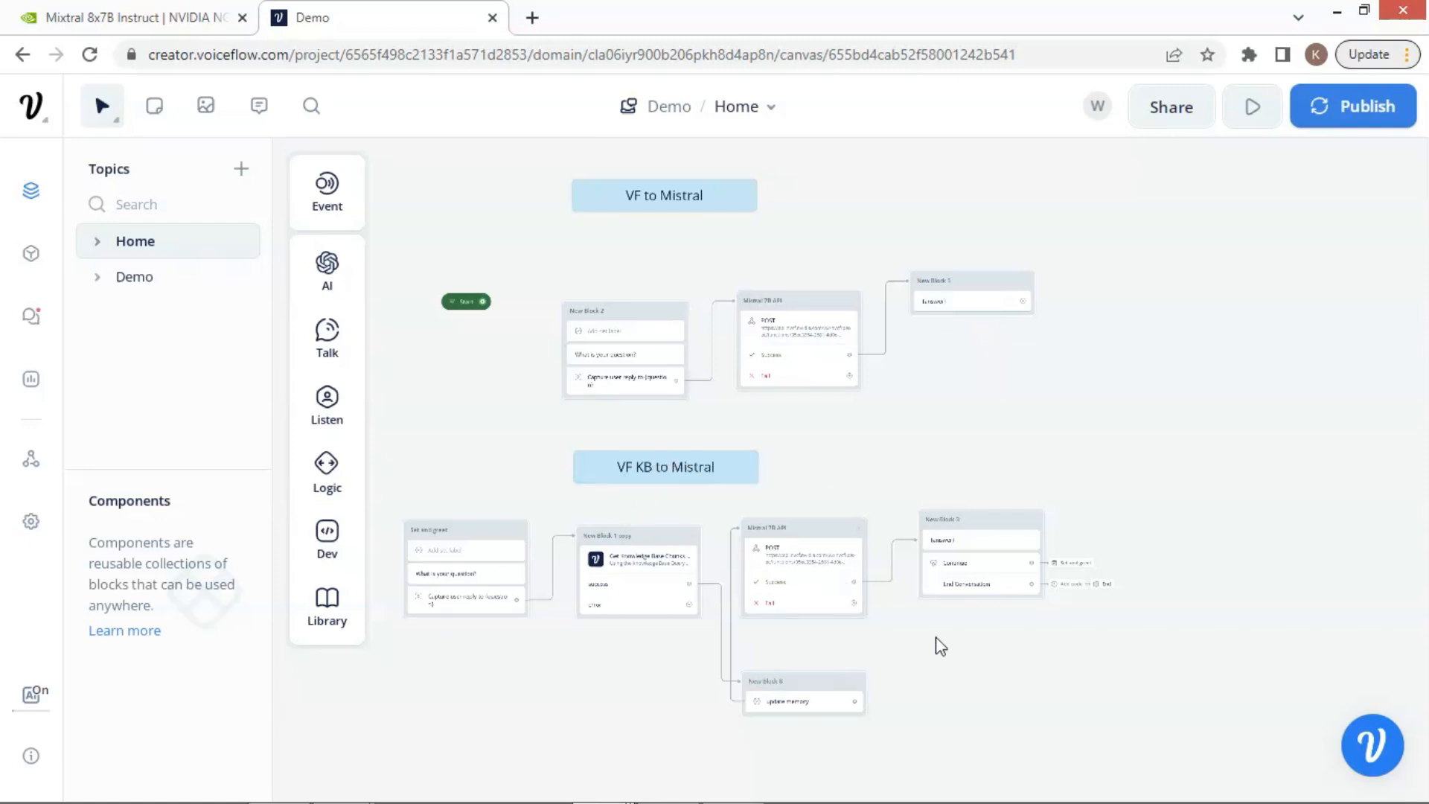
In the Voiceflow Demo project, review the VF to Mistral flow's set, question, capture, API request and answer settings.
left_click(642, 331)
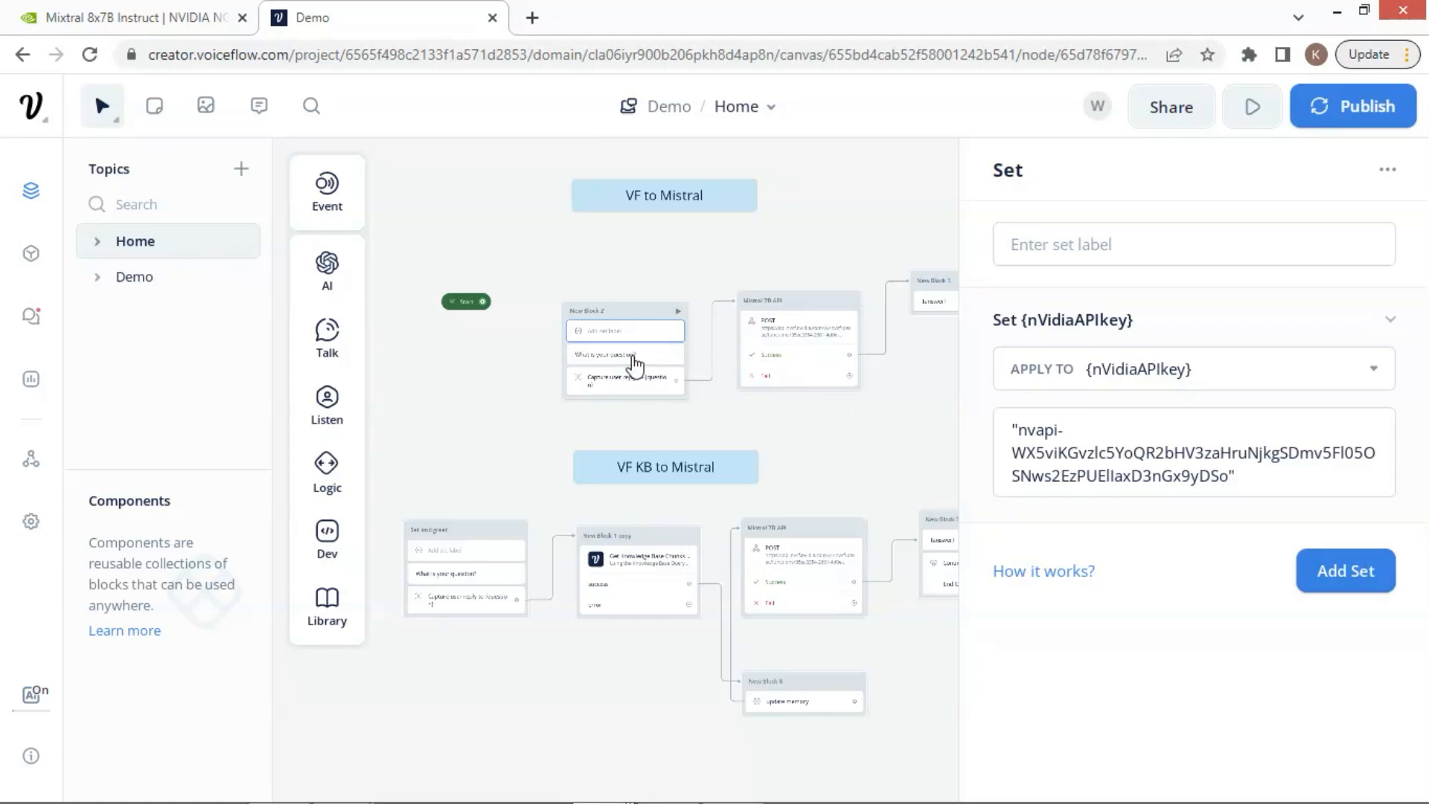
left_click(634, 359)
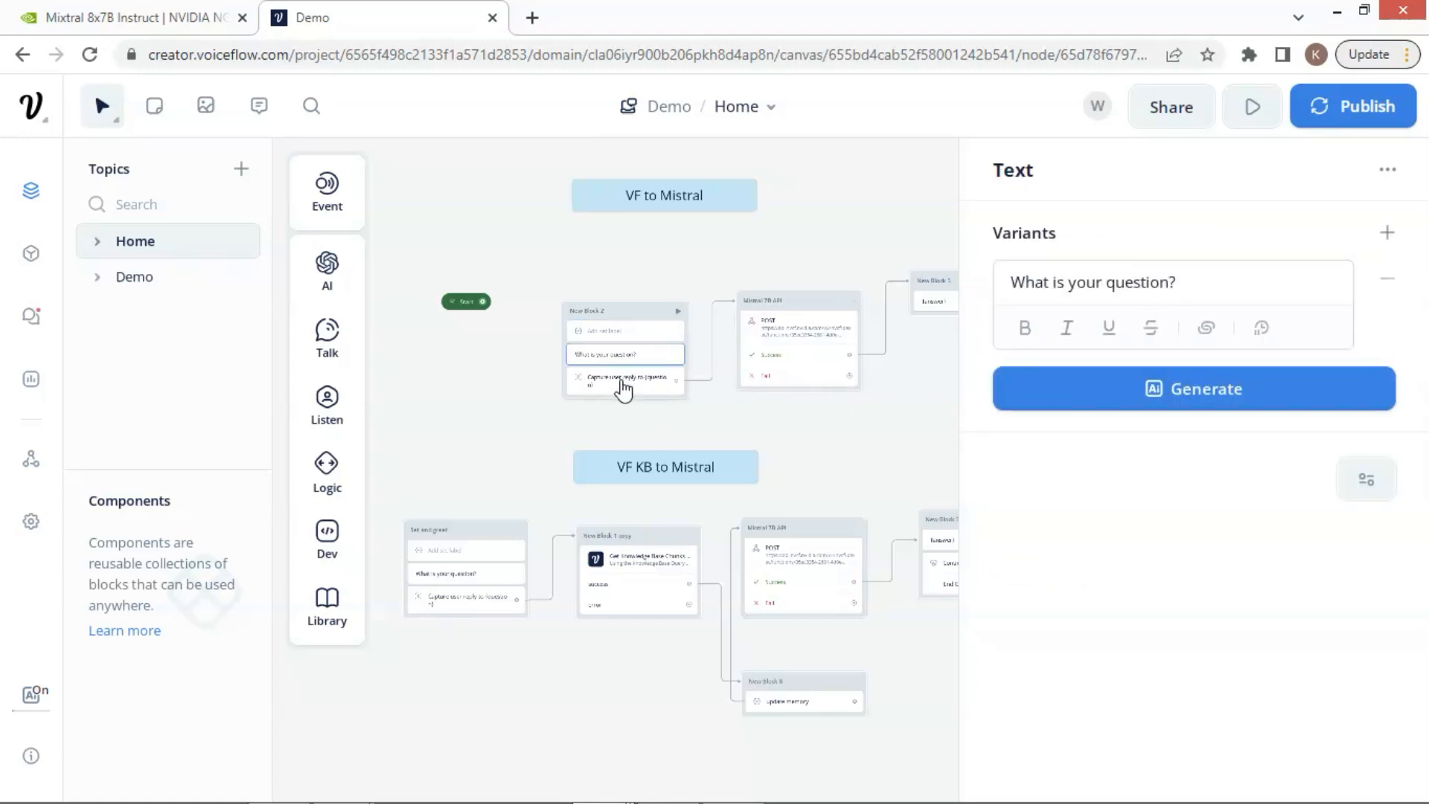
left_click(623, 386)
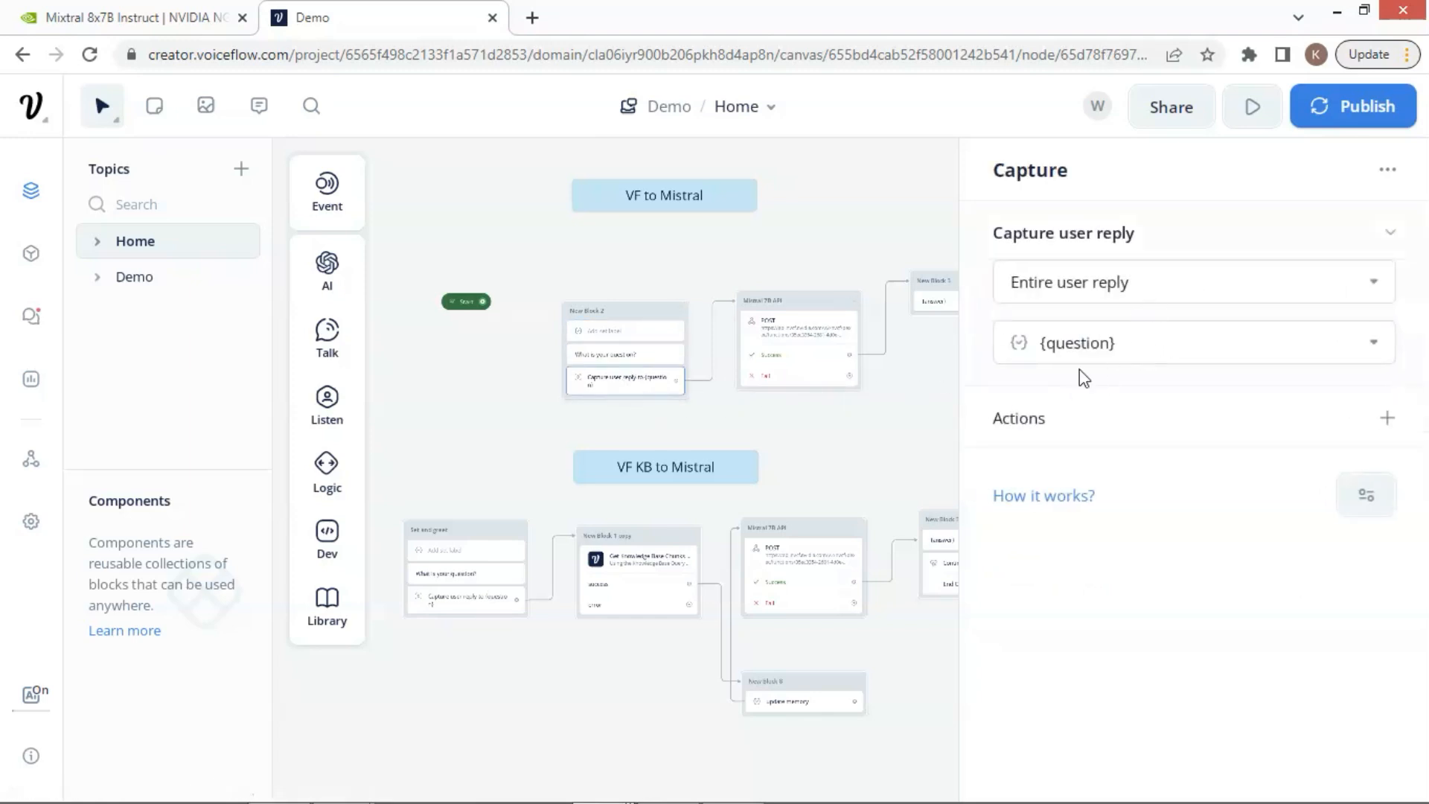
left_click(809, 332)
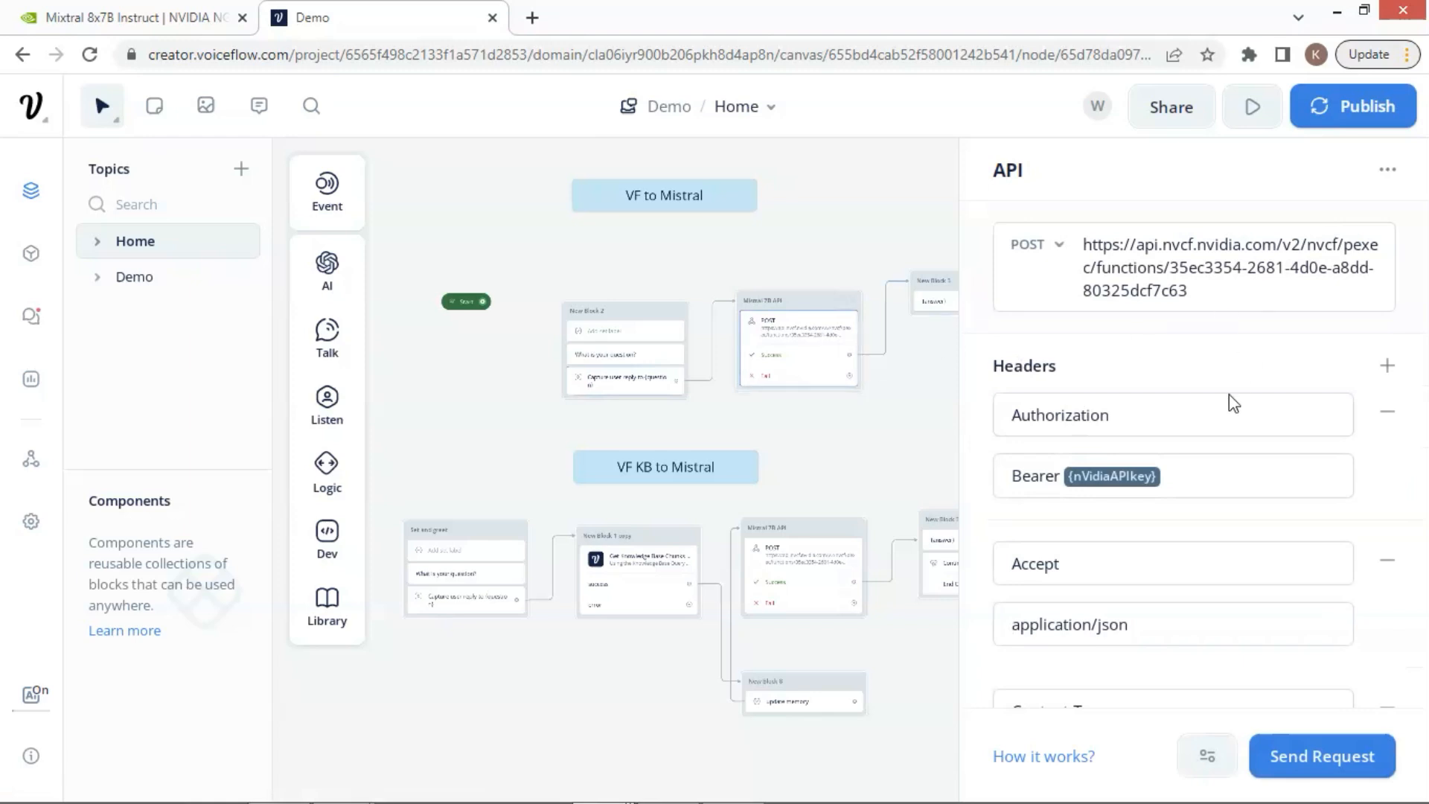
scroll(1164, 459, "down", 8)
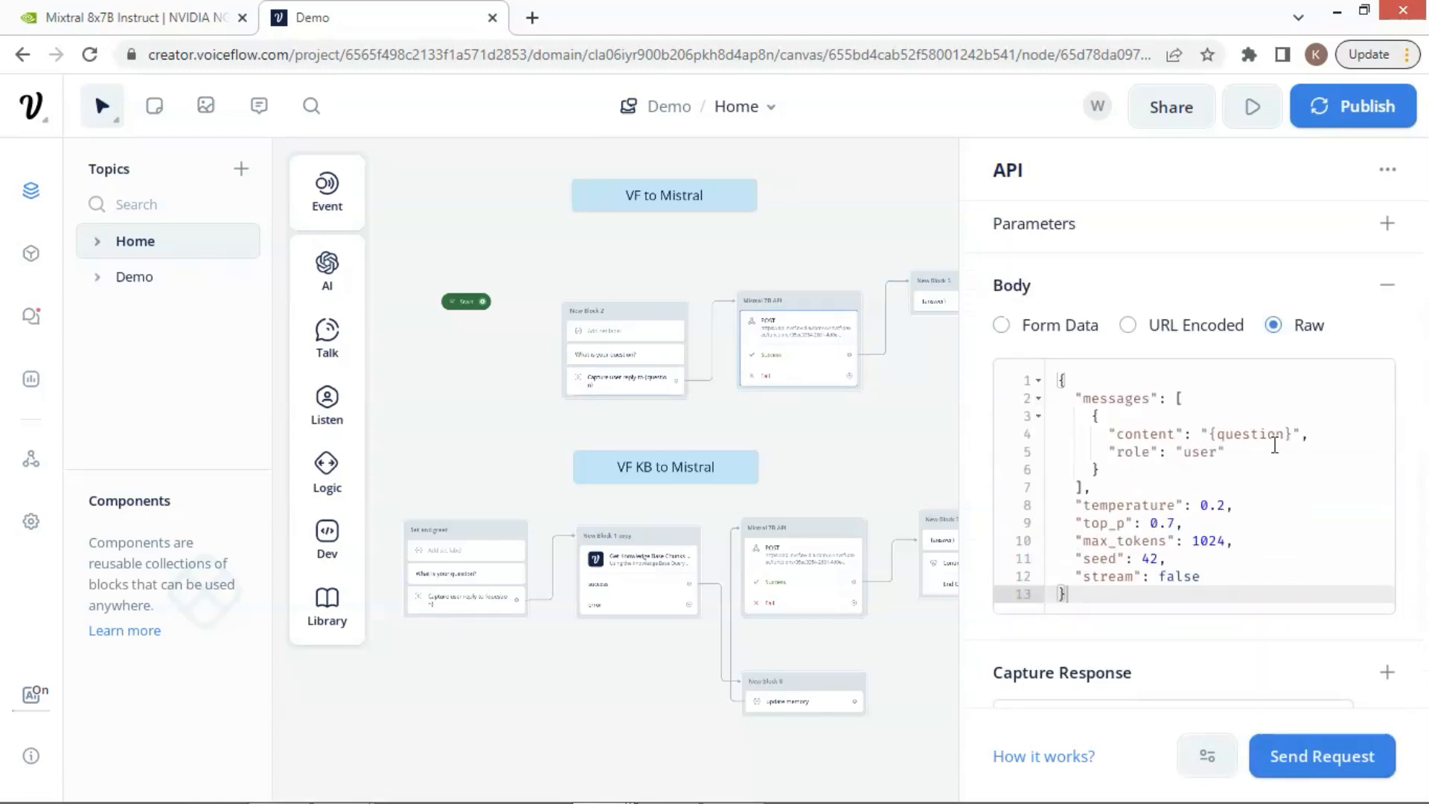
left_click(1264, 453)
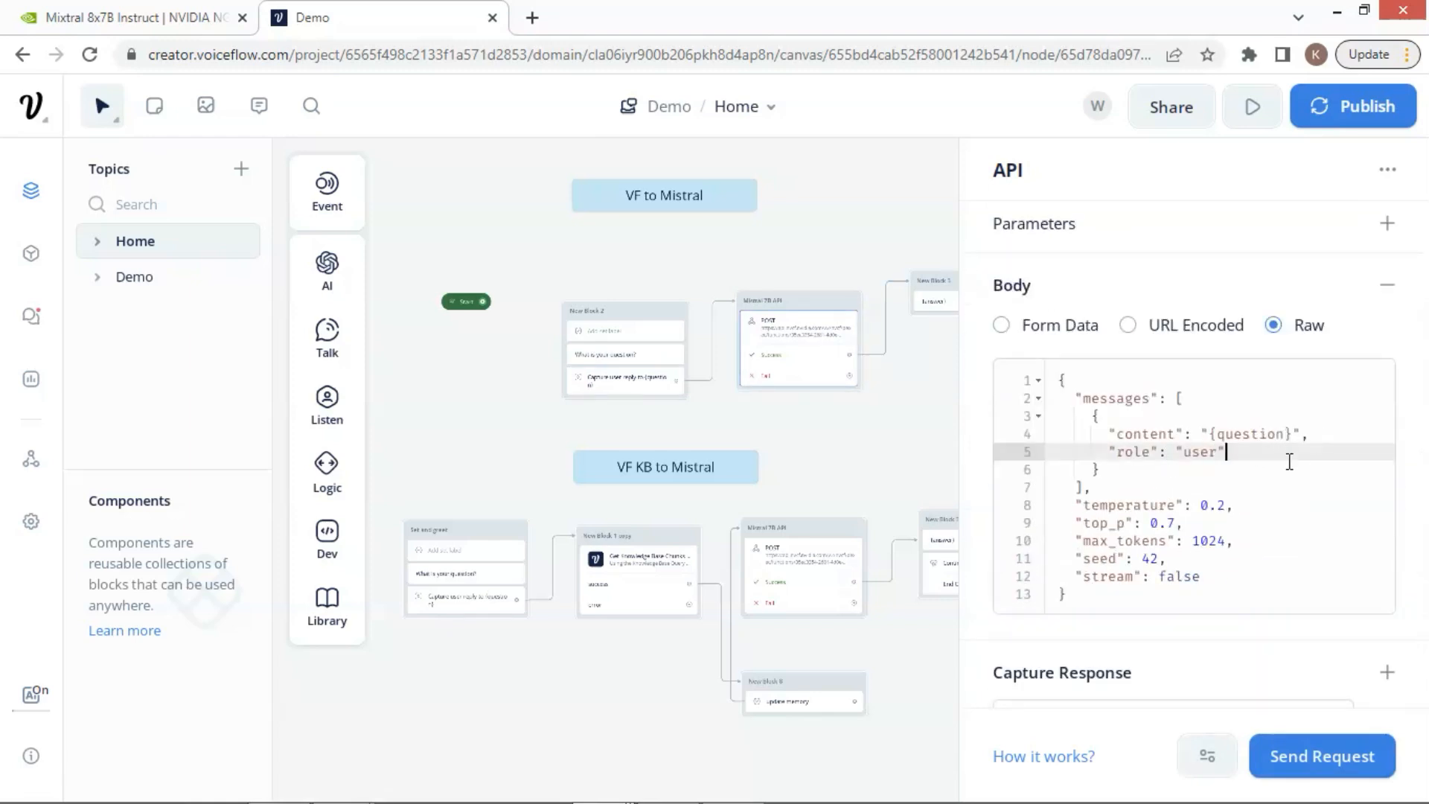
scroll(1403, 540, "down", 2)
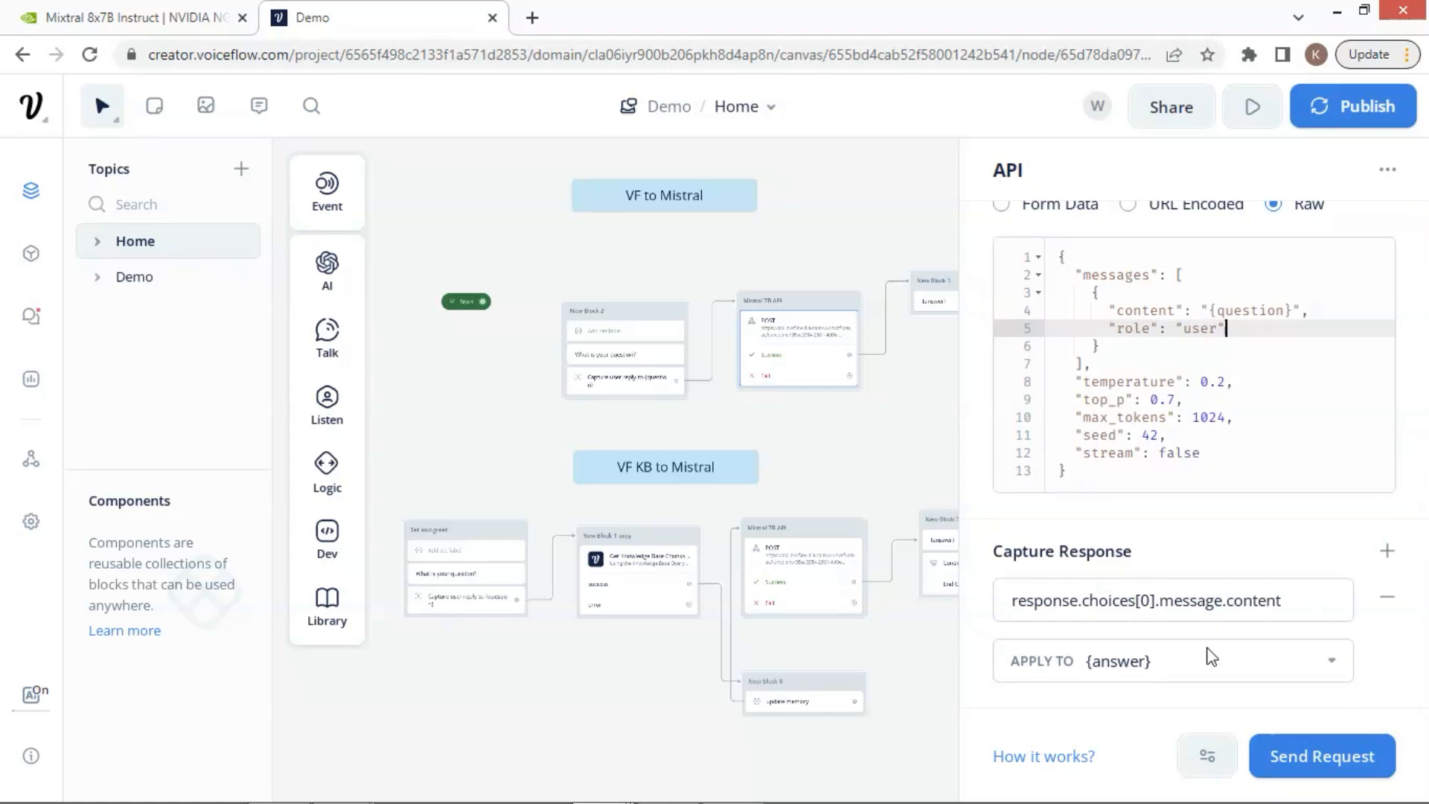
left_click(937, 301)
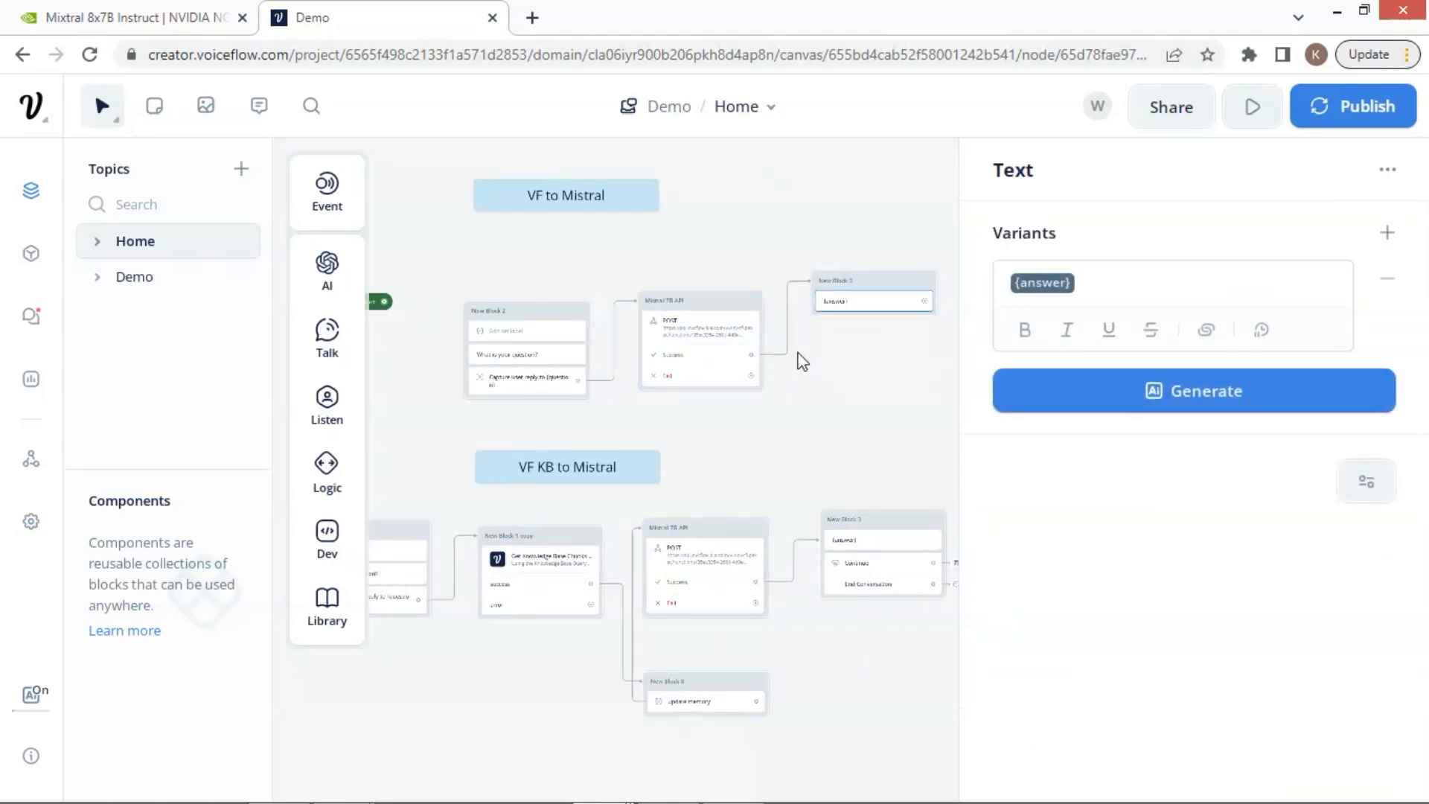
Rename the API block in the VF to Mistral flow as "Mixtral 8x7B API".
left_click(711, 332)
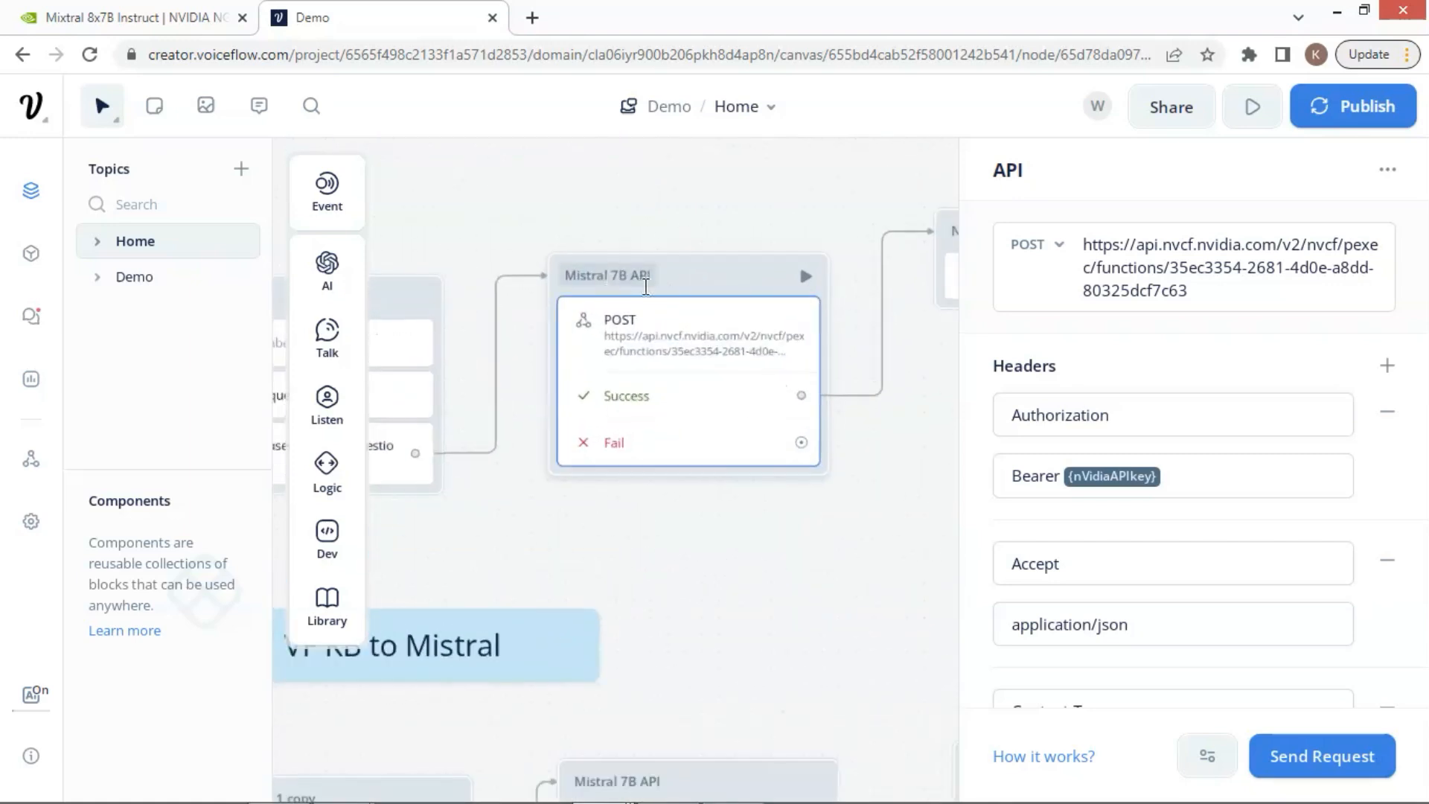
left_click(588, 277)
key("BackSpace")
type("x")
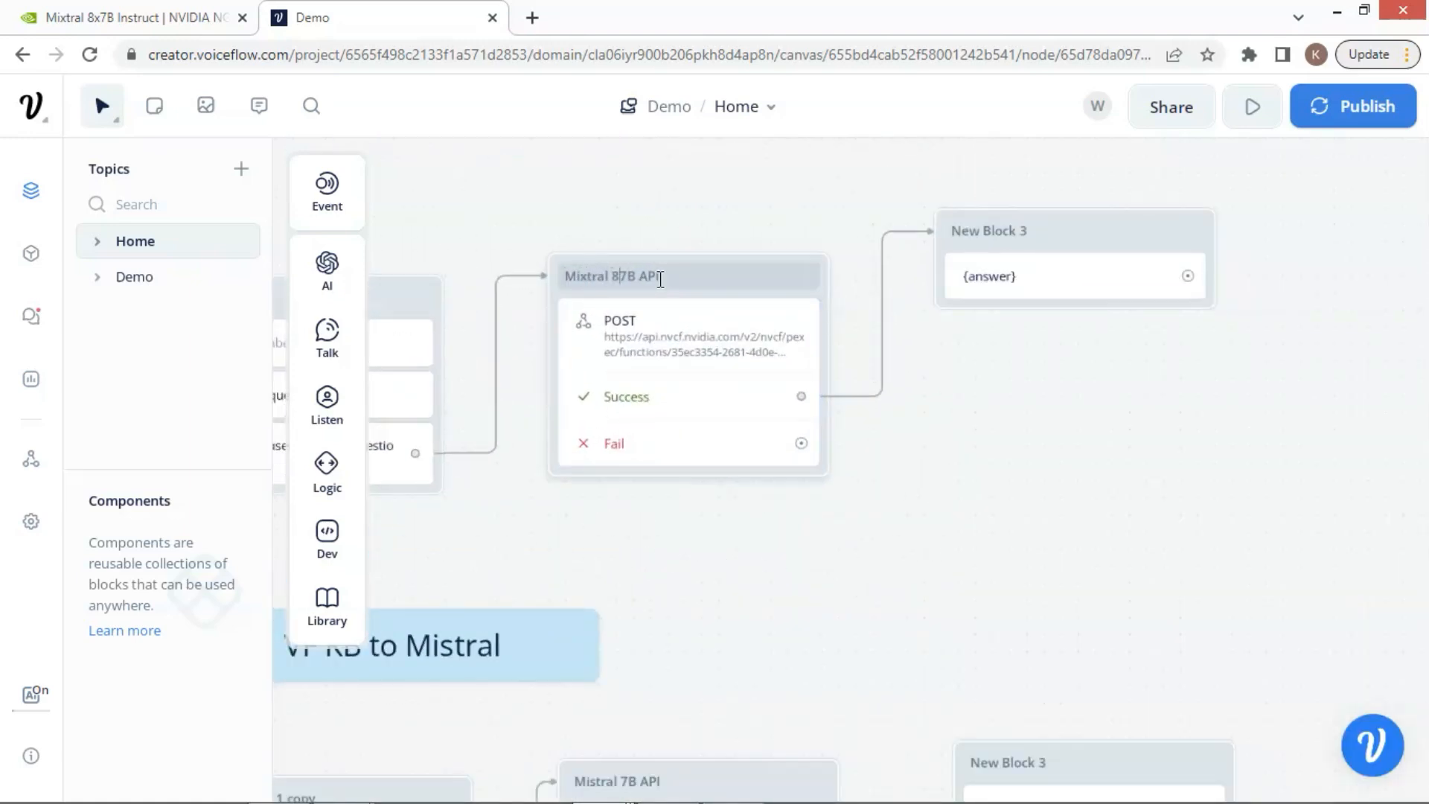
Replace the Mixtral 8x7B API block's POST URL with the invoke URL copied from the NVIDIA sample code, and check its headers.
left_click(713, 350)
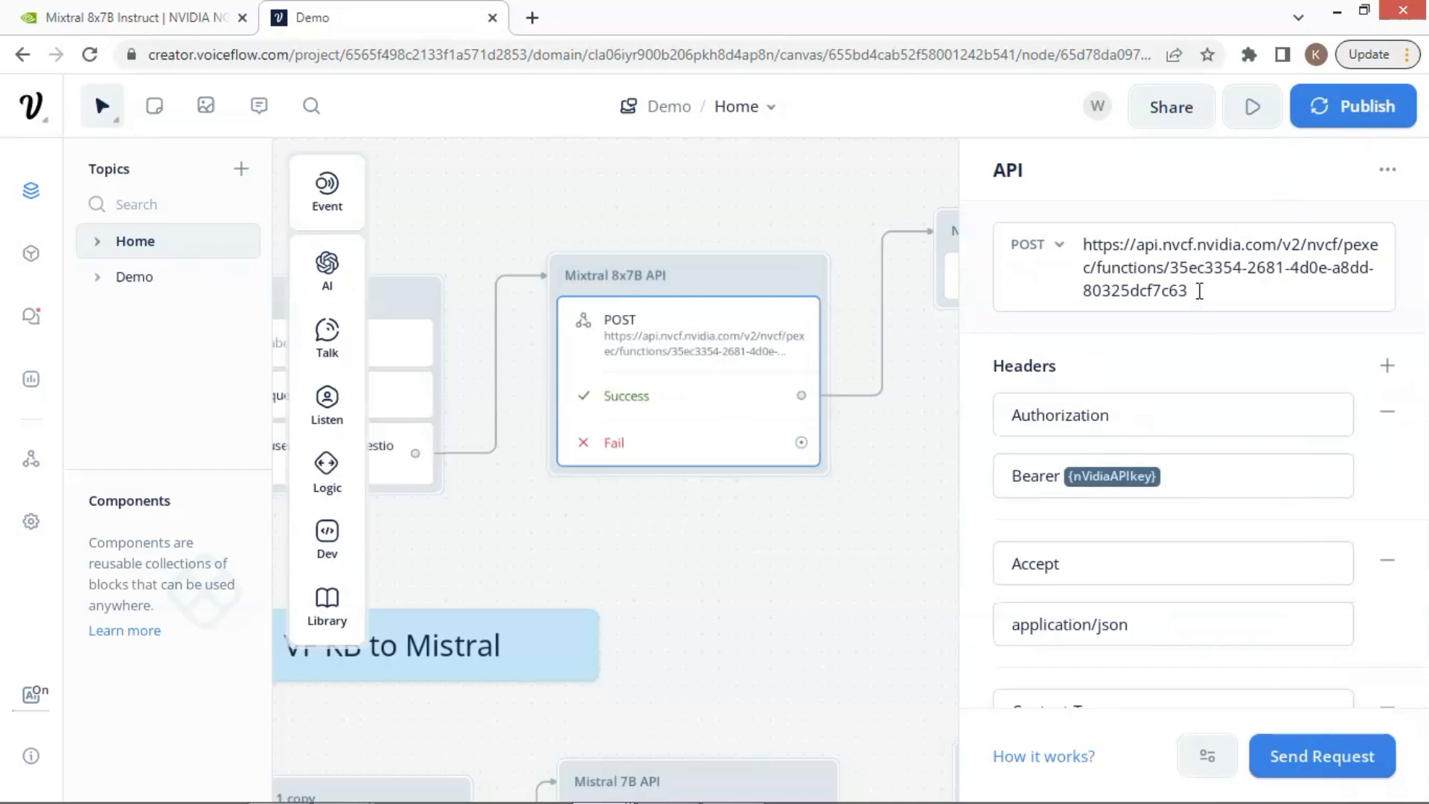
left_click_drag(1195, 290, 1080, 244)
left_click(194, 18)
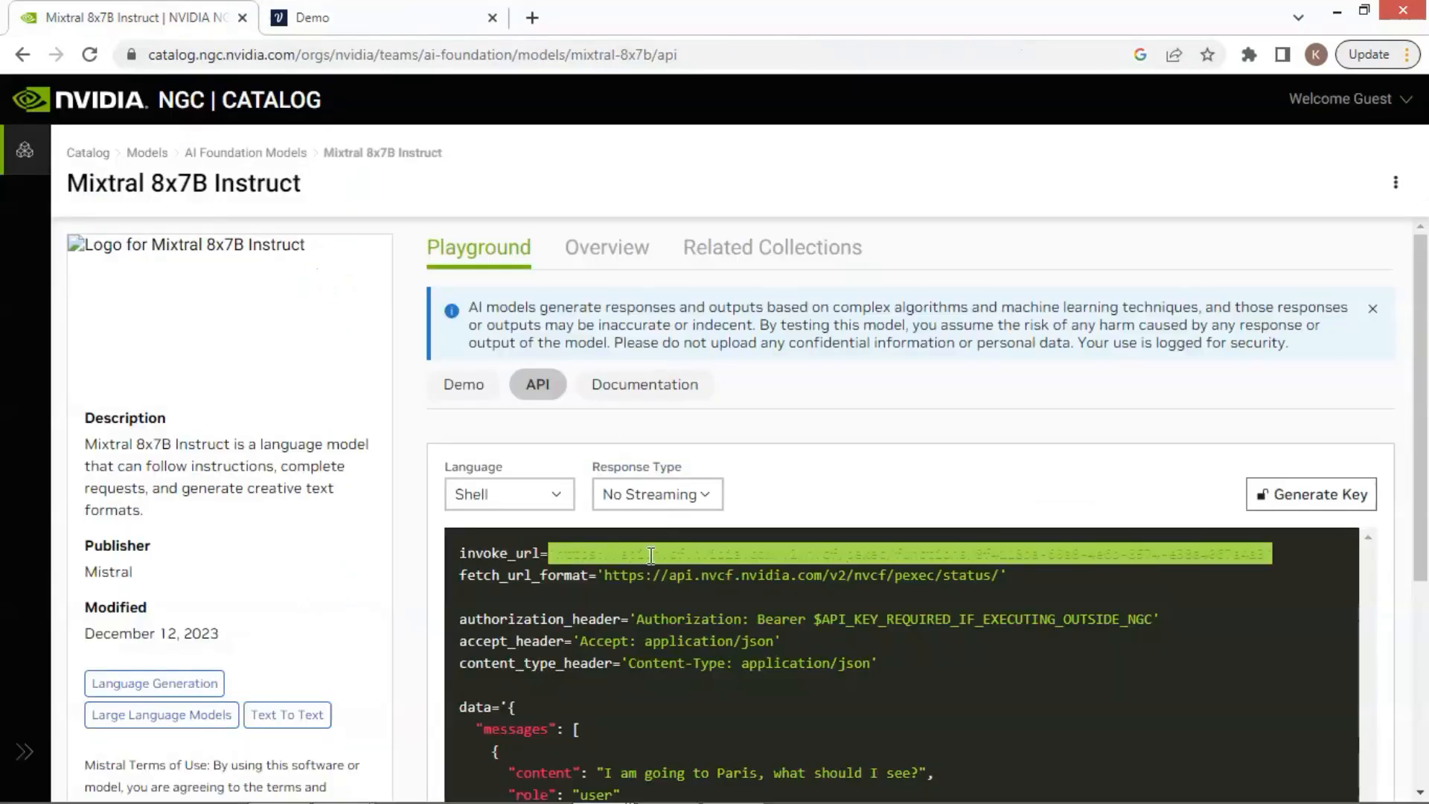
left_click_drag(556, 554, 1265, 543)
right_click(1094, 558)
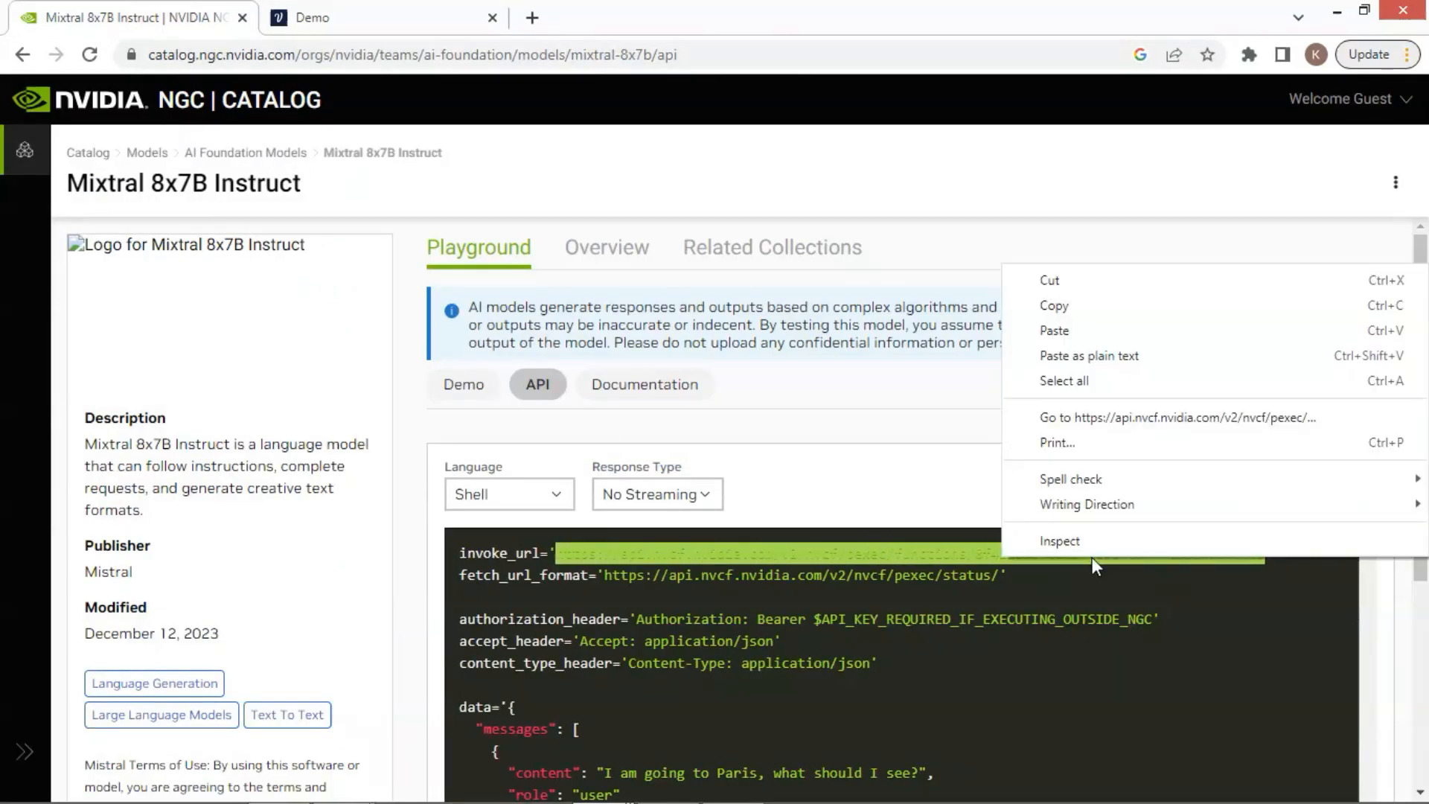
left_click(1058, 294)
left_click(409, 16)
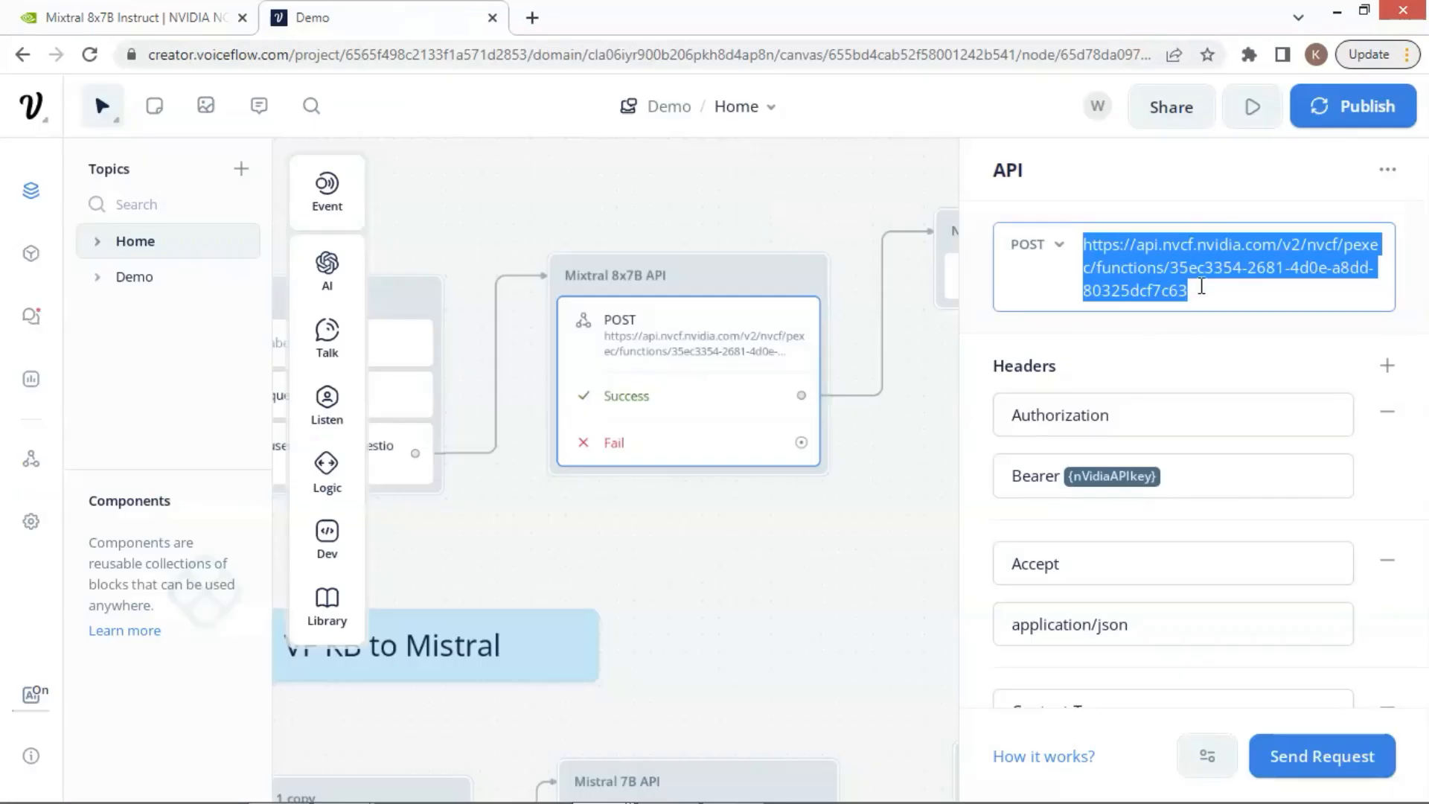
right_click(1189, 277)
left_click(1199, 343)
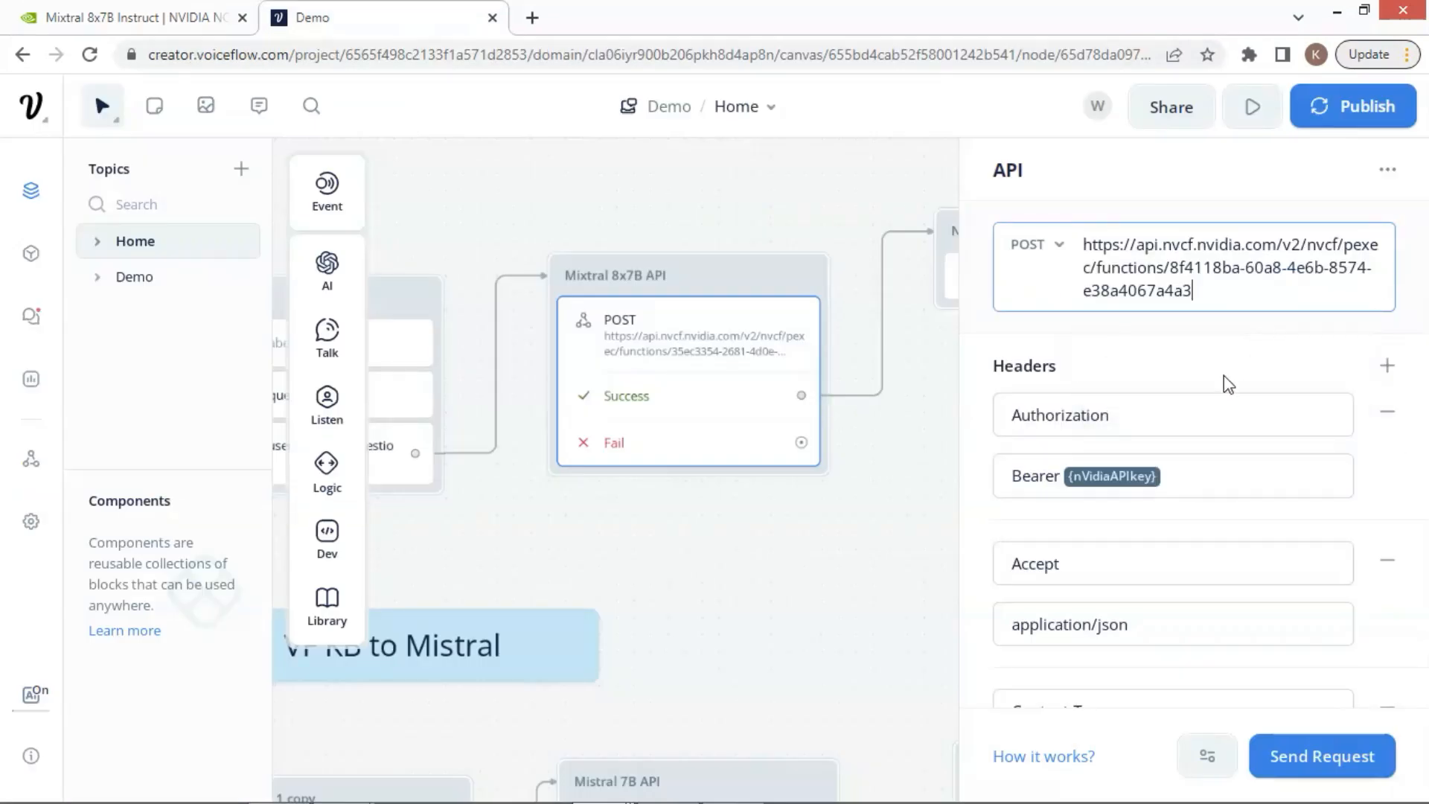
scroll(1225, 387, "down", 10)
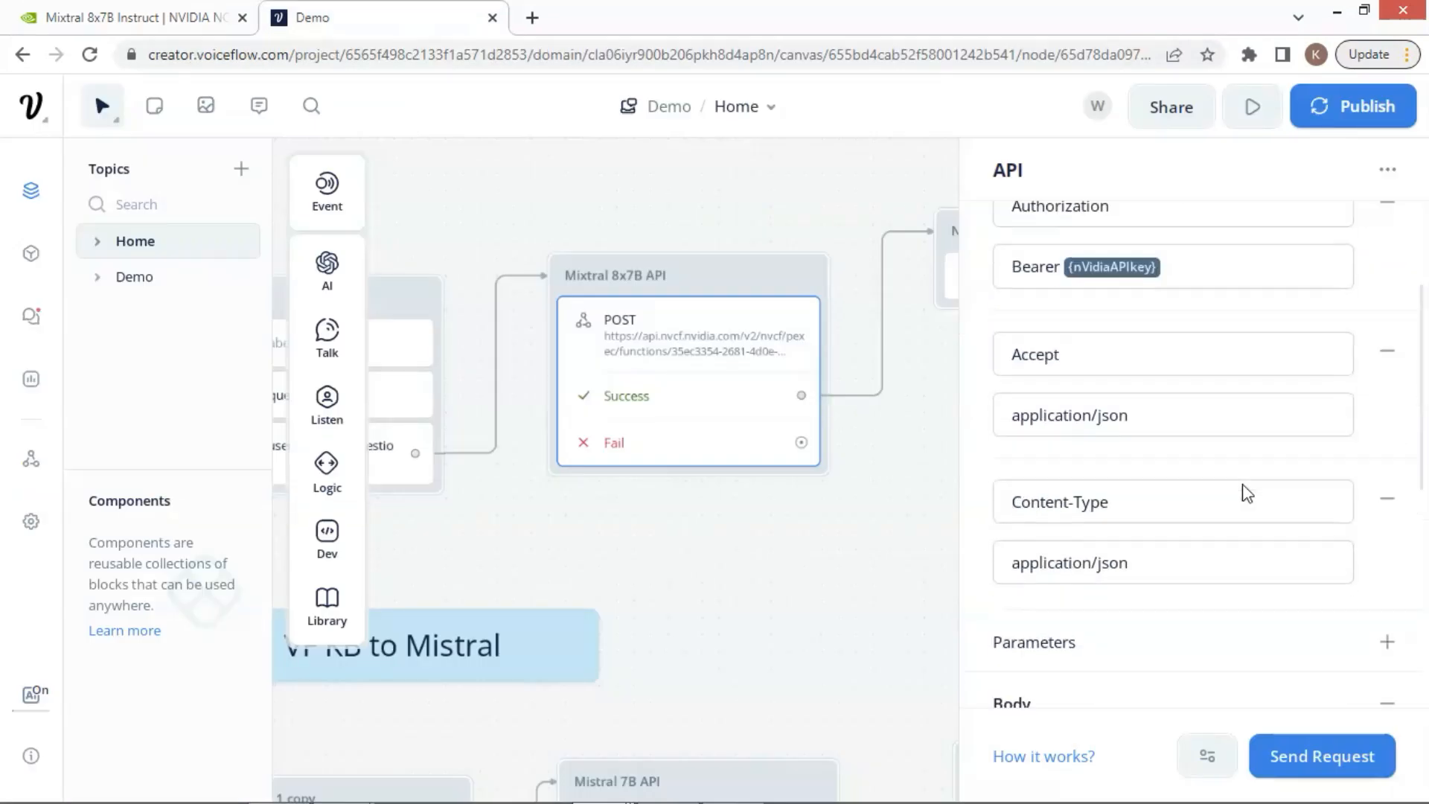
left_click(739, 561)
Test the VF to Mistral flow from its question block by asking "What is the most populated state in the US?".
scroll(740, 562, "down", 3)
left_click_drag(740, 562, 838, 536)
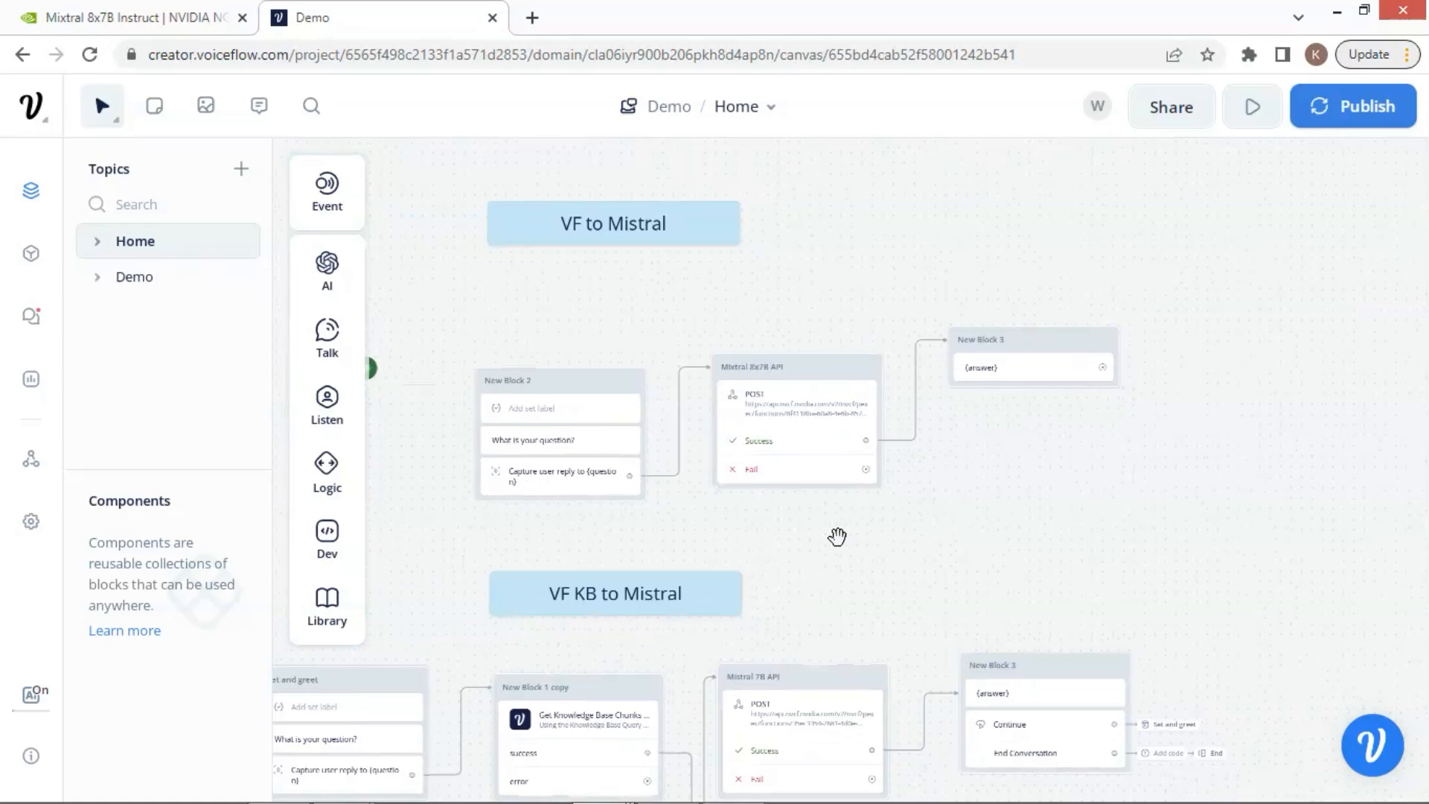
left_click(628, 383)
left_click(1129, 708)
type("What is the most popula")
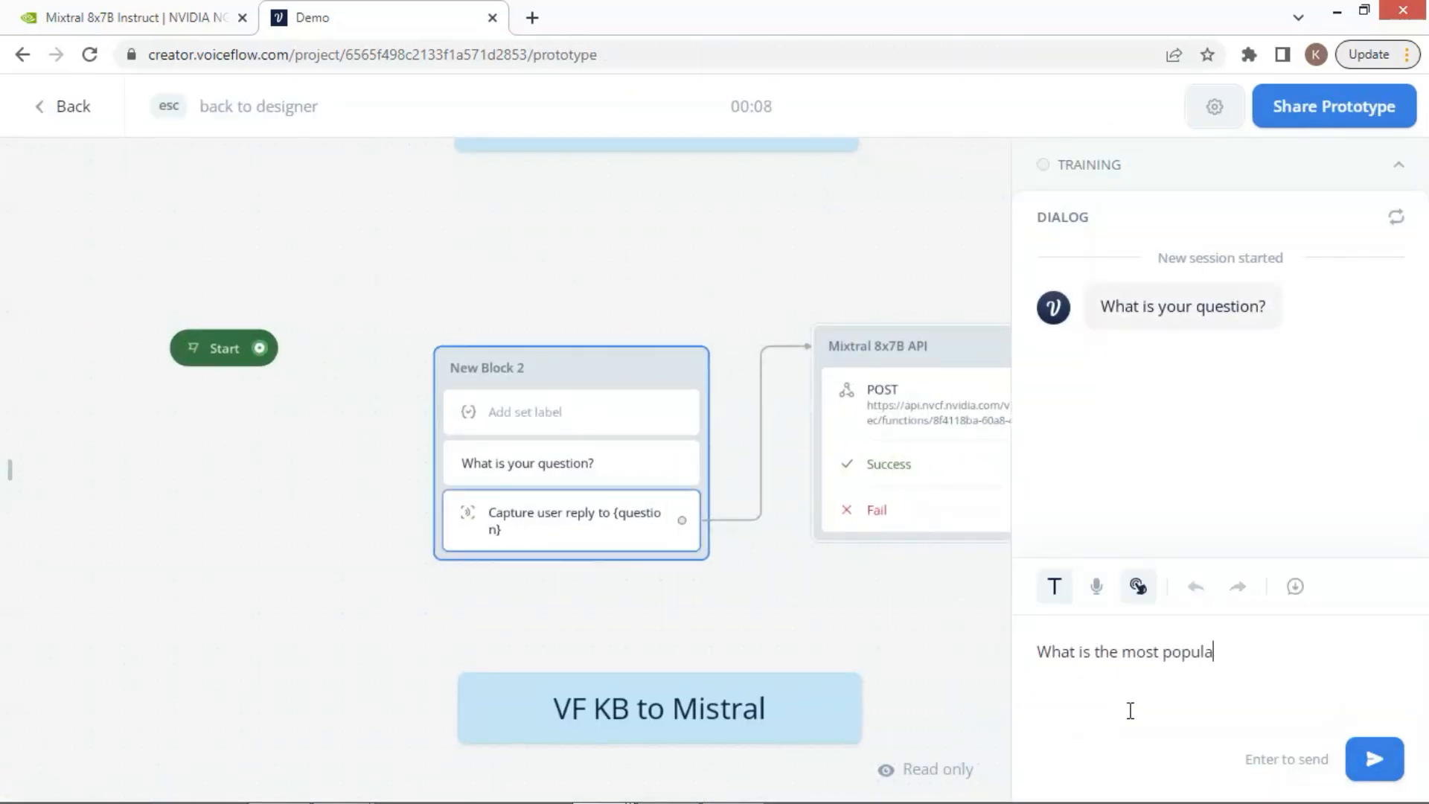
type("ted state in the US?")
key("Return")
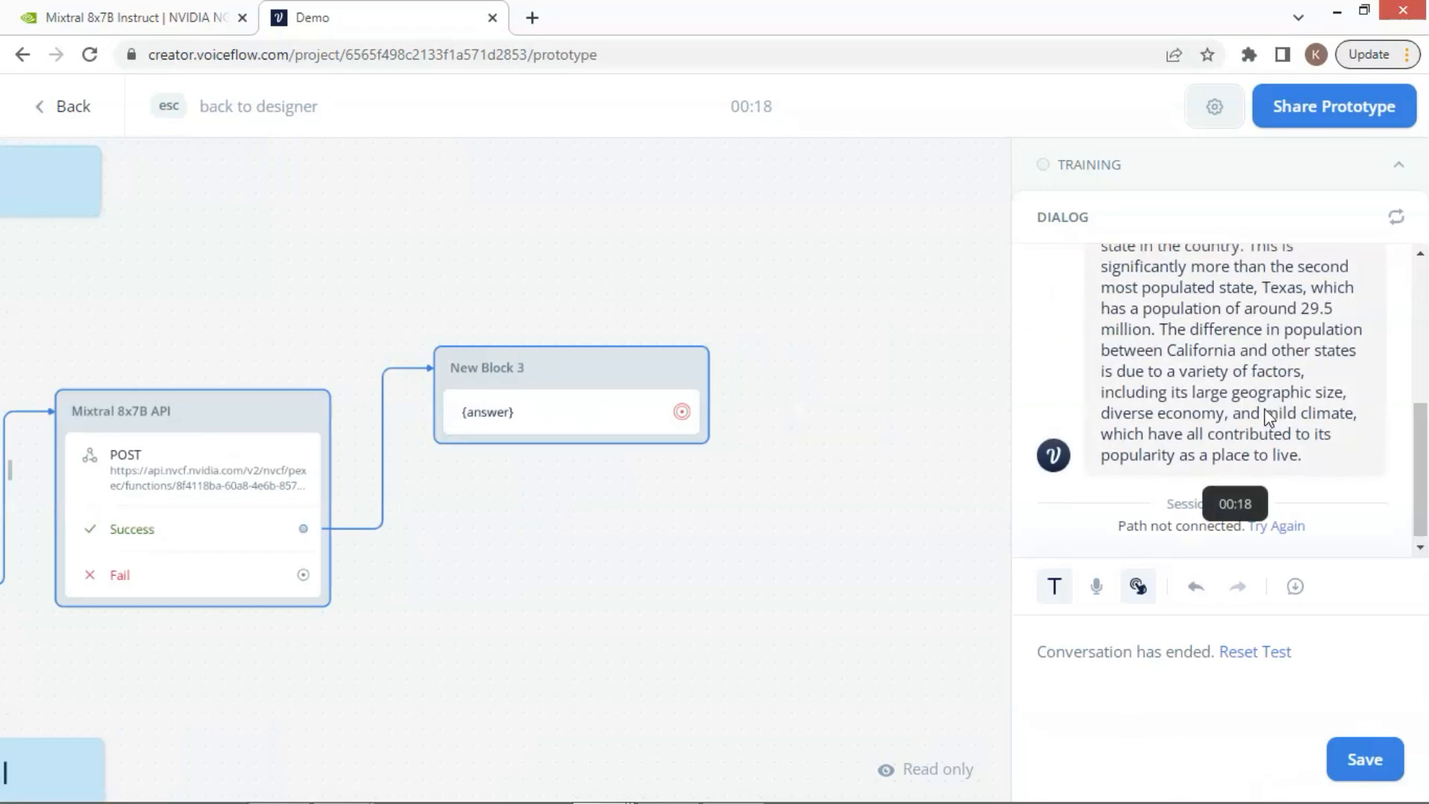
Read through the model's full answer in the test dialog and return to the flow designer.
scroll(1269, 417, "up", 3)
scroll(1372, 435, "down", 3)
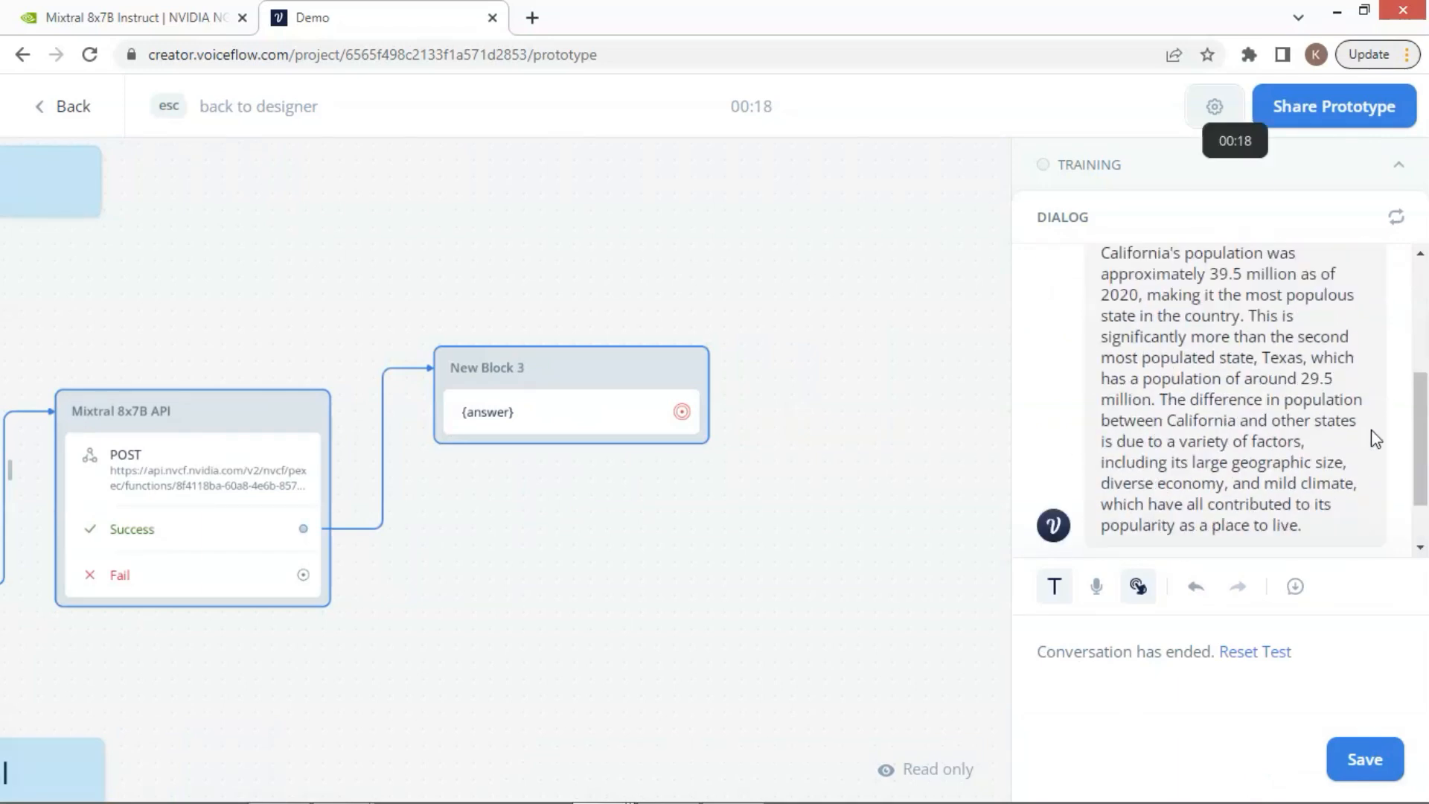
scroll(1371, 436, "up", 5)
scroll(1314, 452, "down", 5)
left_click(248, 112)
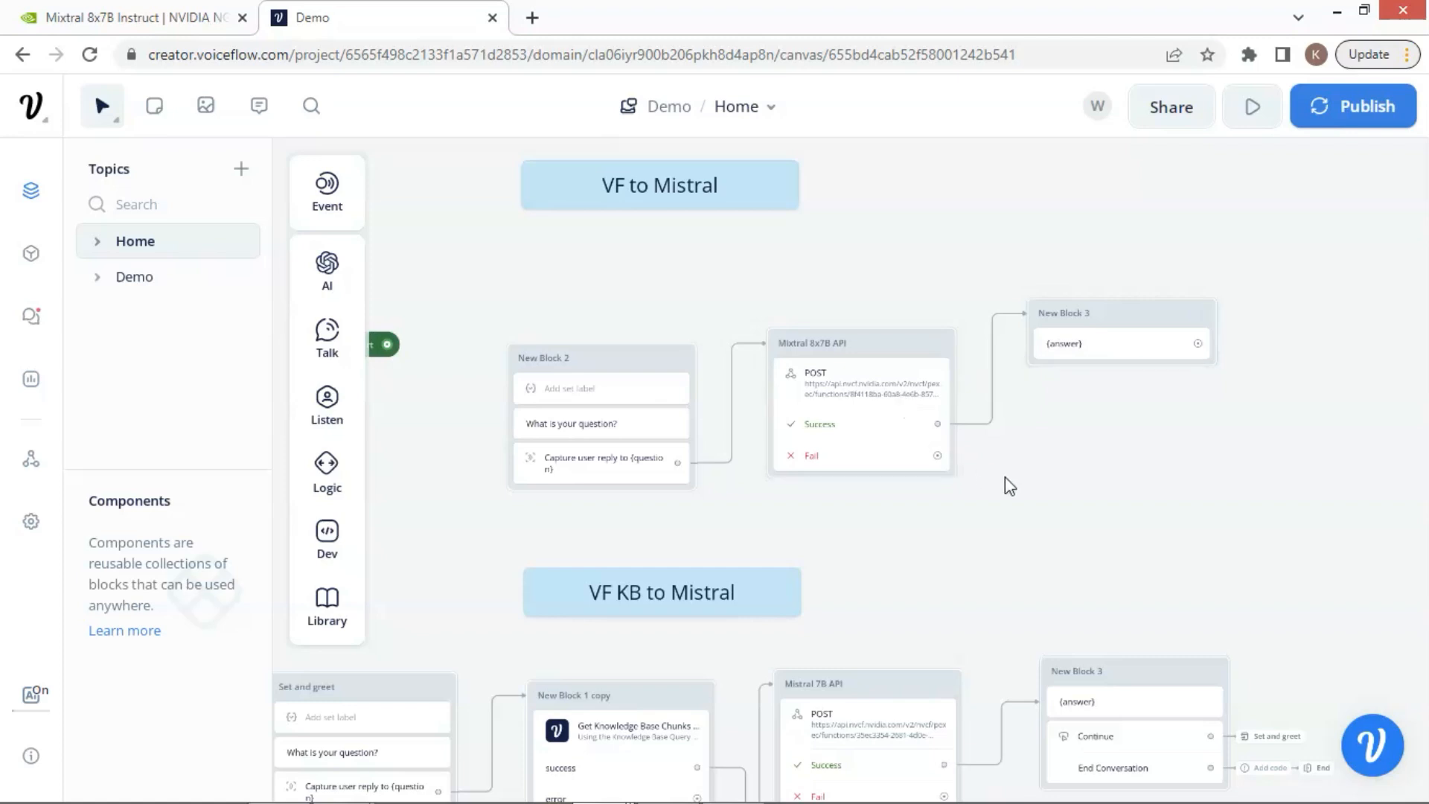
Review the Mixtral 8x7B API block, and check the set, question, capture and knowledge base function steps in the VF KB to Mistral flow.
left_click(881, 404)
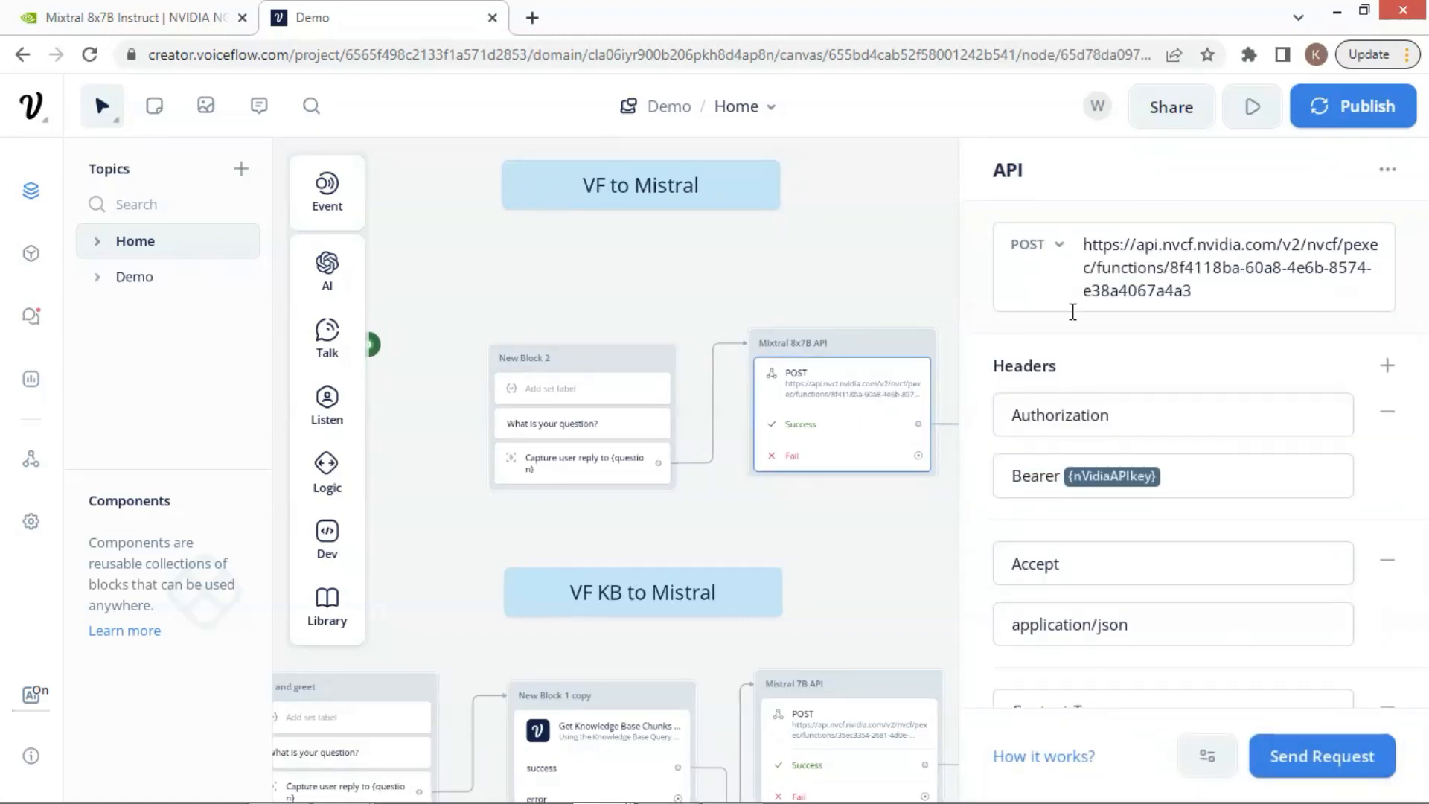
left_click(881, 274)
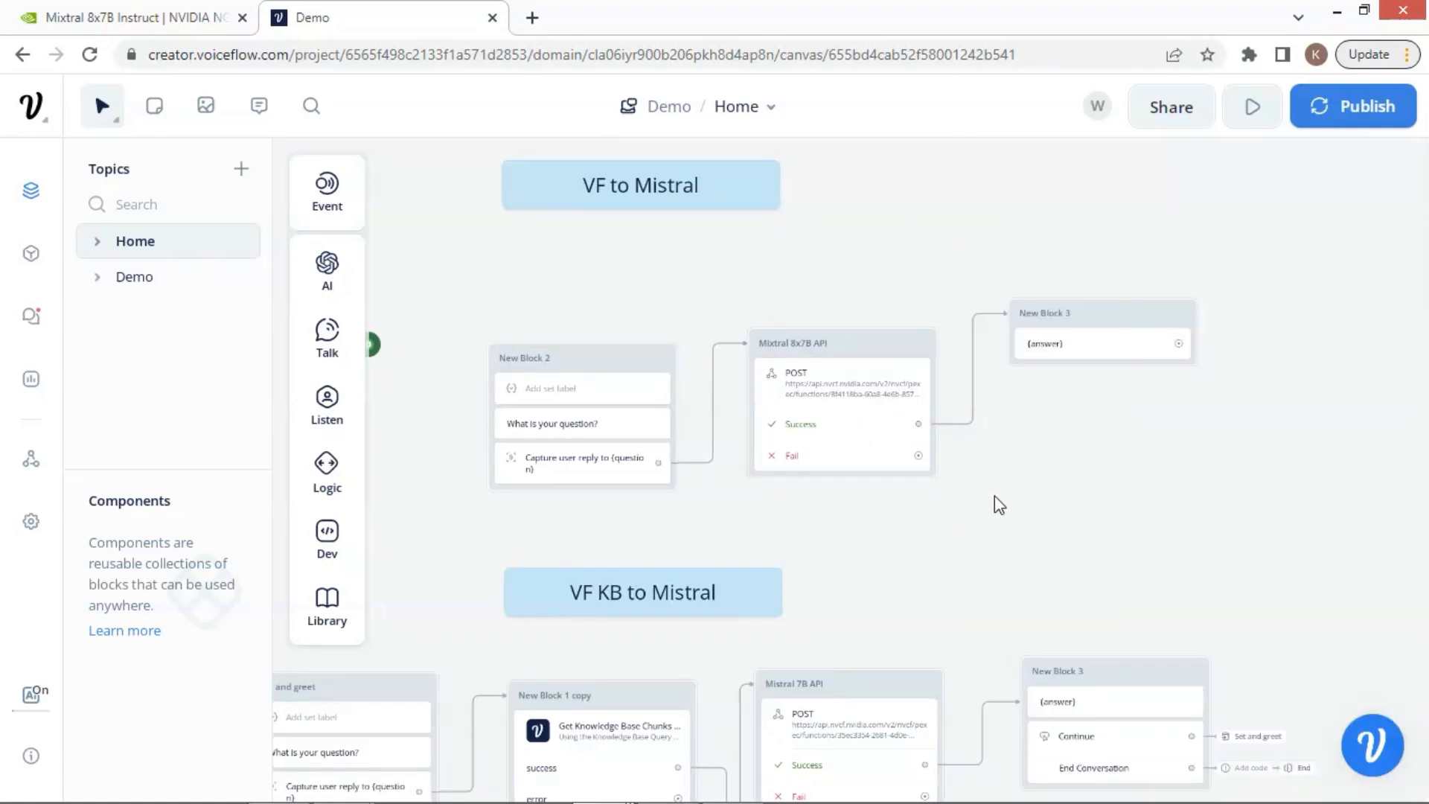
left_click_drag(931, 585, 1013, 322)
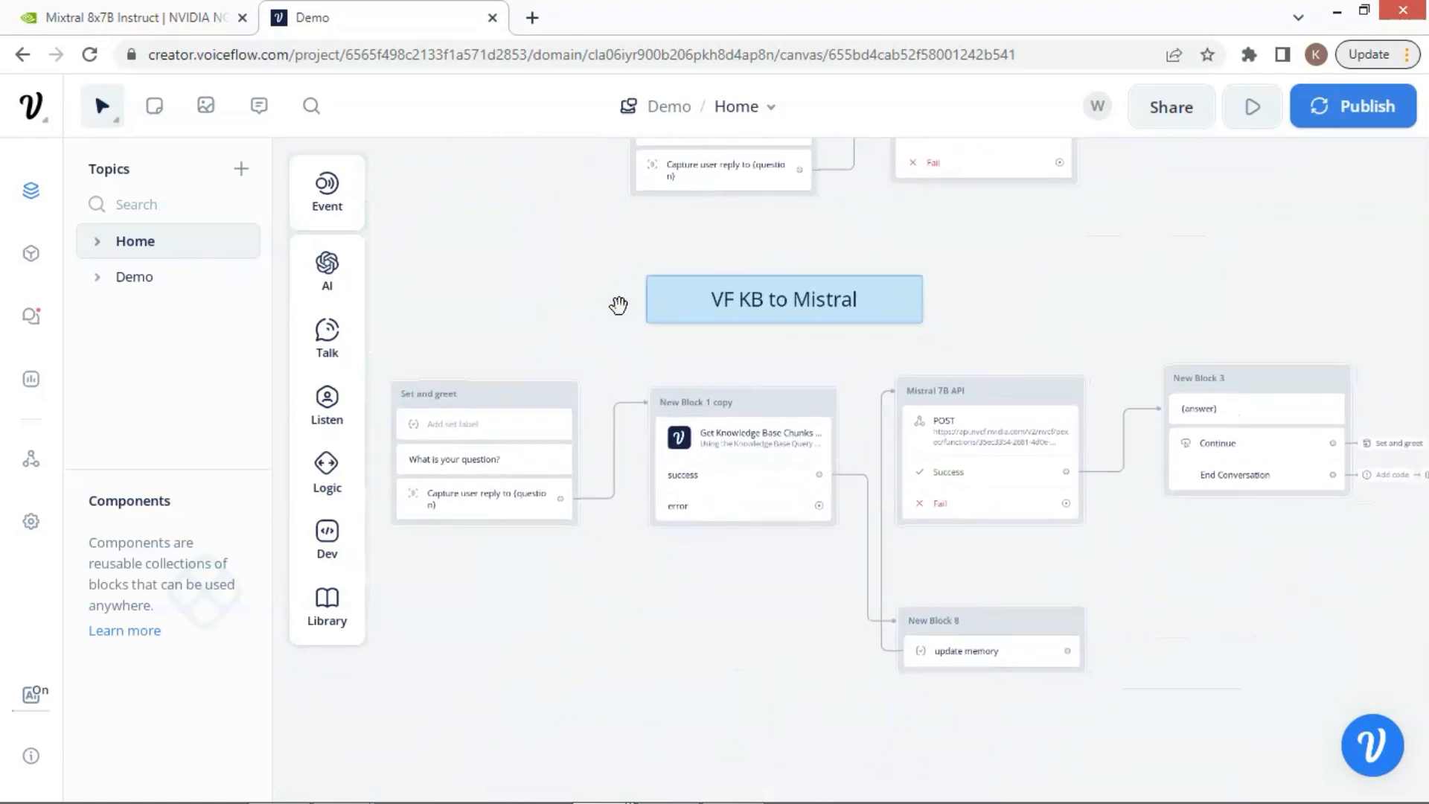
left_click(498, 439)
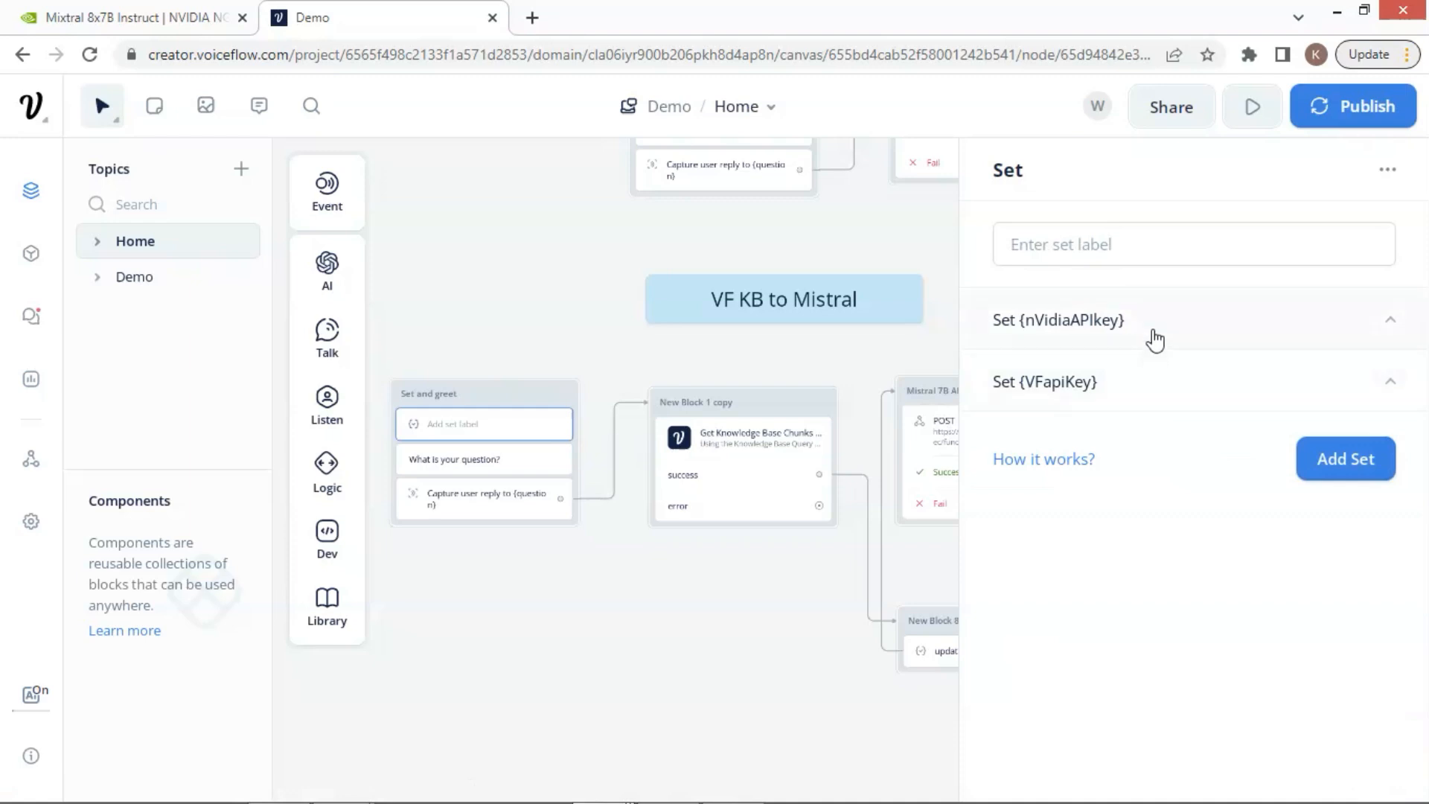
left_click(479, 469)
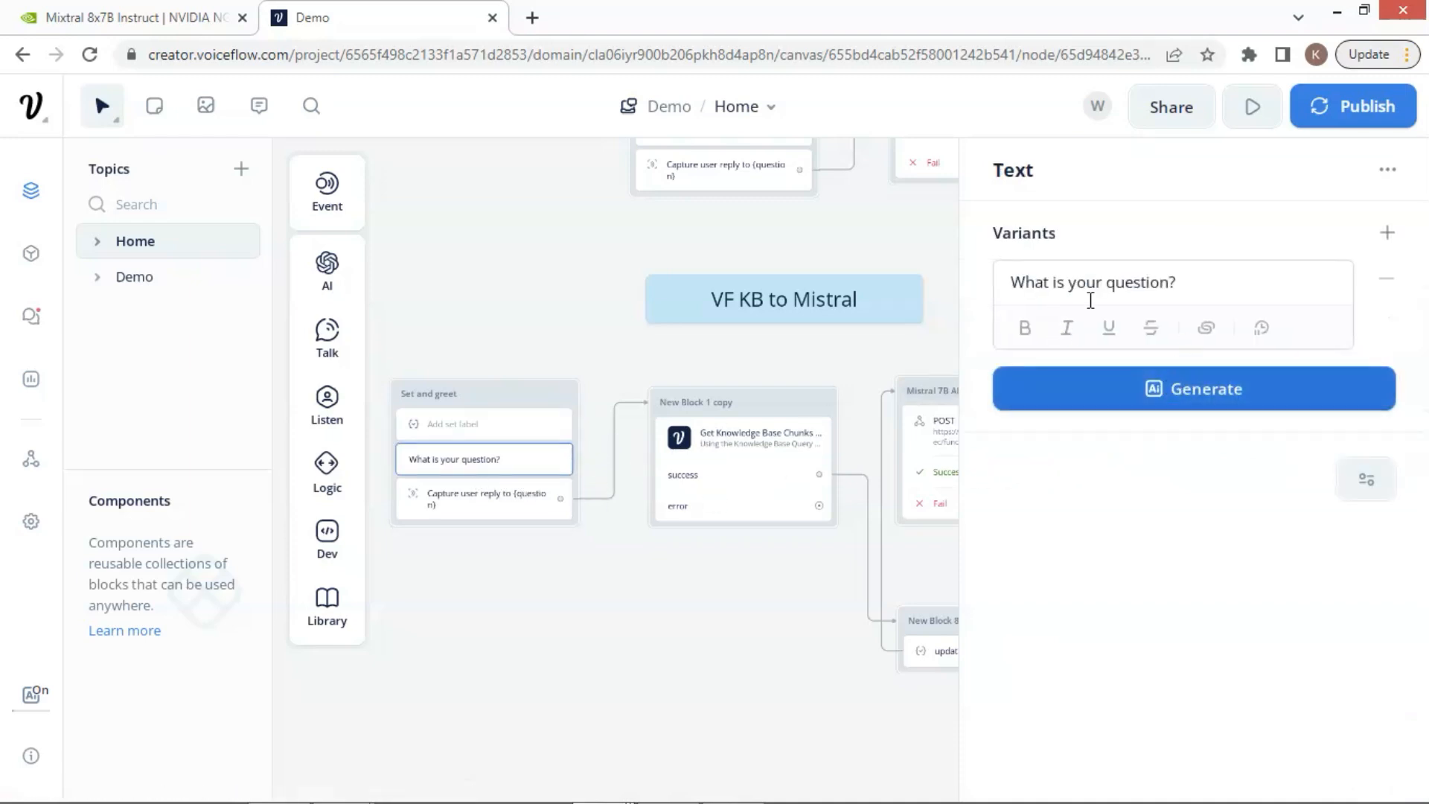
left_click(488, 505)
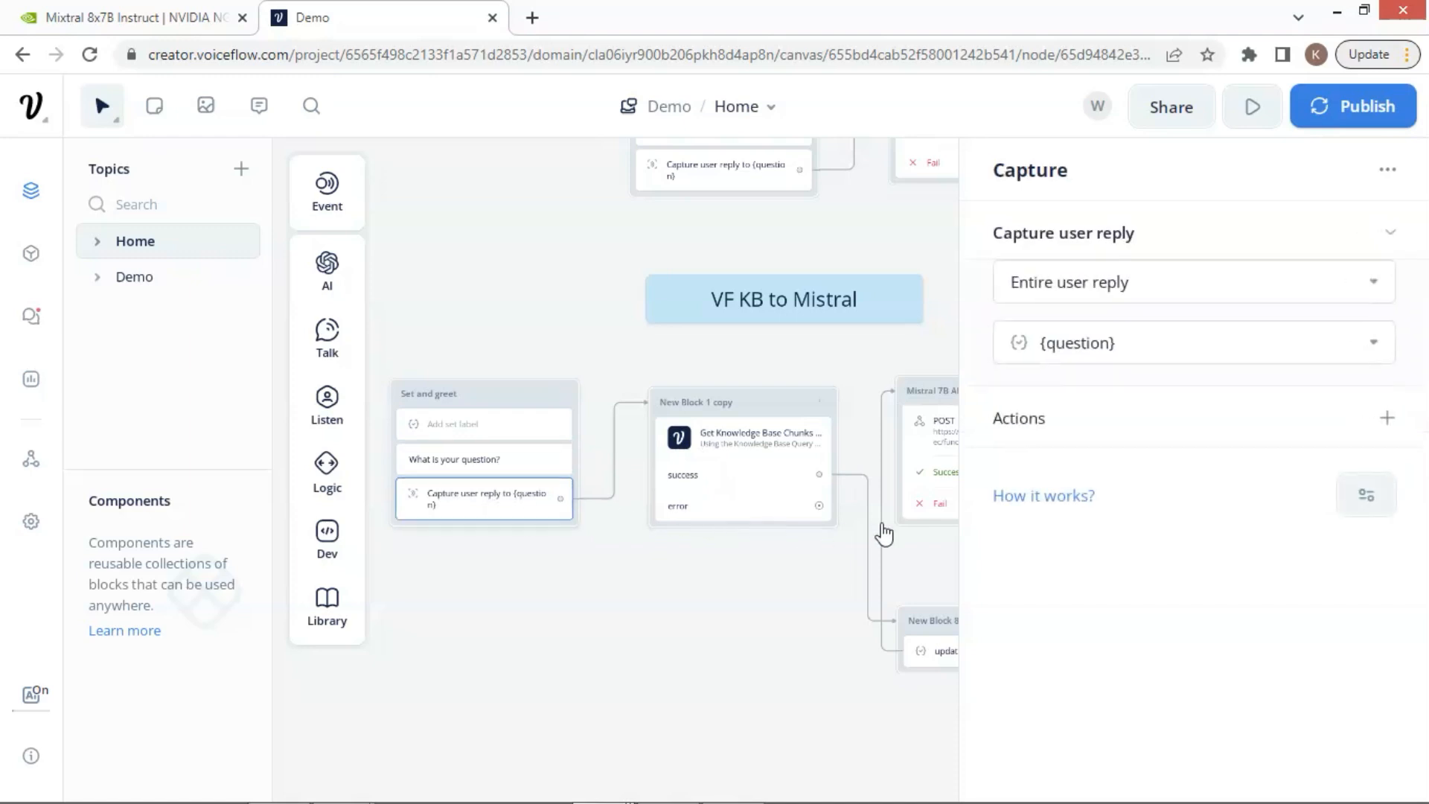
left_click(757, 466)
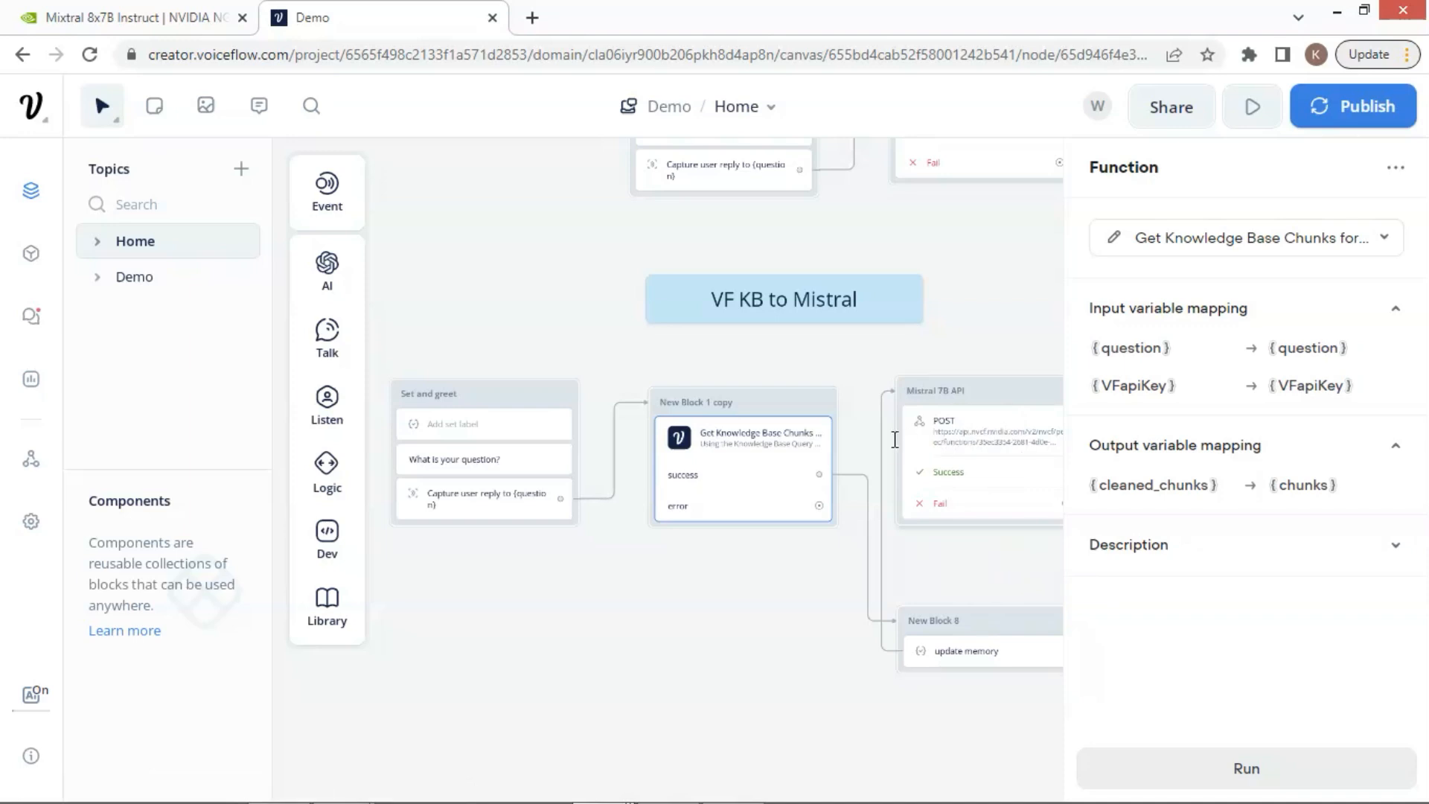
left_click(965, 437)
left_click(1227, 303)
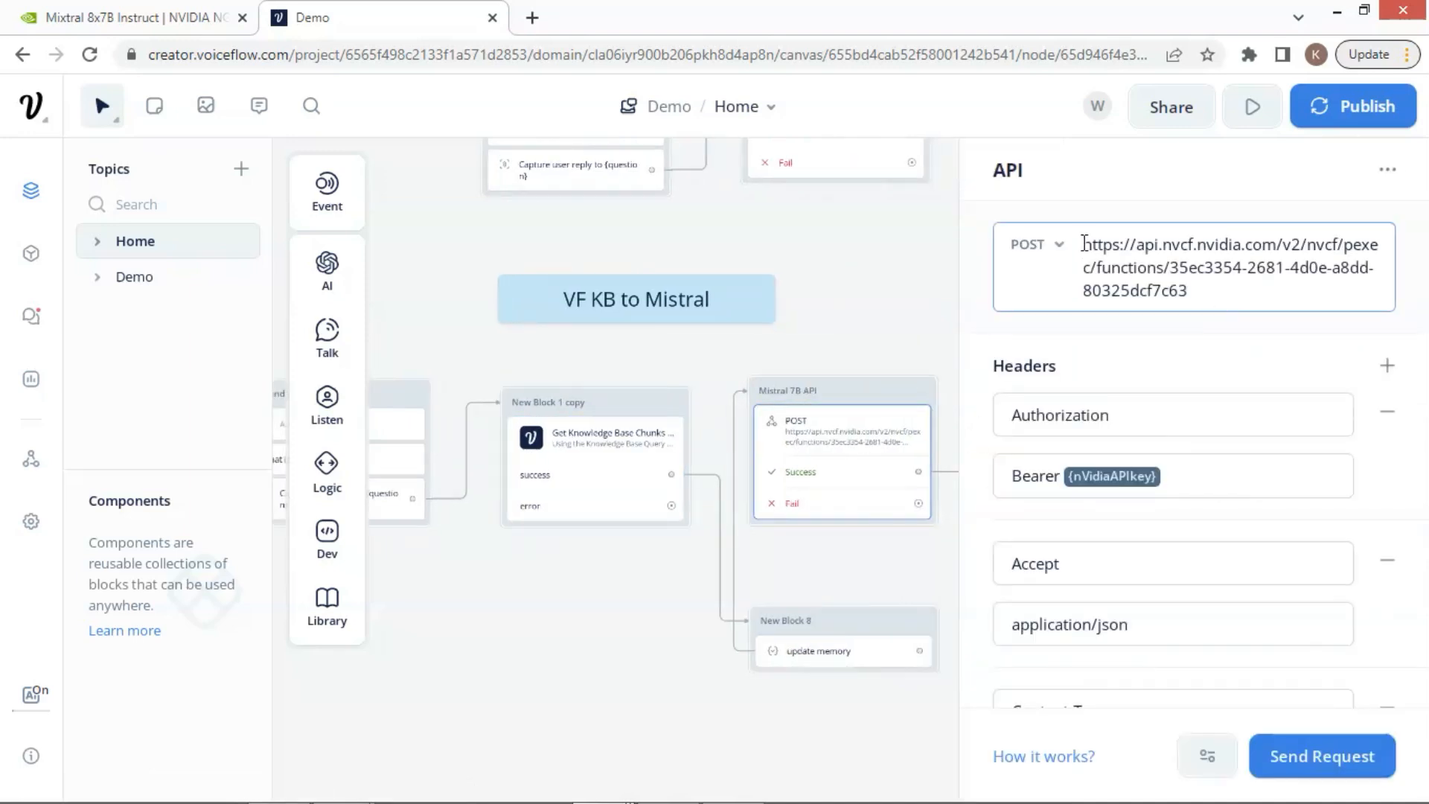
left_click_drag(1207, 298, 1083, 243)
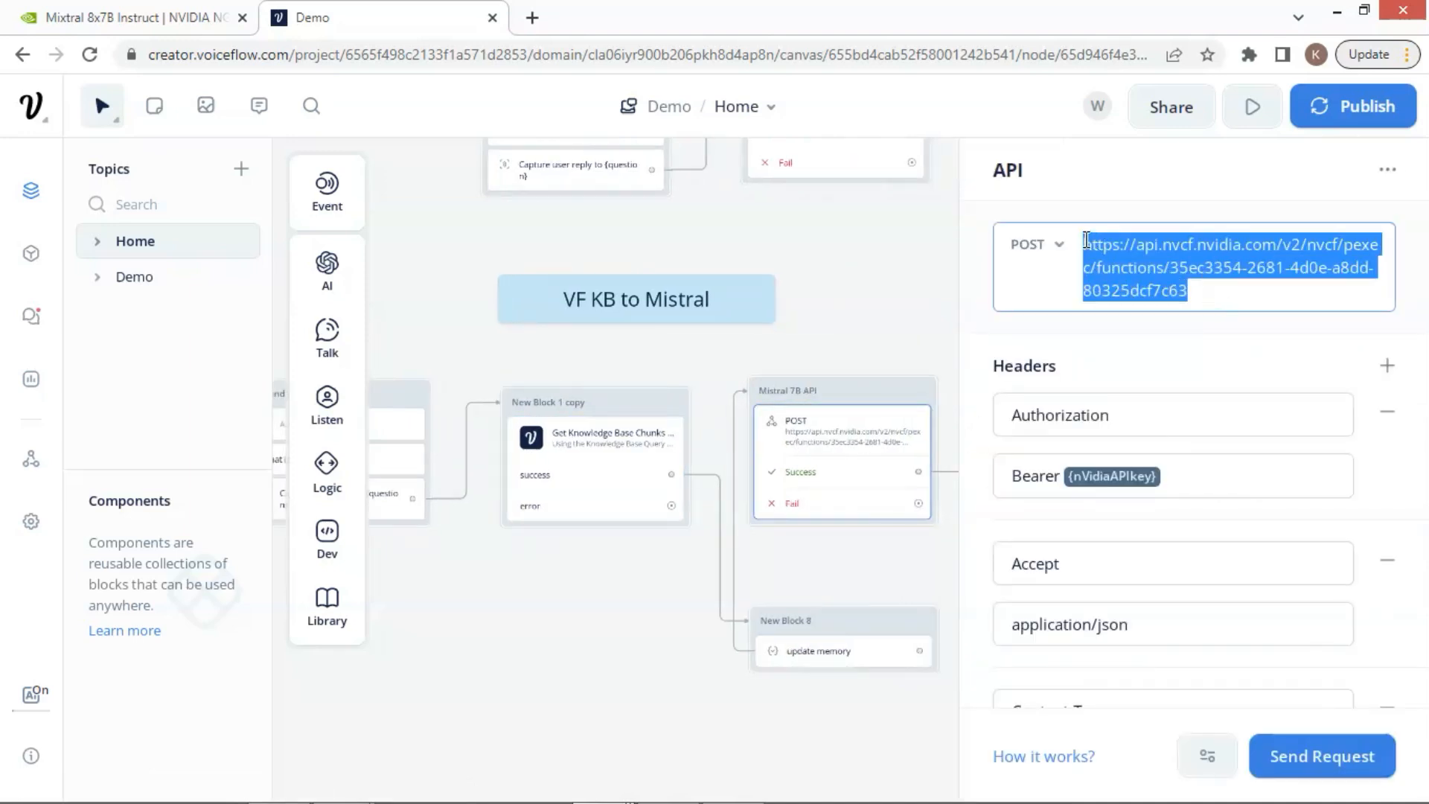
right_click(1087, 266)
left_click(1089, 337)
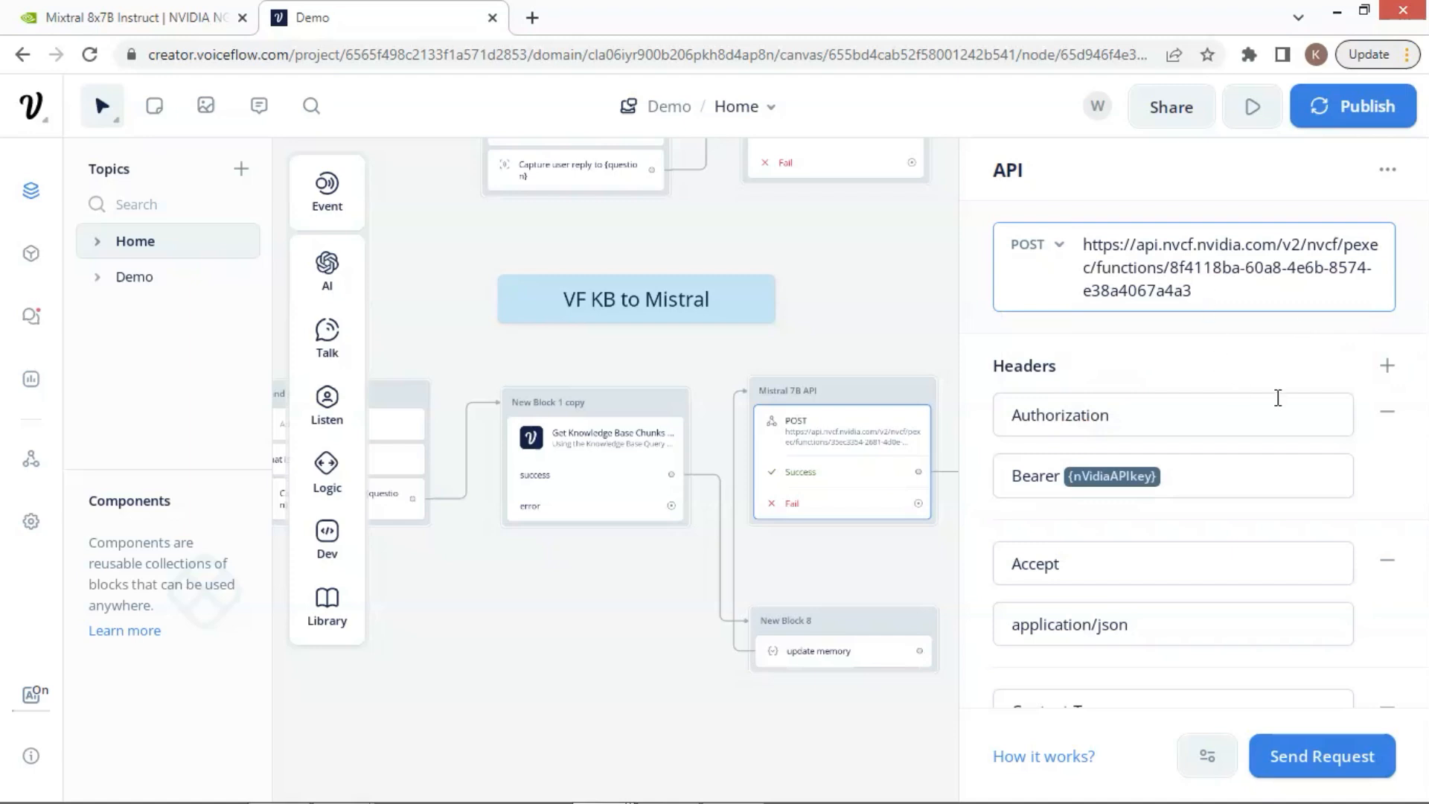
Examine the API block's raw request body, including its messages and model parameters, and the response capture mapping below it.
scroll(1278, 397, "down", 3)
scroll(1184, 479, "down", 4)
scroll(1363, 456, "down", 2)
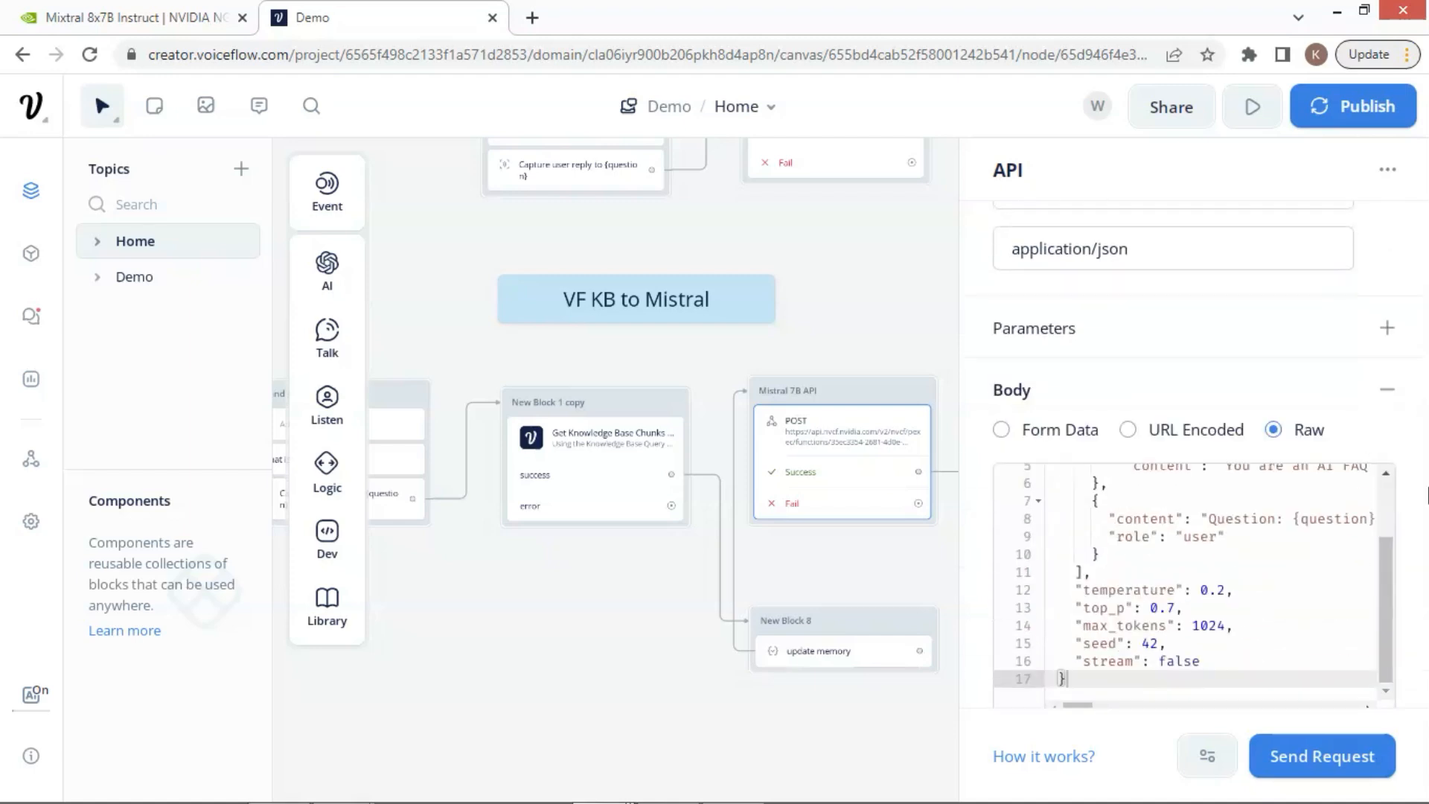
scroll(1292, 456, "down", 2)
scroll(1244, 495, "down", 2)
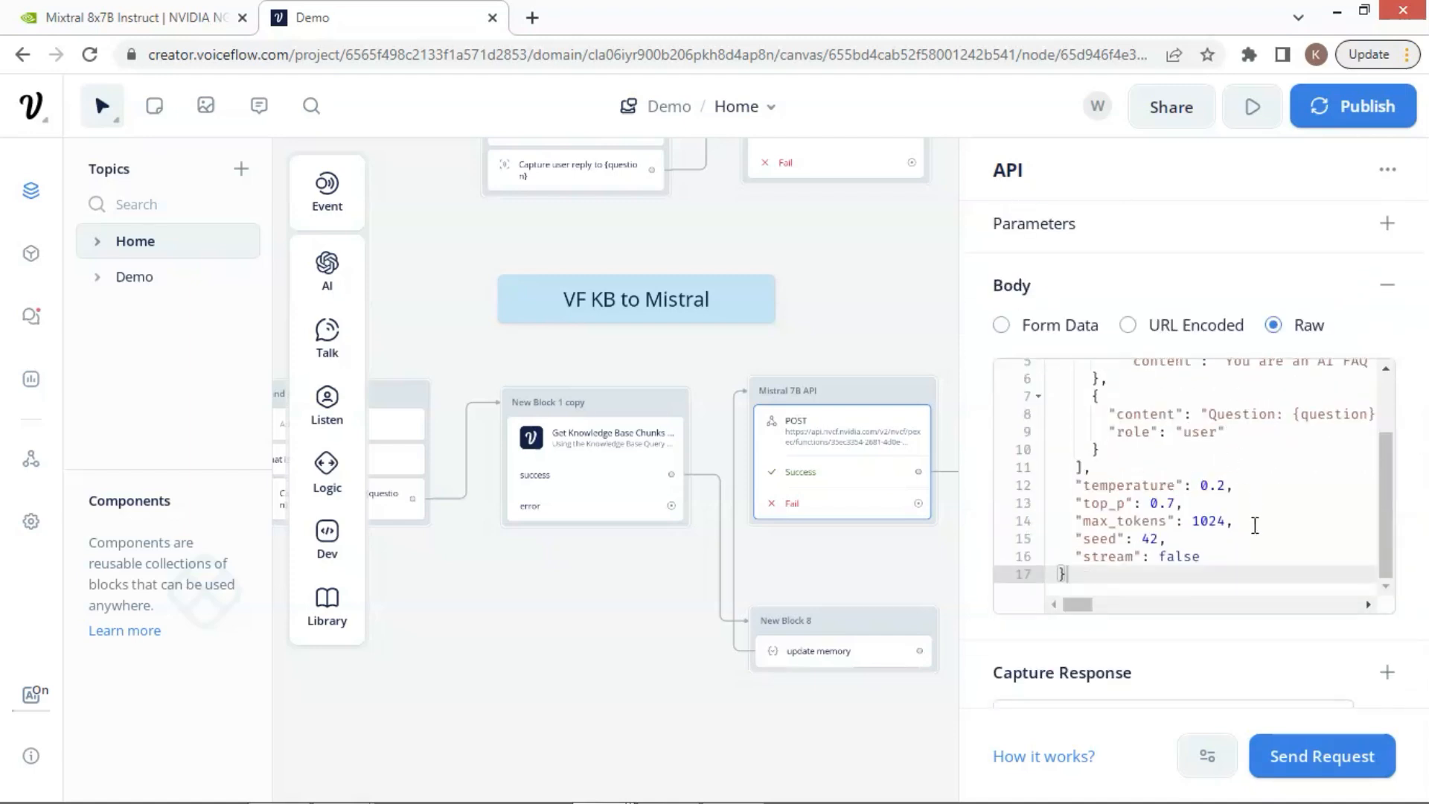
scroll(1242, 477, "up", 1)
left_click(1228, 407)
left_click(1204, 494)
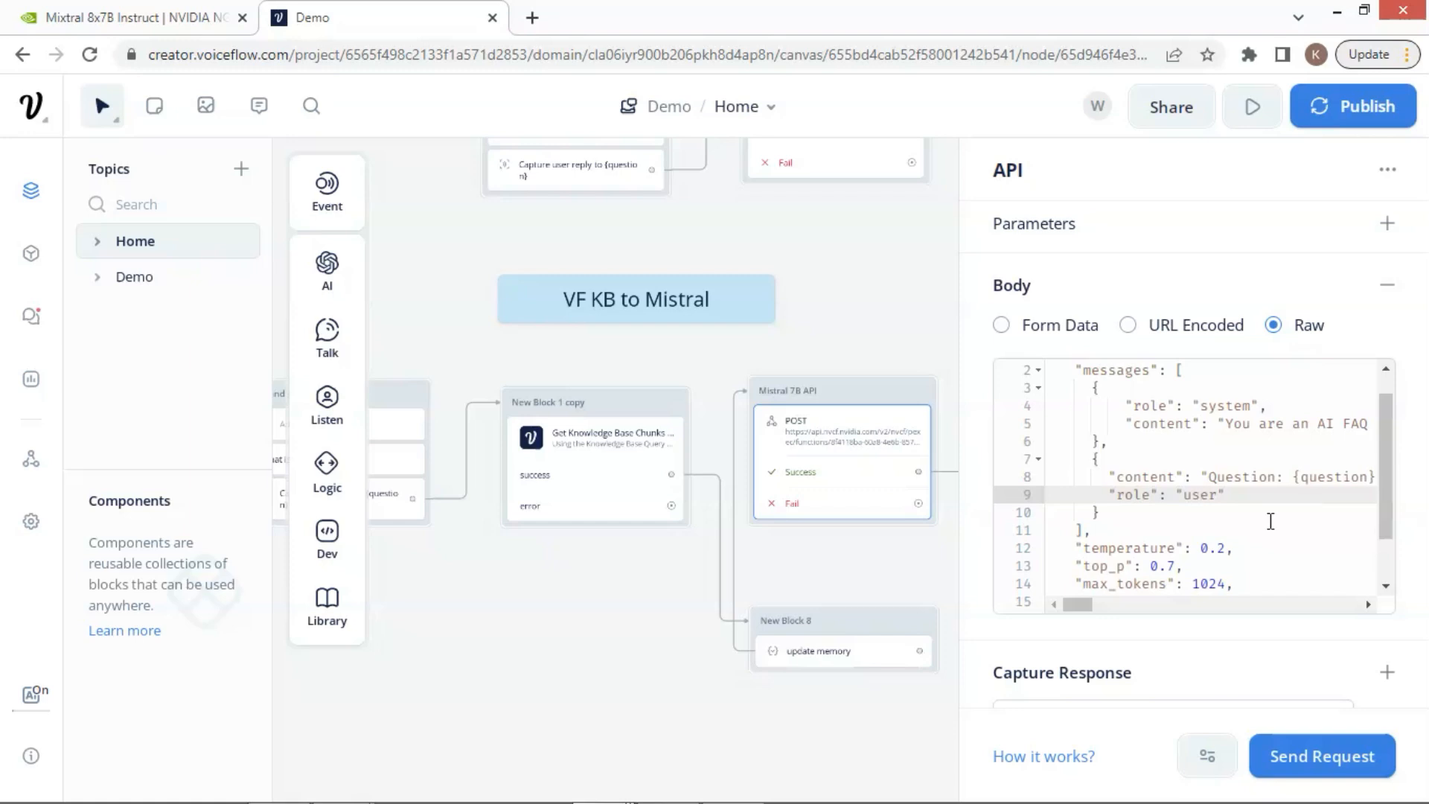
scroll(1271, 521, "down", 2)
scroll(1346, 543, "up", 2)
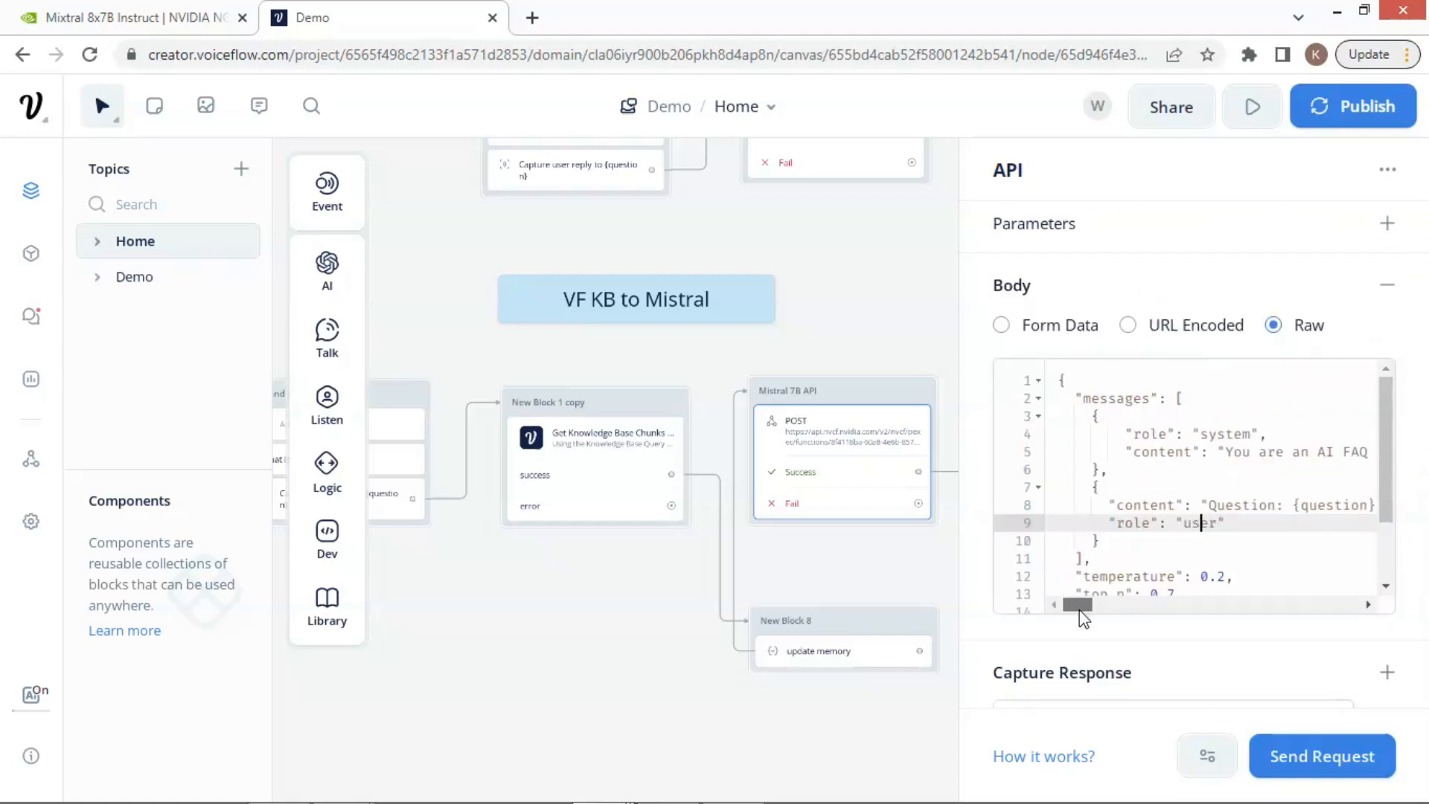
mouse_move(1081, 617)
left_mouse_down()
mouse_move(1115, 615)
mouse_move(1065, 597)
left_mouse_up()
scroll(1347, 563, "down", 2)
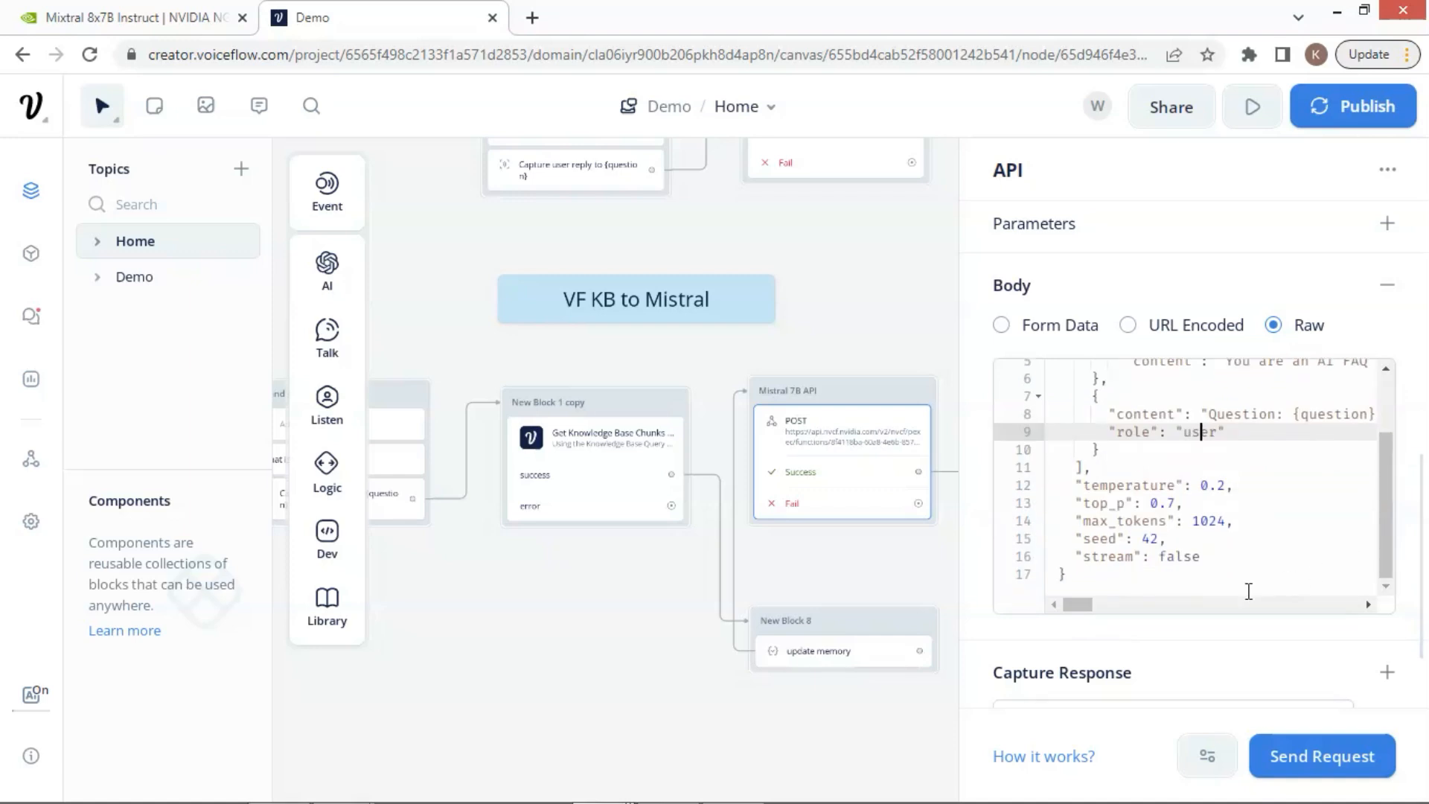
scroll(1248, 635, "down", 2)
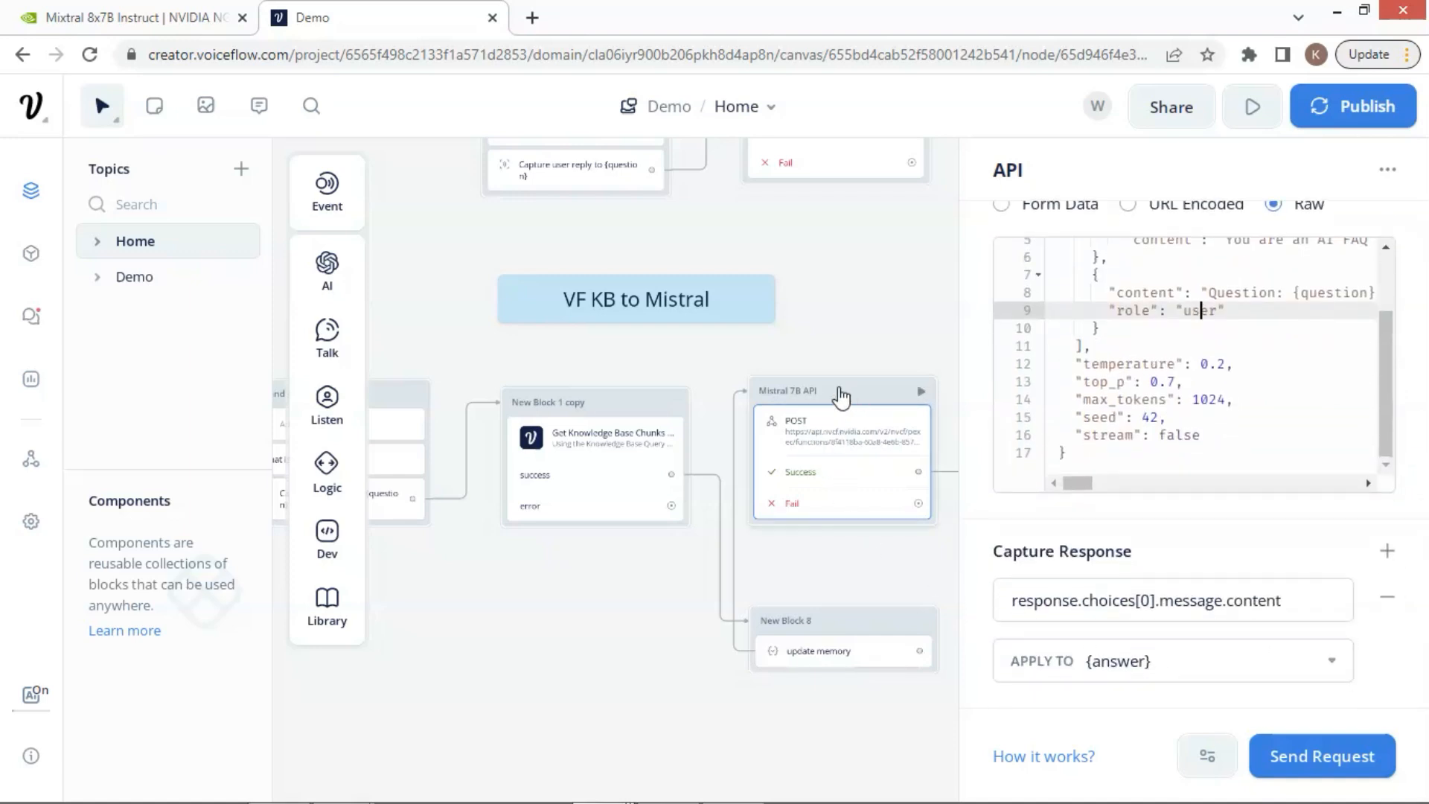
Rename the Mistral 7B API block in the VF KB to Mistral flow as "MiXtral 8X7B API".
scroll(839, 402, "up", 2)
scroll(839, 400, "up", 1)
left_click(786, 412)
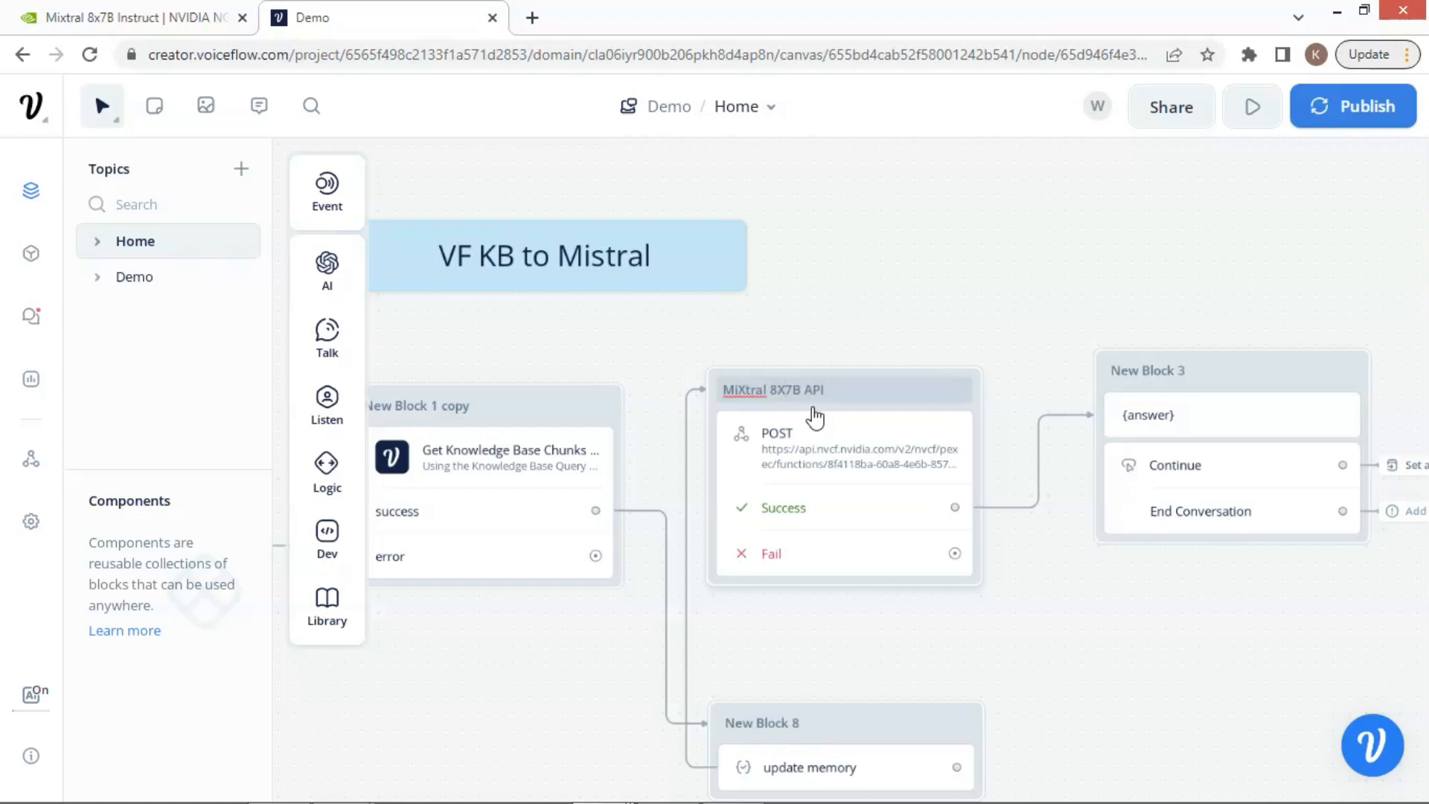
Change the heading of the VF KB to Mistral flow to "VF KB to MiXtral 8X7B".
left_click(632, 262)
left_click(628, 256)
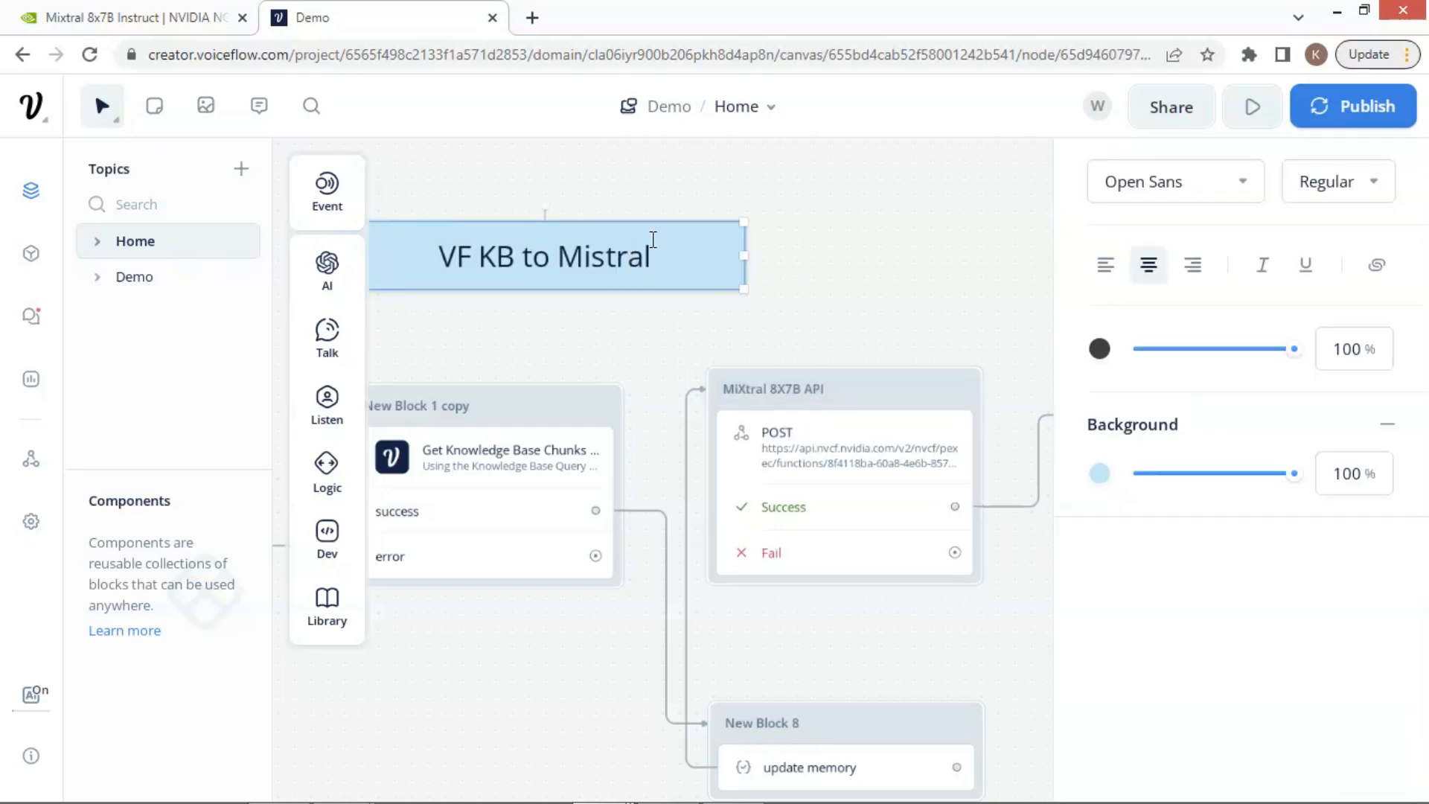
key("Left")
key("Left")
key("Left")
key("Left")
key("BackSpace")
type("X")
key("End")
type("8X")
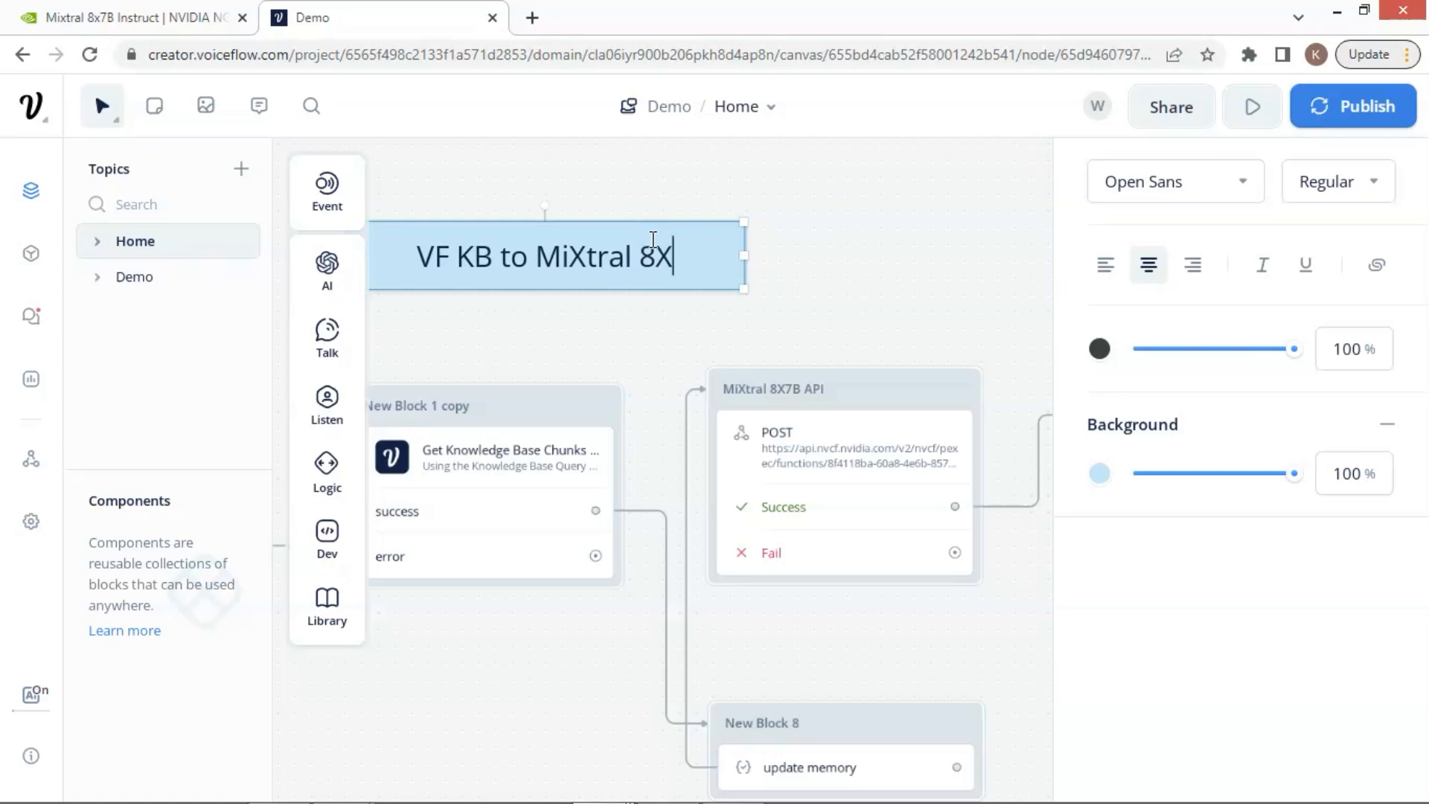
type("7B")
left_click(829, 261)
Inspect the Get Knowledge Base Chunks function's variable mapping and code, focusing on the line that removes quotation marks for Mistral.
scroll(830, 261, "down", 3)
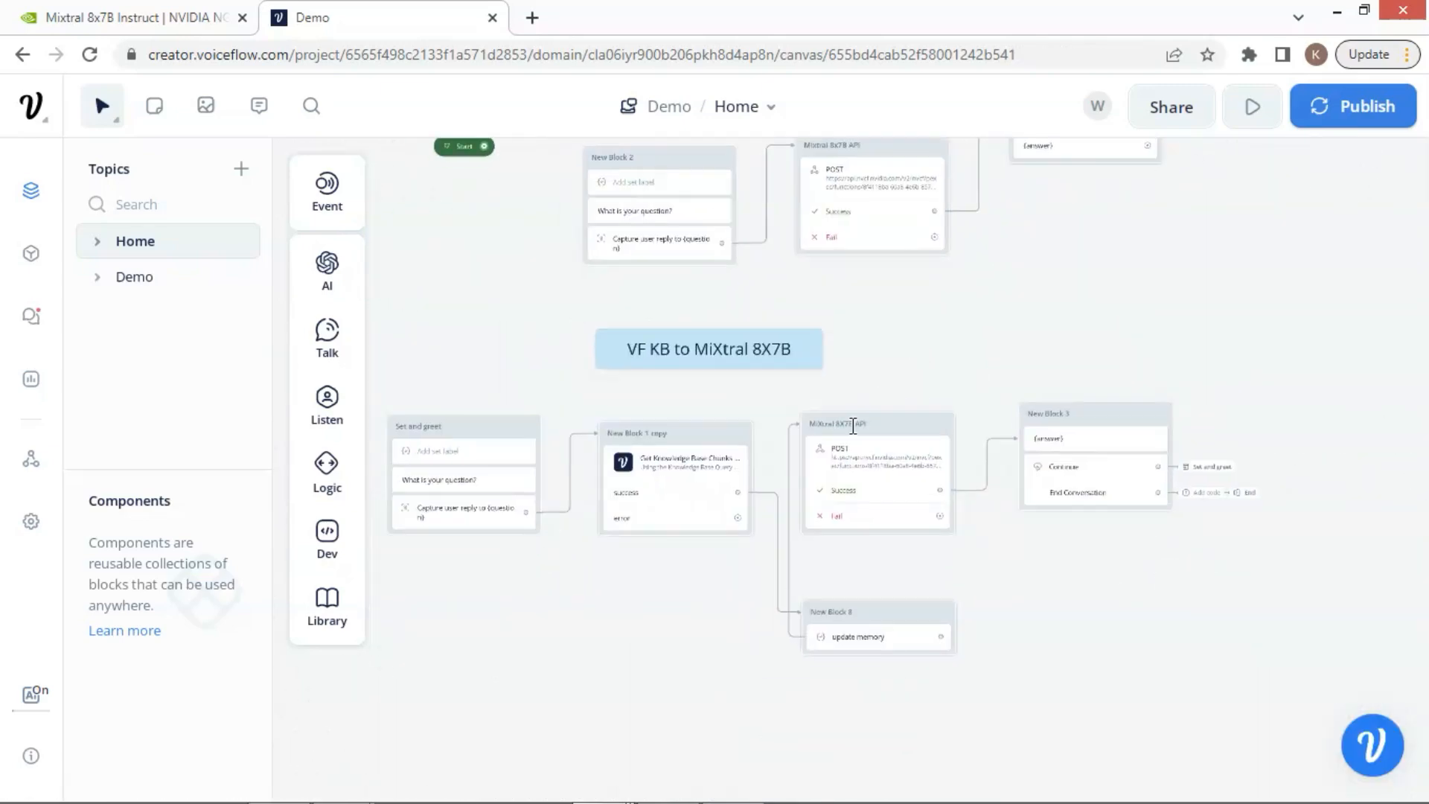
left_click(679, 473)
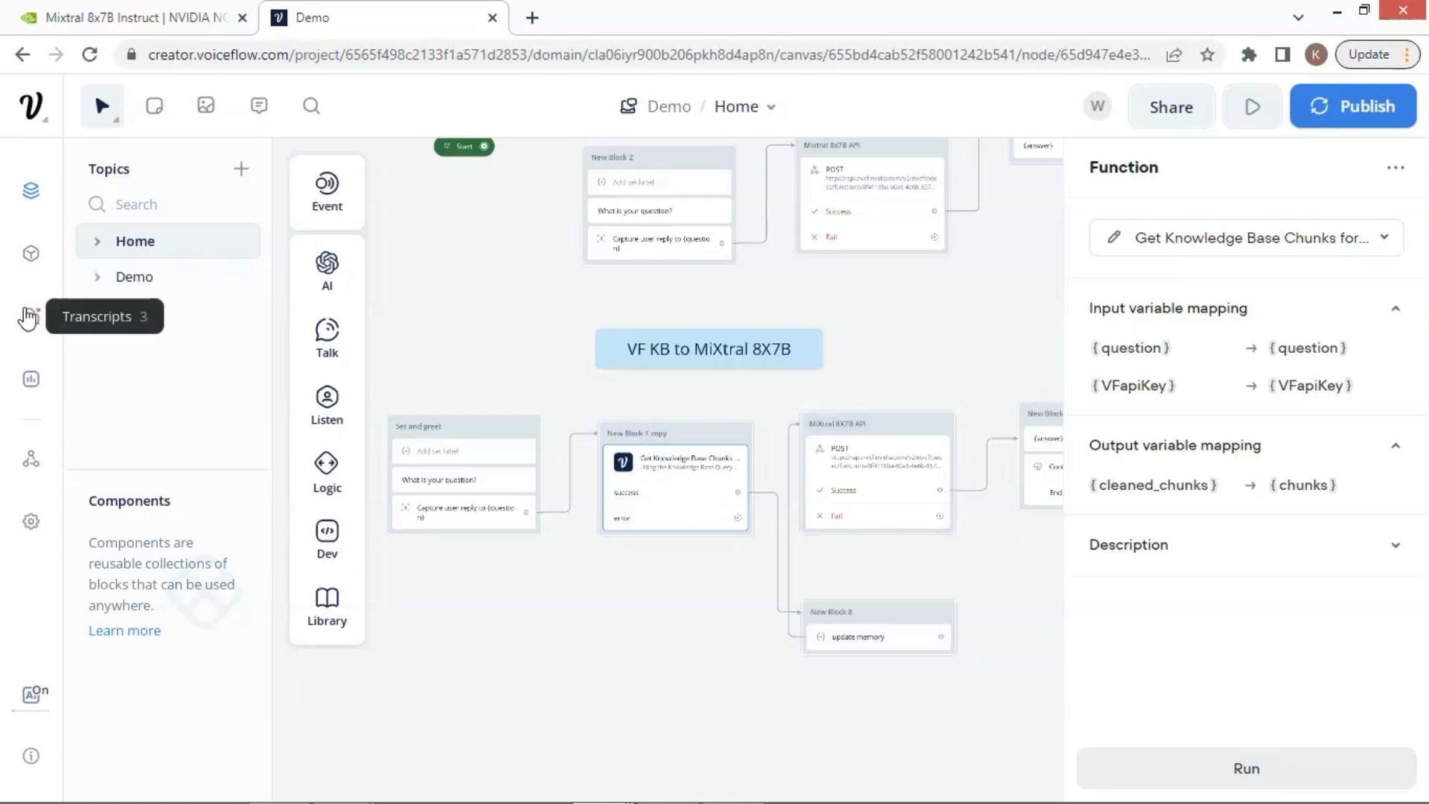
left_click(32, 266)
left_click(181, 370)
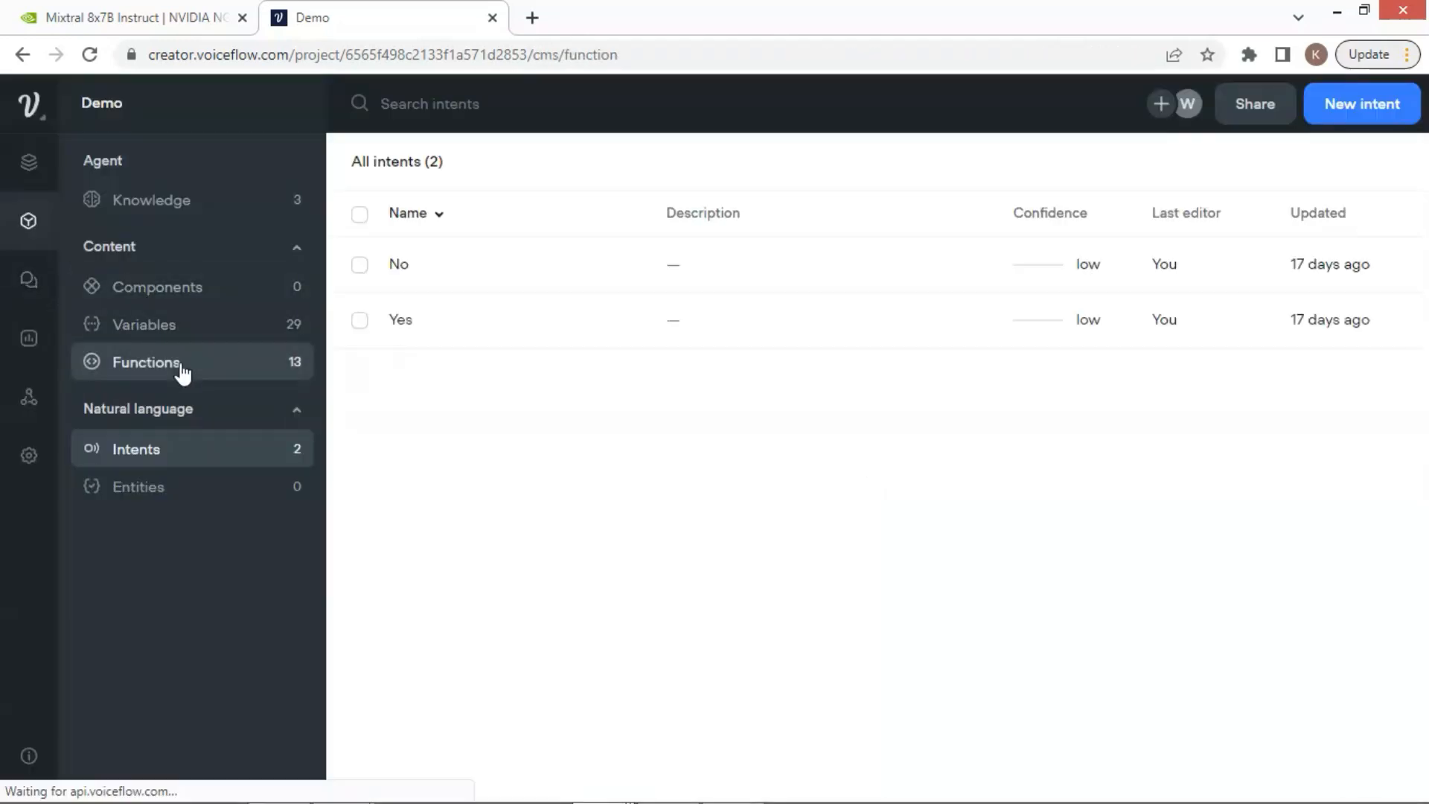
left_click(600, 434)
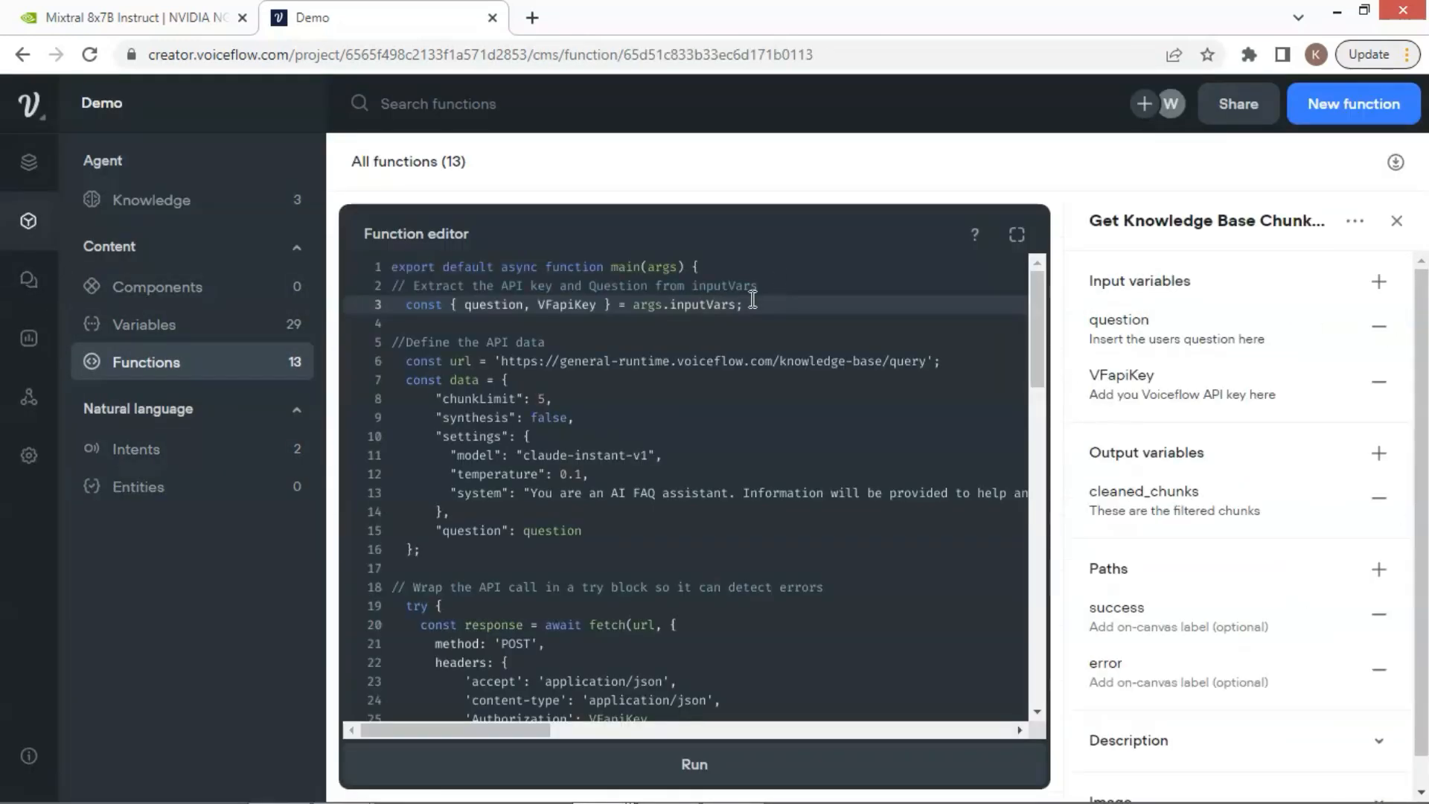
scroll(819, 437, "down", 10)
left_click_drag(820, 437, 391, 412)
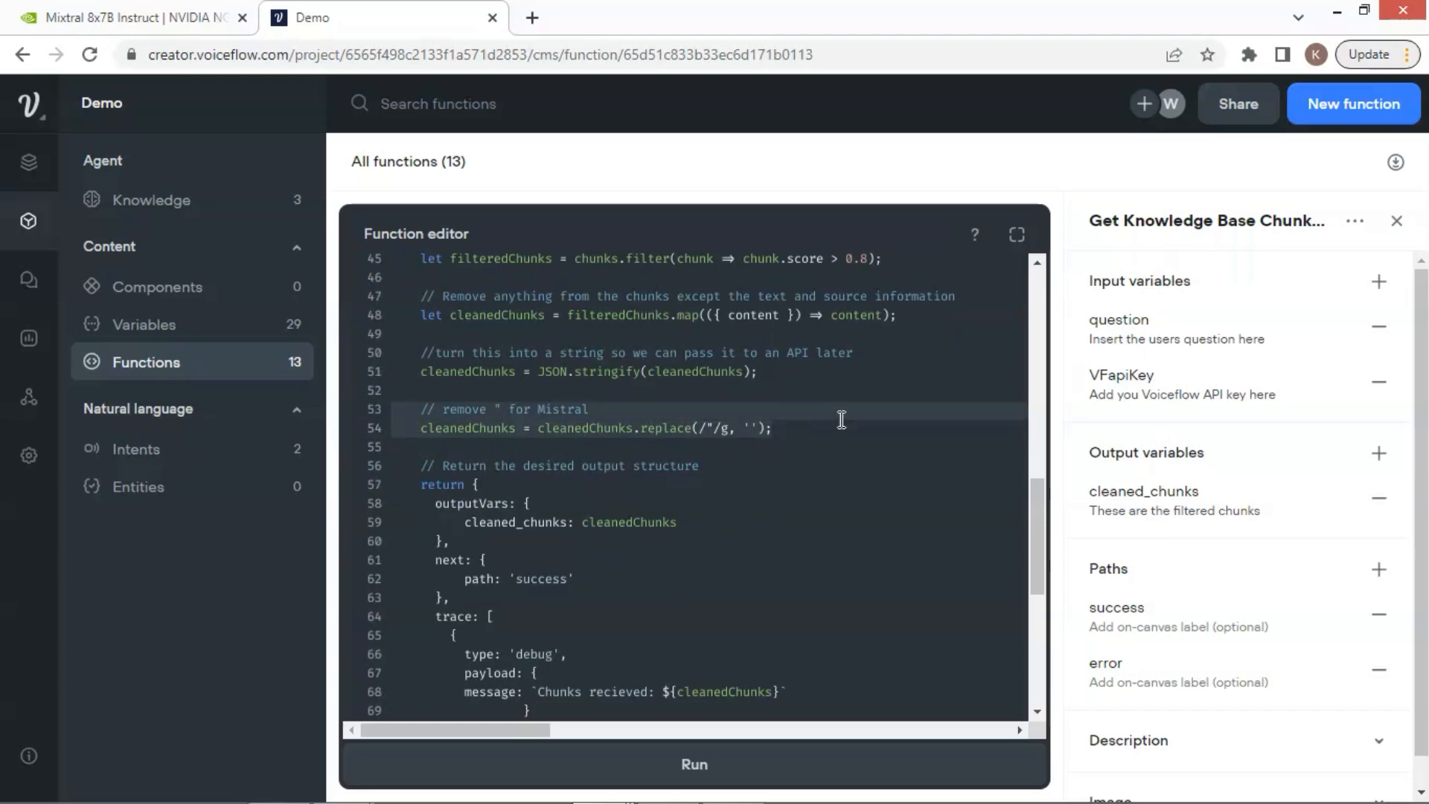
Look through the stored chunks of the three allsporthealthandfitness.com data sources in the knowledge base and return to the flow designer.
left_click(195, 200)
left_click(839, 277)
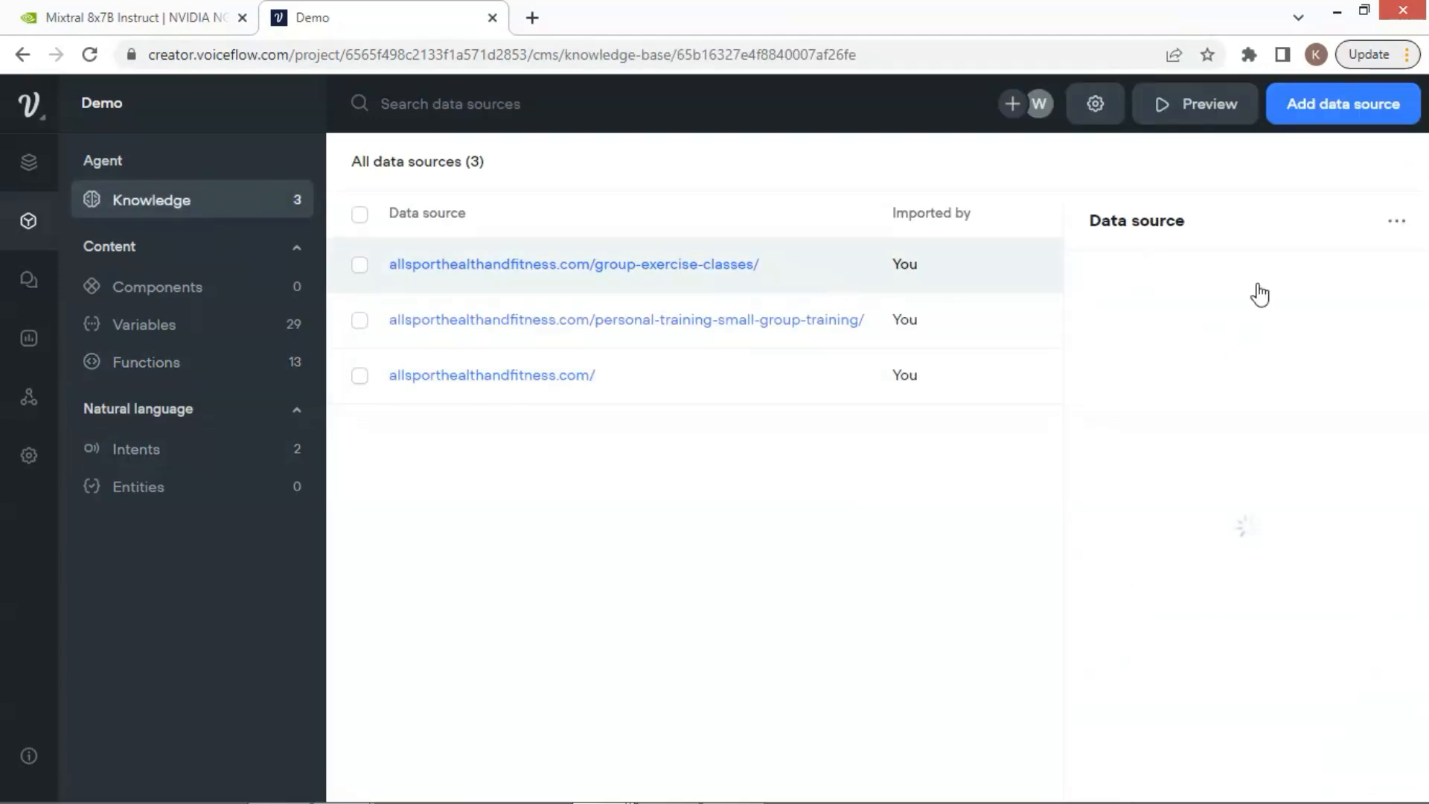
scroll(1344, 480, "down", 15)
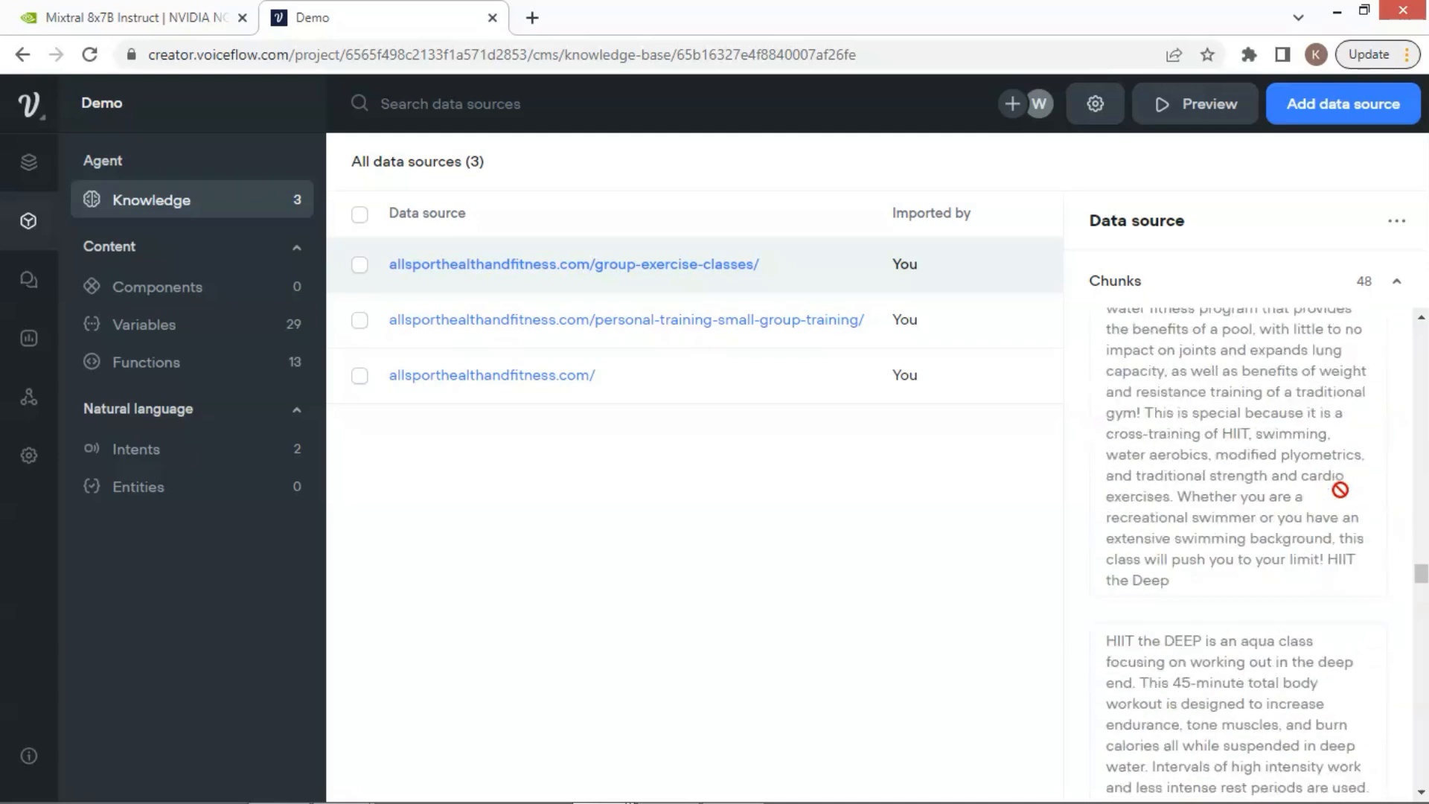
scroll(1340, 489, "down", 10)
left_click(966, 330)
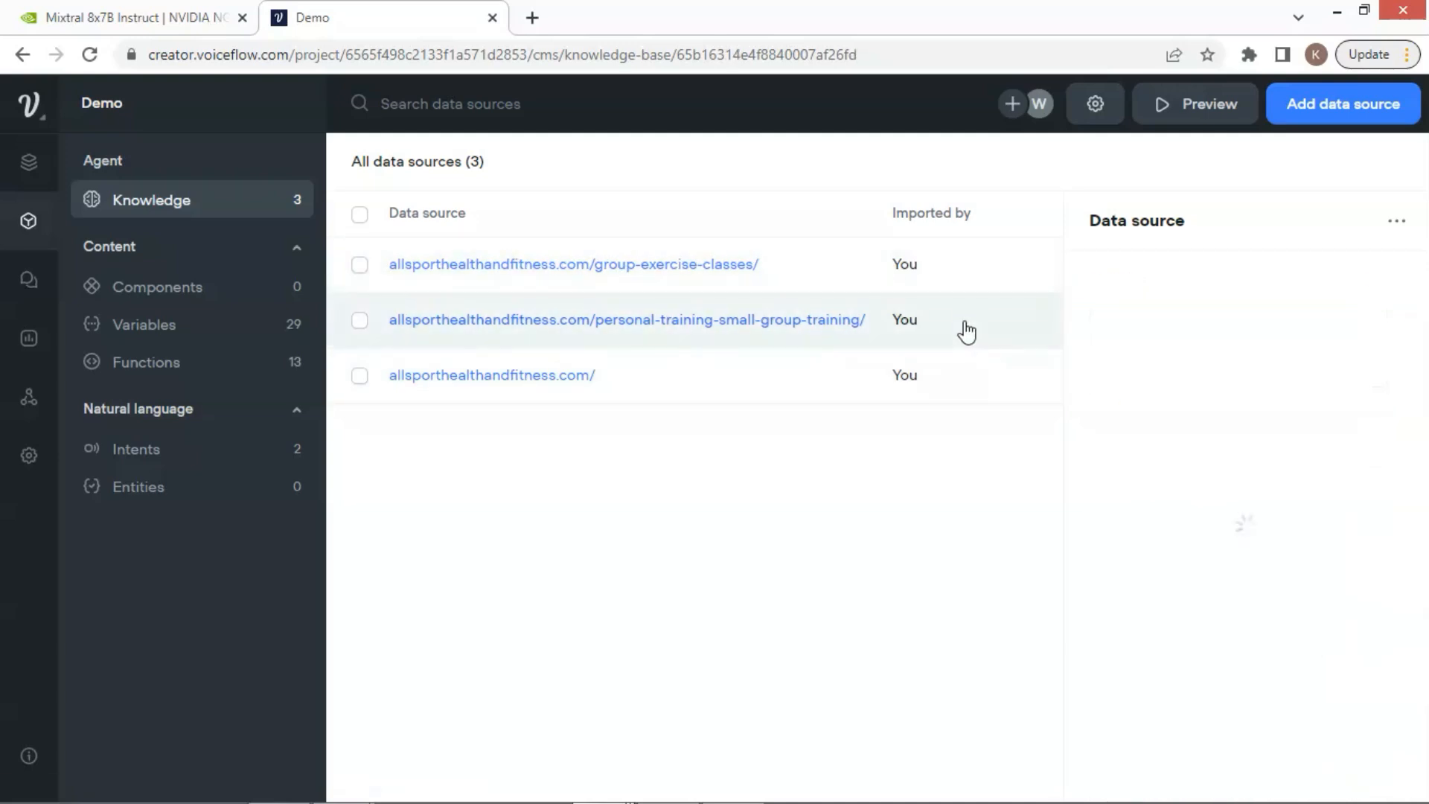
scroll(1308, 484, "down", 5)
left_click(957, 381)
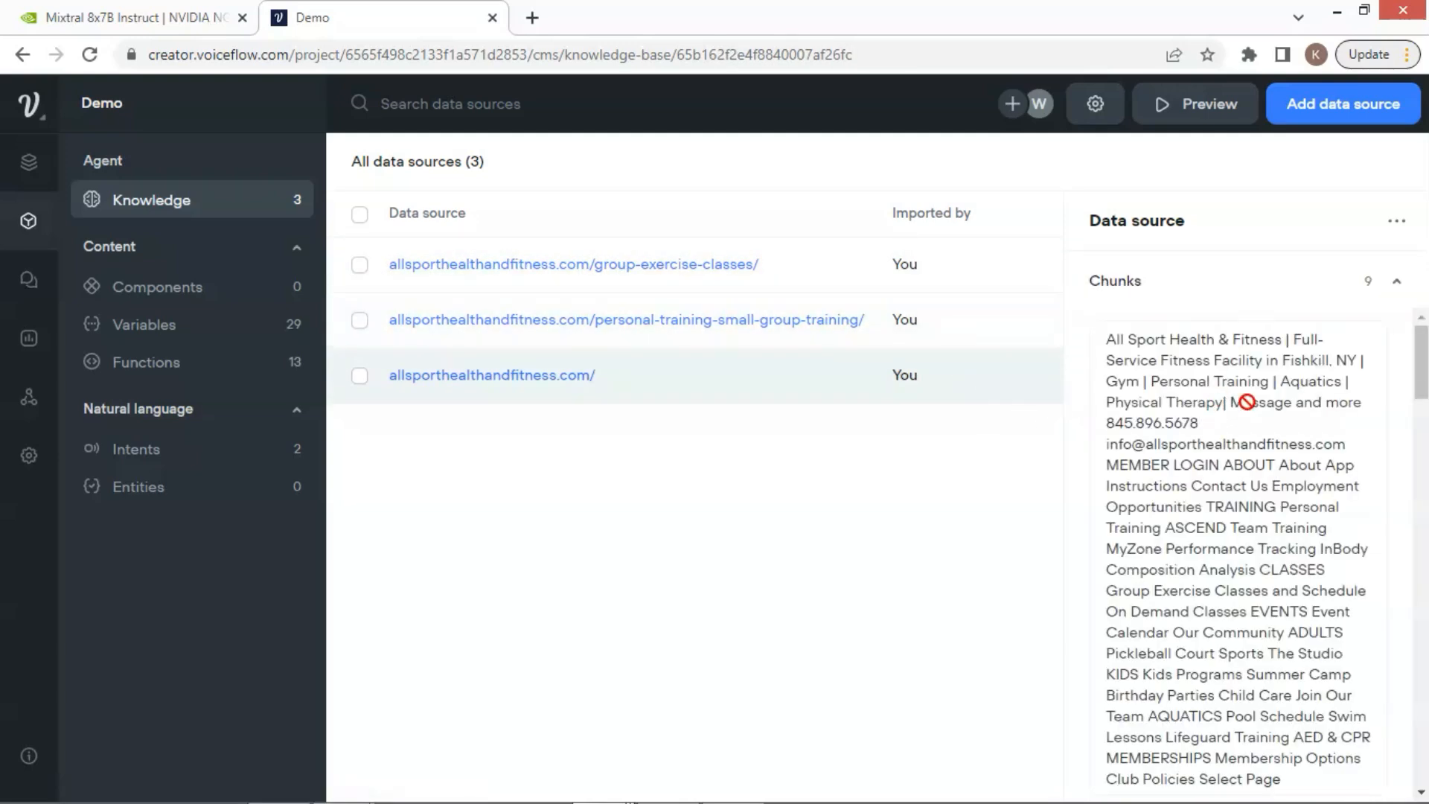
scroll(1289, 501, "down", 5)
scroll(1196, 434, "up", 2)
left_click(28, 162)
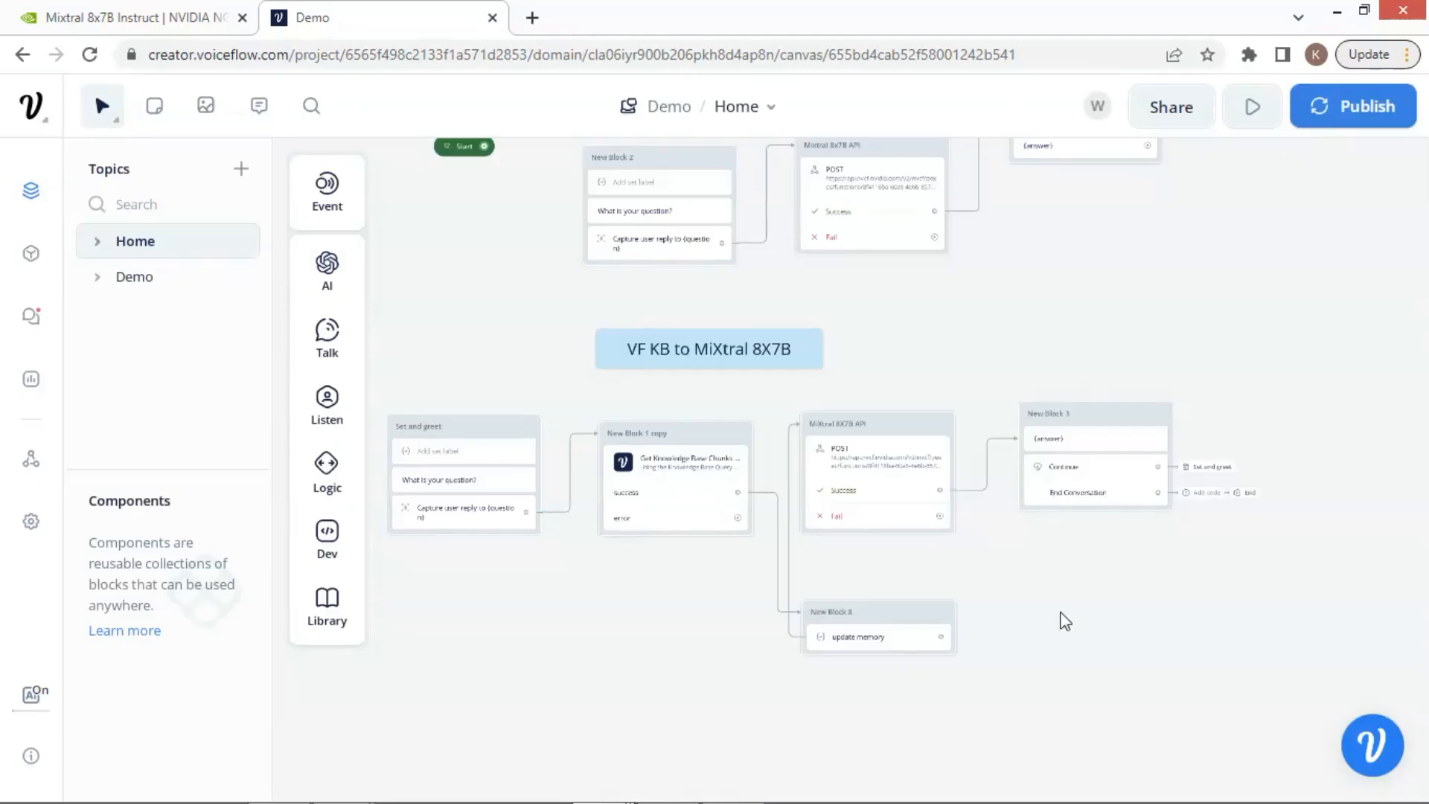
Examine the two {memory} expressions in the update memory step of the VF KB to MiXtral 8X7B flow.
left_click(903, 638)
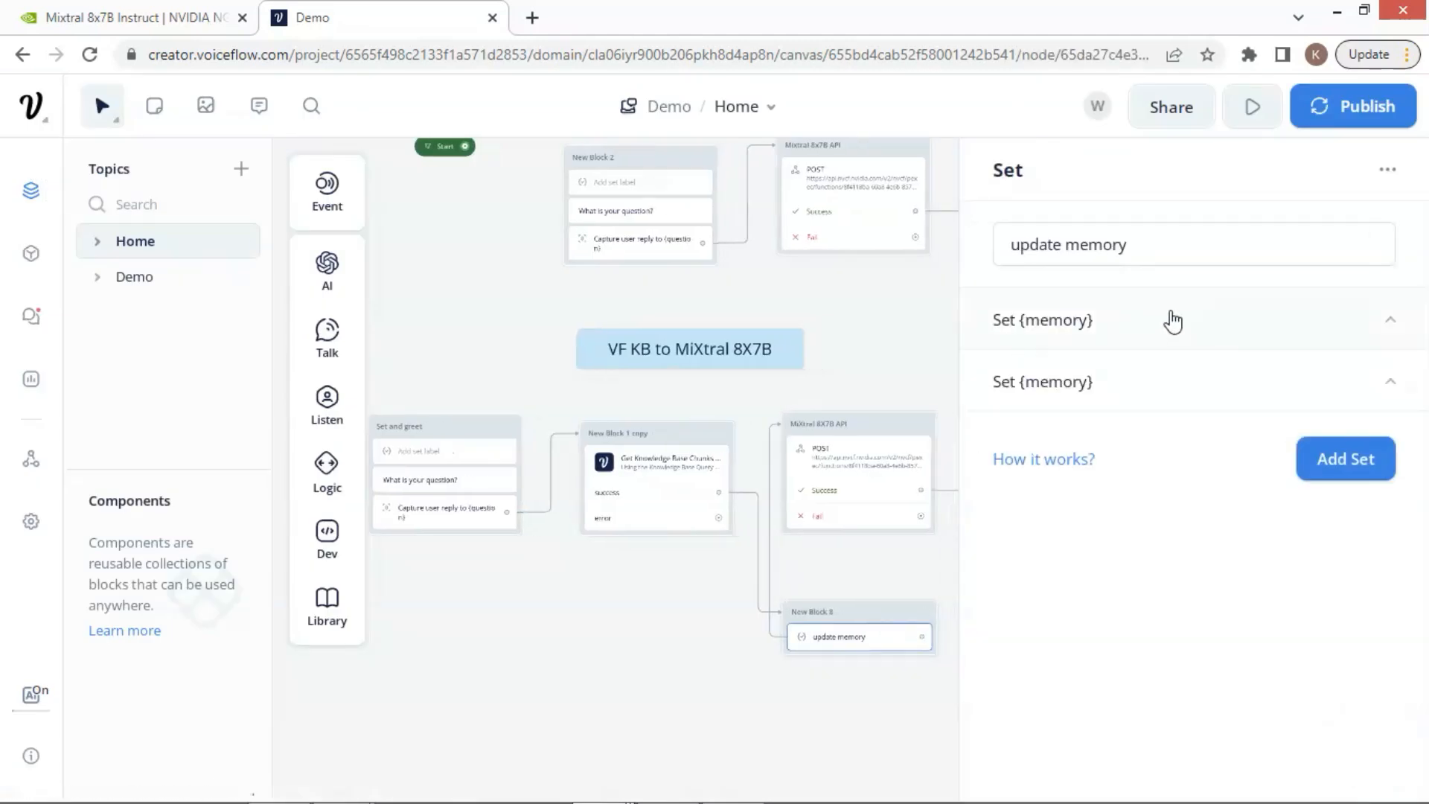
left_click(1387, 320)
left_click(1388, 321)
left_click(1389, 383)
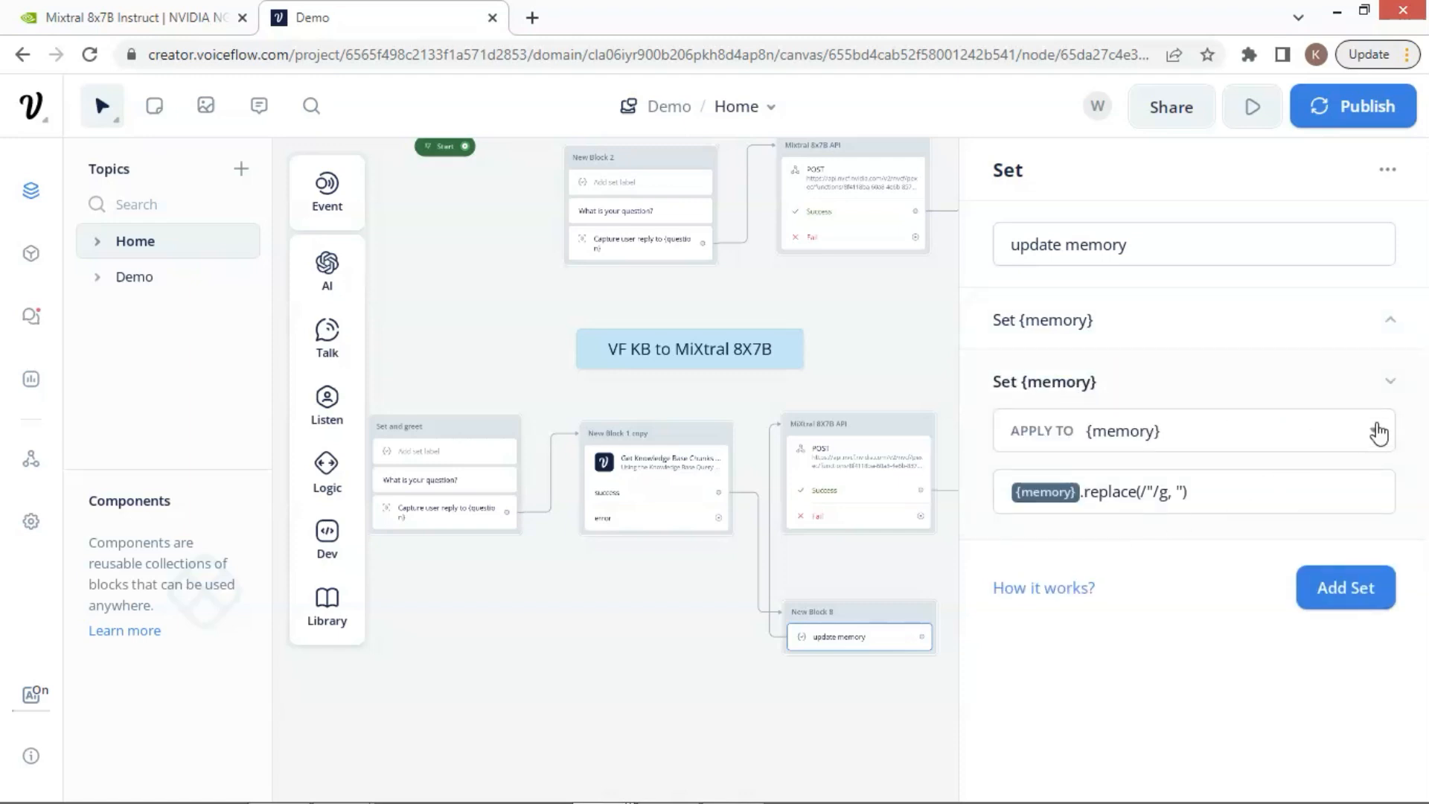
left_click(1387, 382)
left_click(578, 594)
Test the flow from the Set and greet block by asking "I have back pain. What classes can I not take?" and read the answer.
scroll(577, 594, "up", 1)
left_click(565, 395)
left_click(1149, 659)
type("I have back pain. What classes can I")
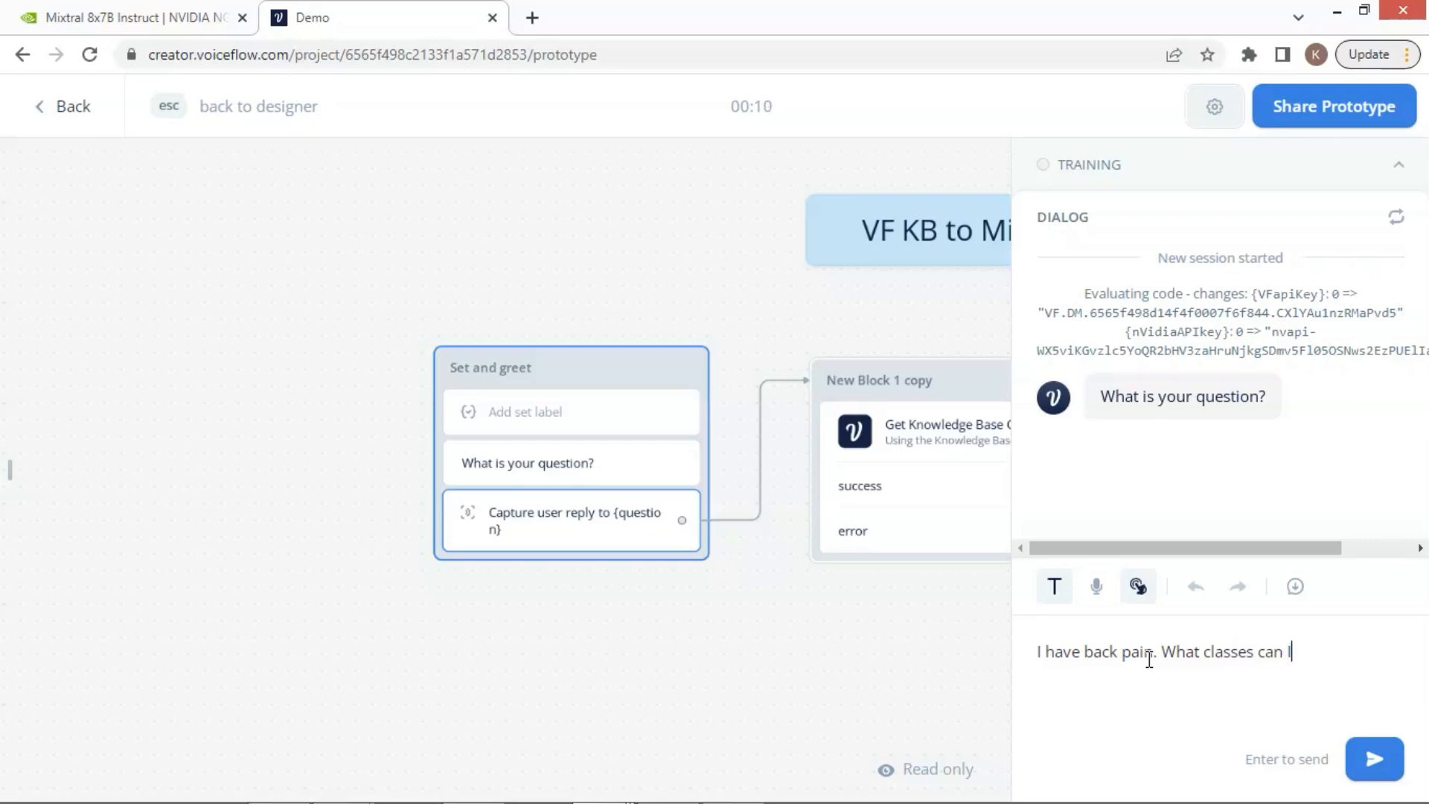
type(" not take?")
key("Return")
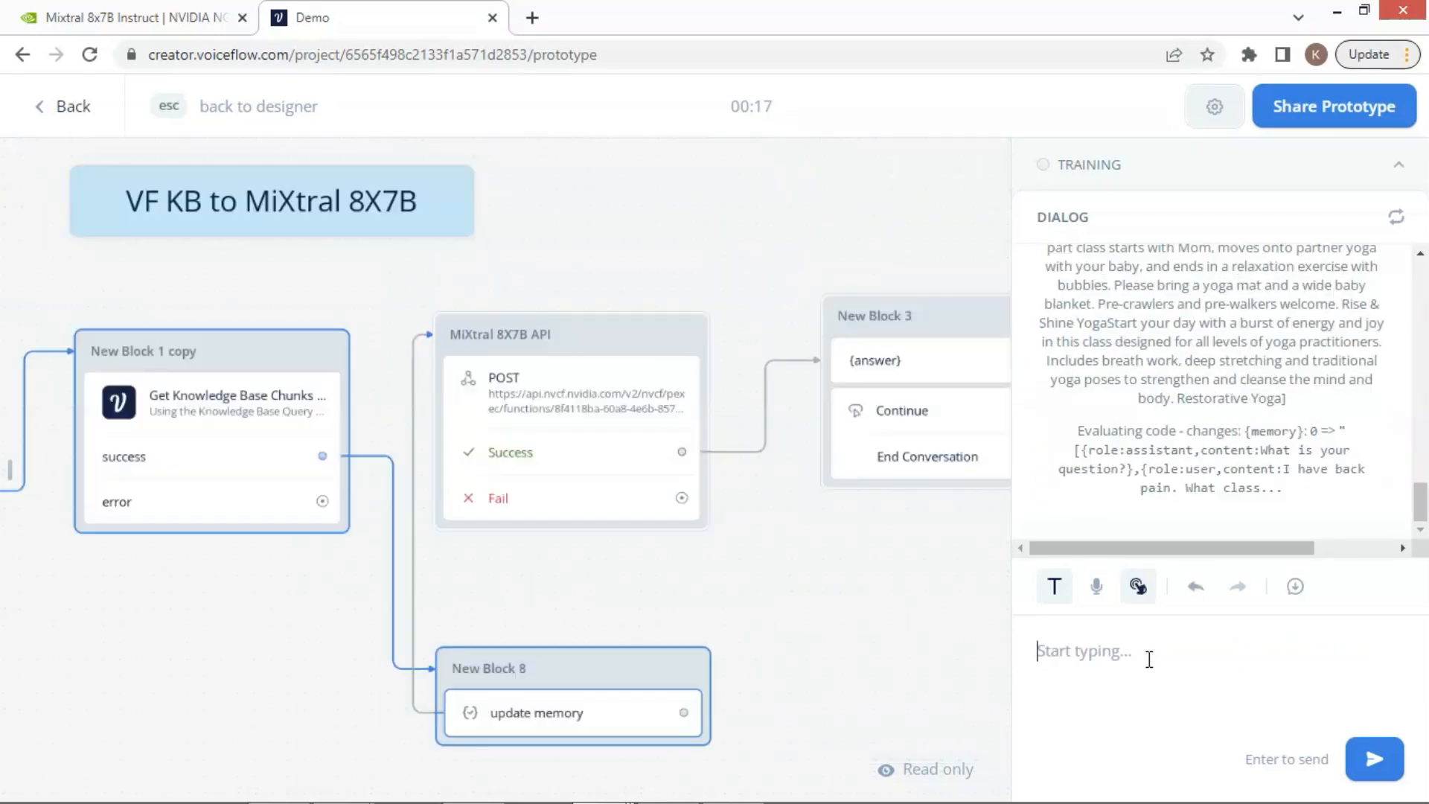
scroll(1237, 445, "up", 3)
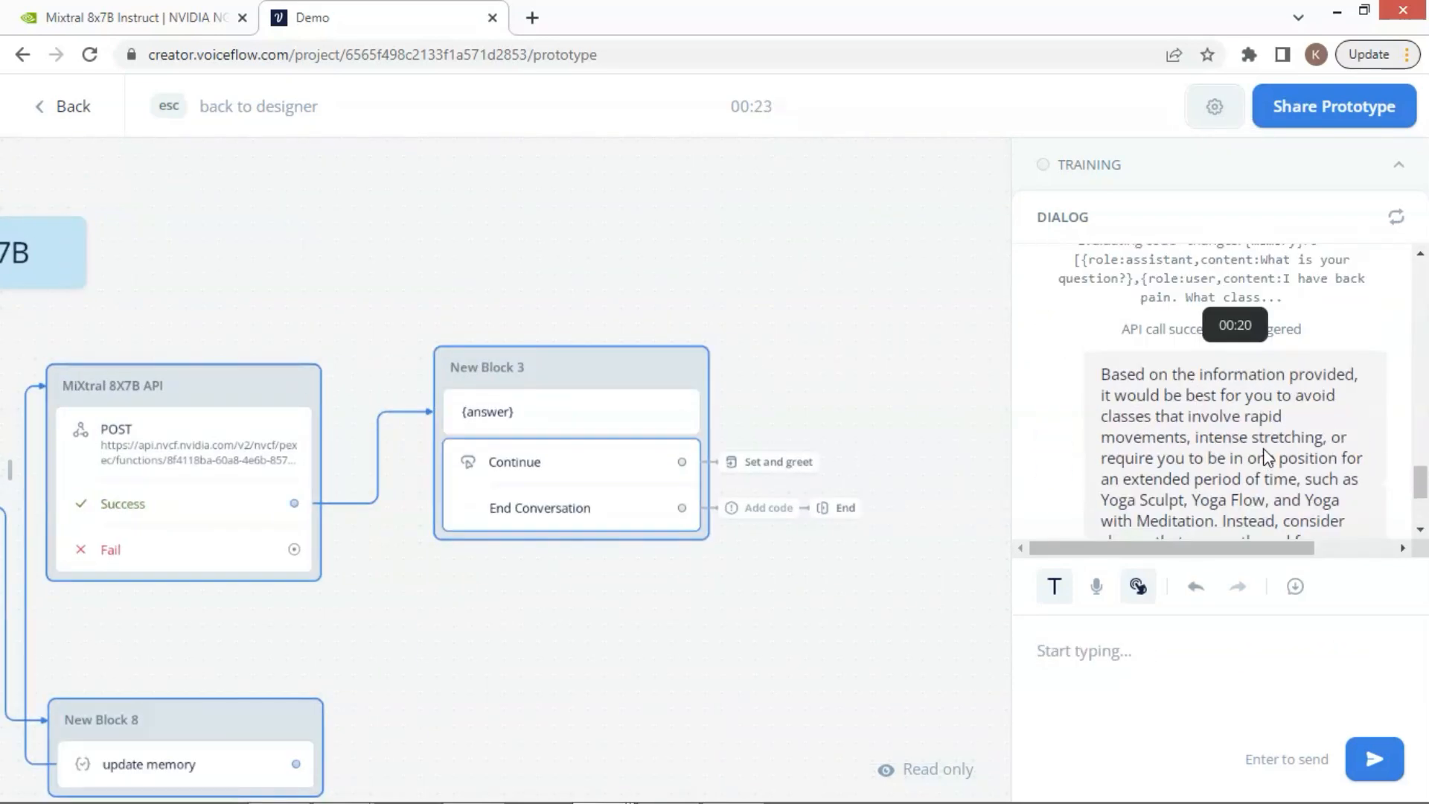
scroll(1265, 456, "down", 2)
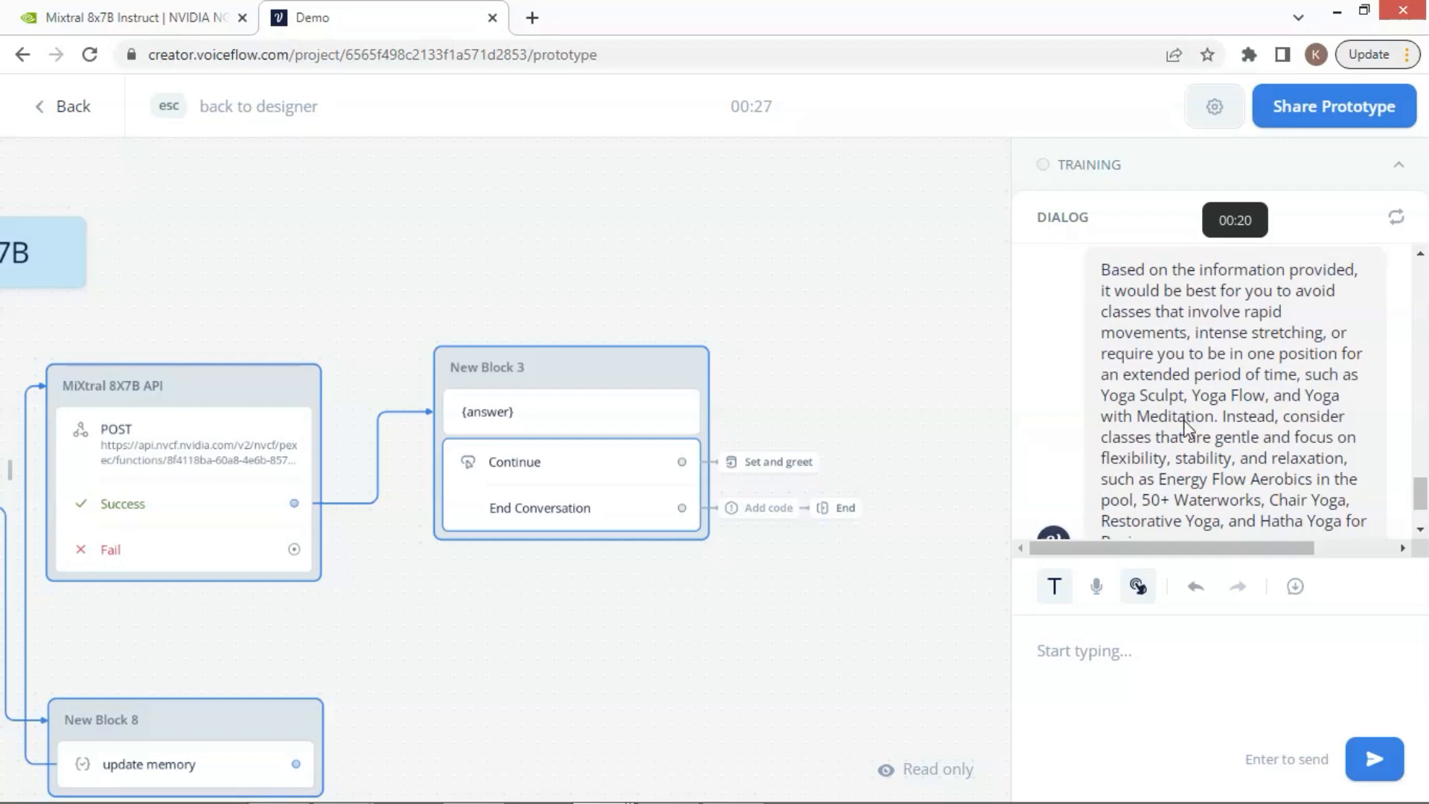
Continue the test with the question "Can I take the Yoga Sculpt class?", read the answer and end the conversation.
scroll(1190, 432, "down", 2)
left_click(1136, 491)
left_click(1165, 657)
type("Can I ")
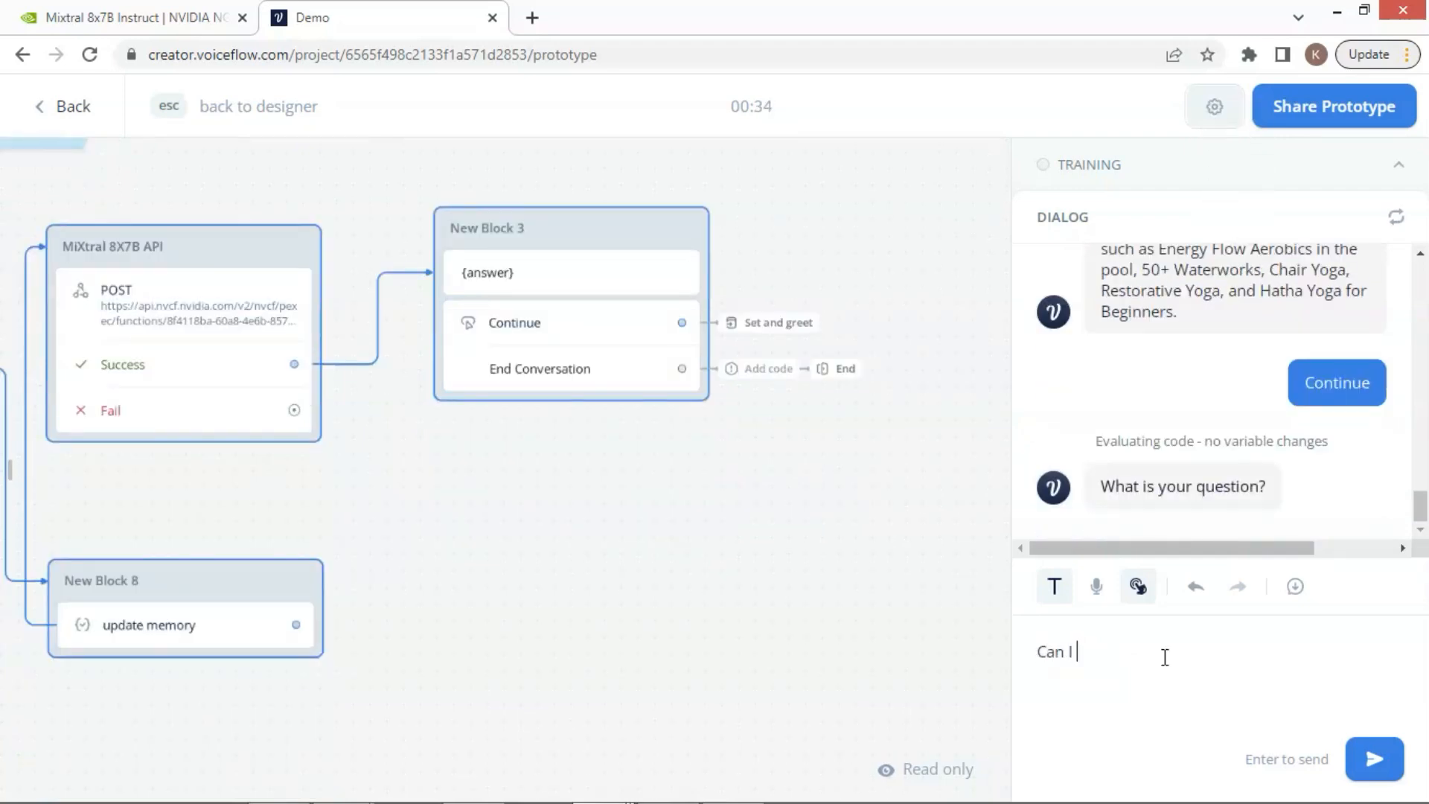
type("take the Yoga Sculpt class?")
key("Return")
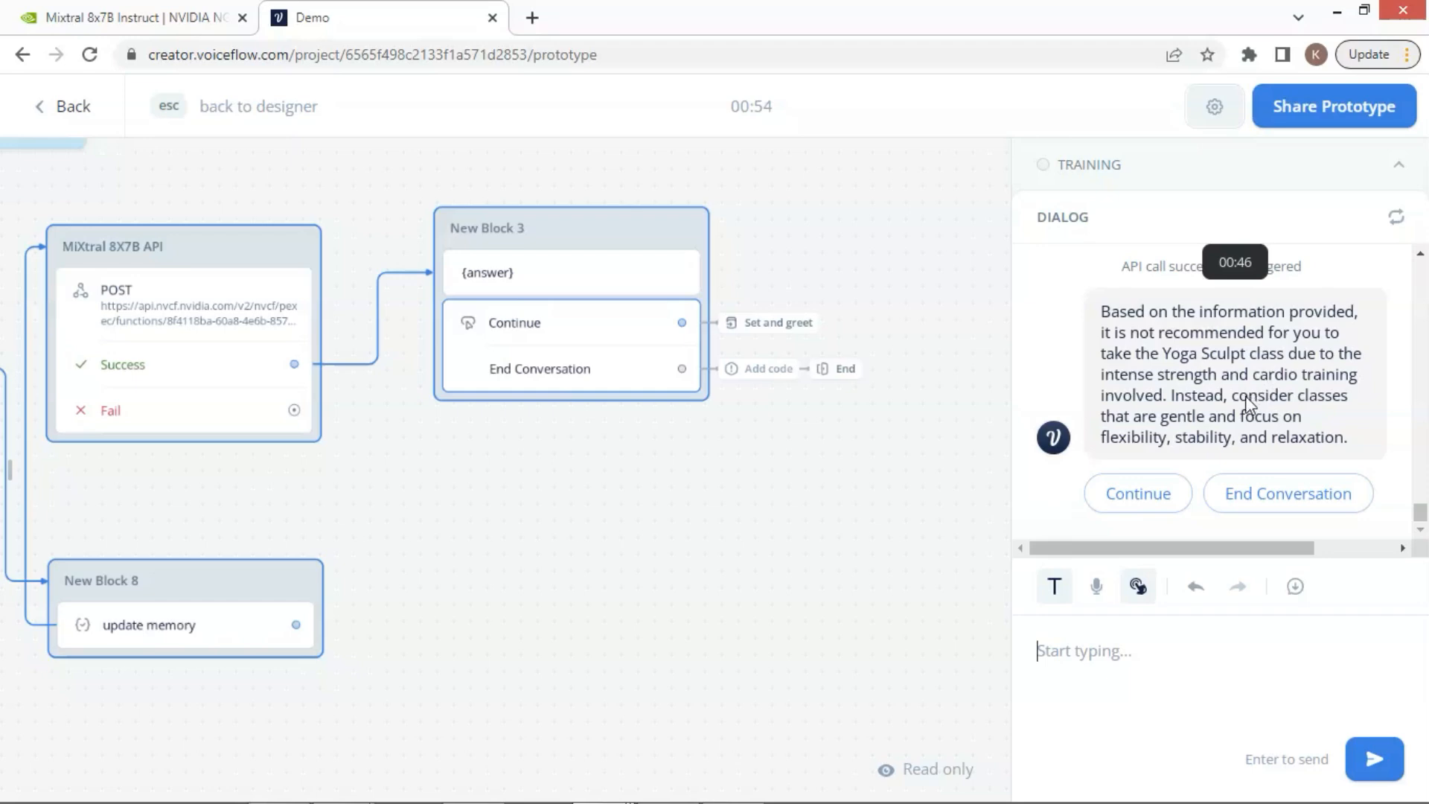
left_click(1287, 500)
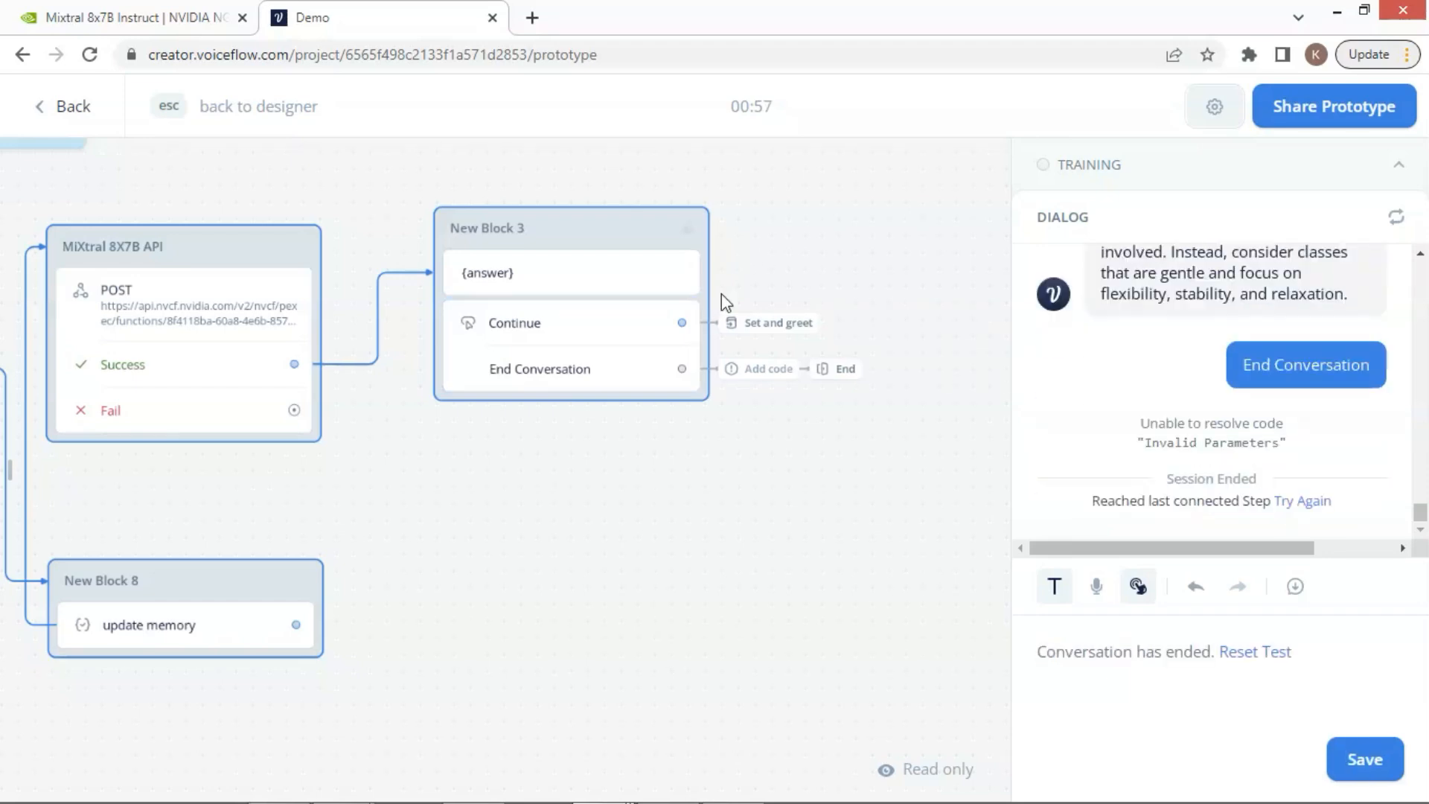
Try enclosing the user message content in single instead of double quotation marks in the knowledge base flow's MiXtral 8X7B API body.
left_click(248, 107)
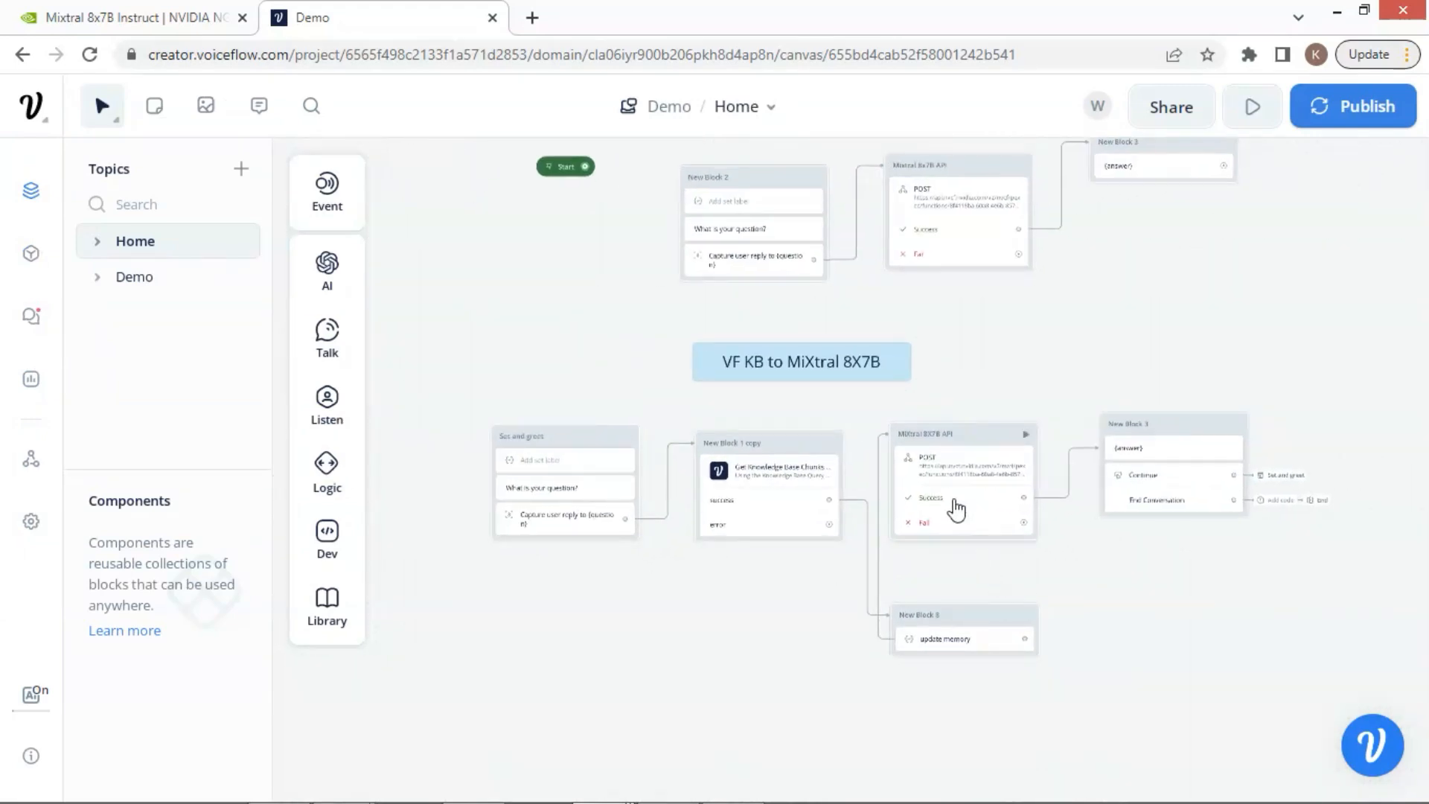
left_click(945, 478)
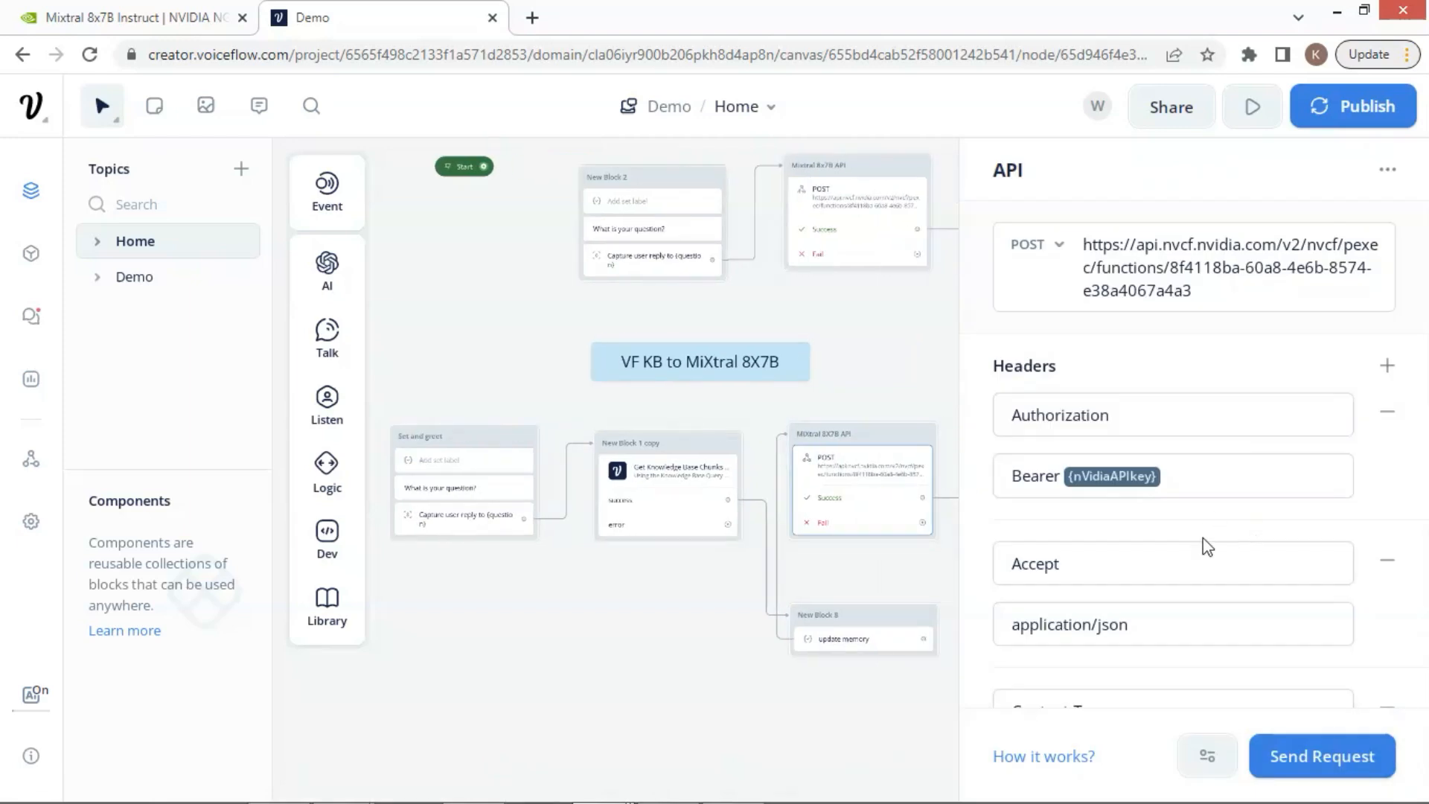
scroll(1243, 504, "down", 6)
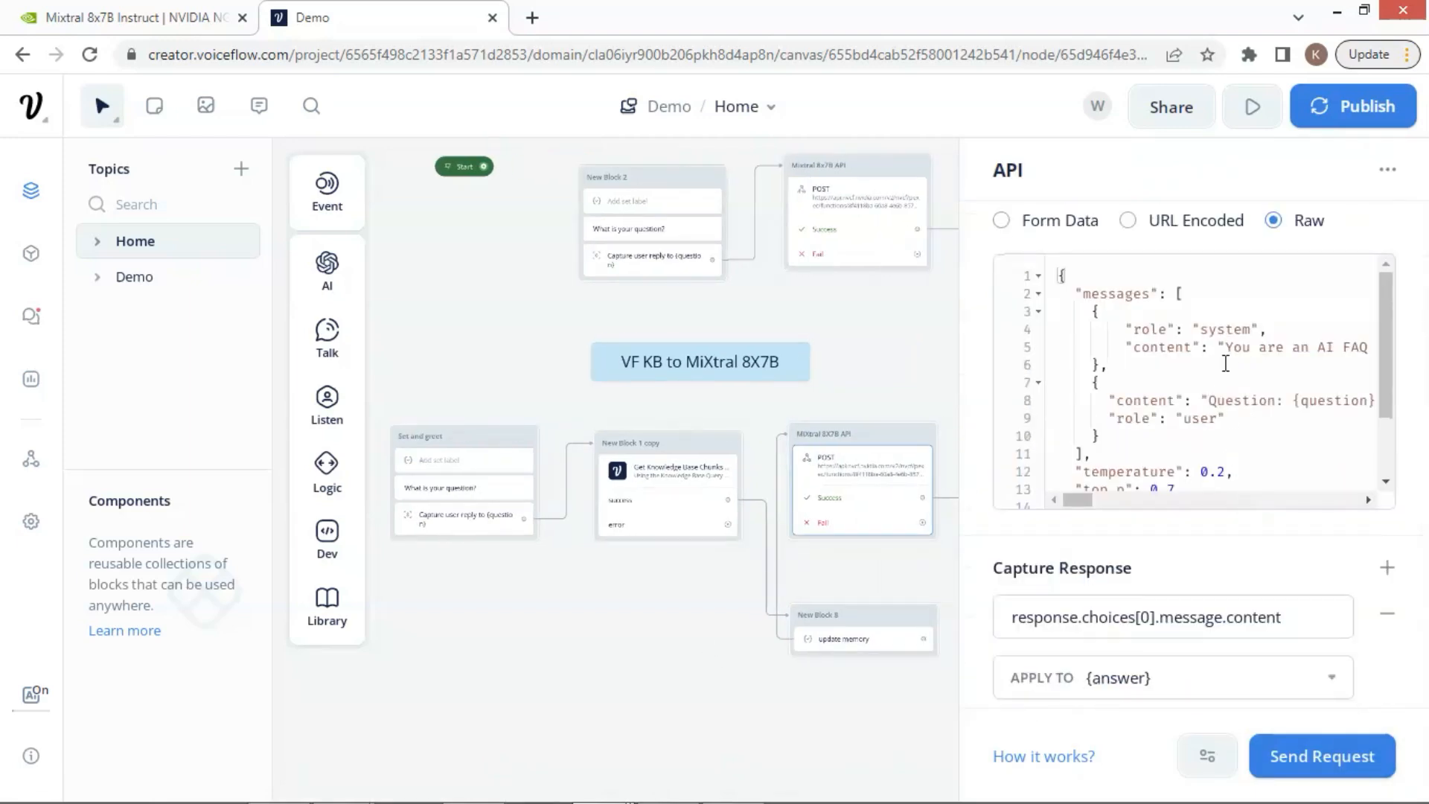
left_click(1208, 401)
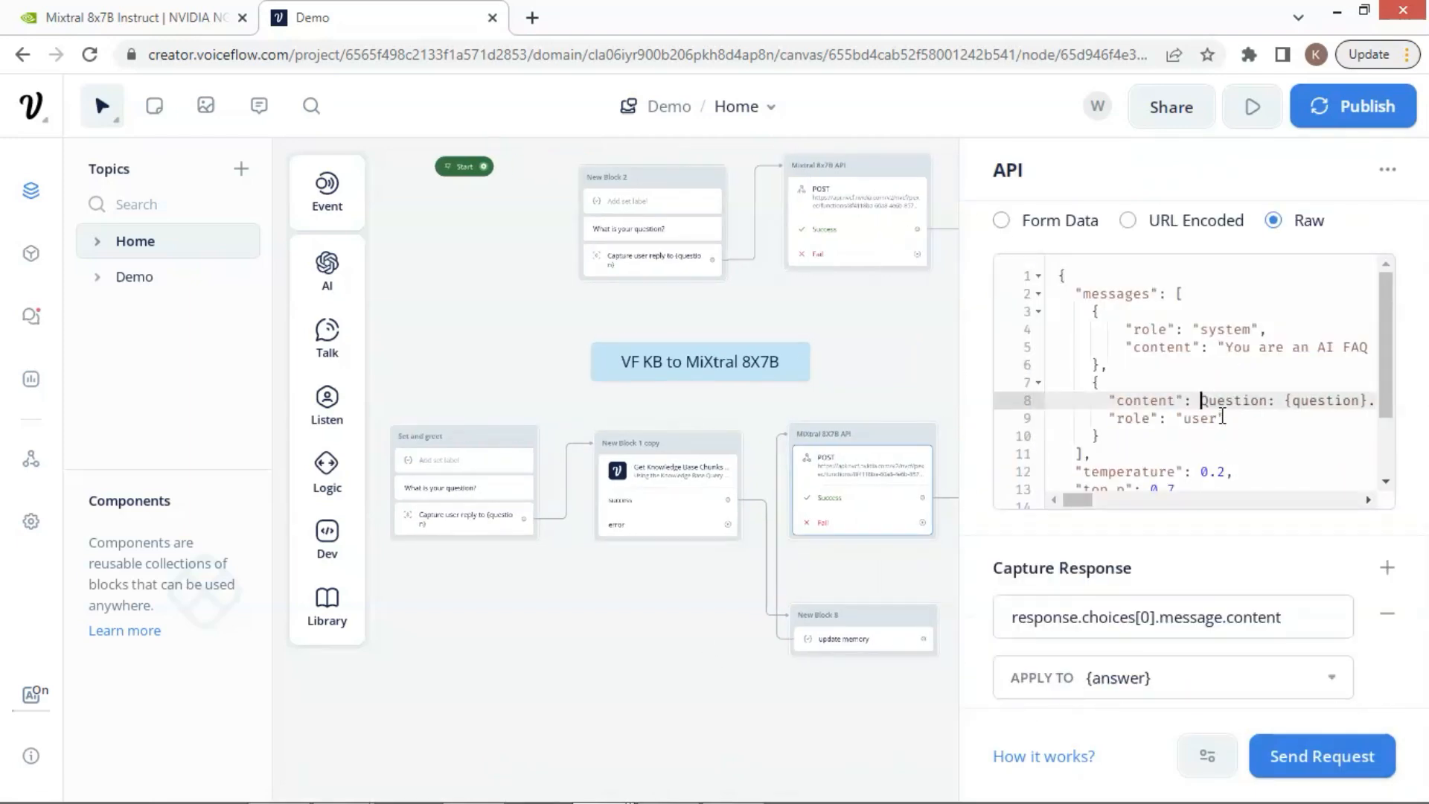
left_click(1368, 500)
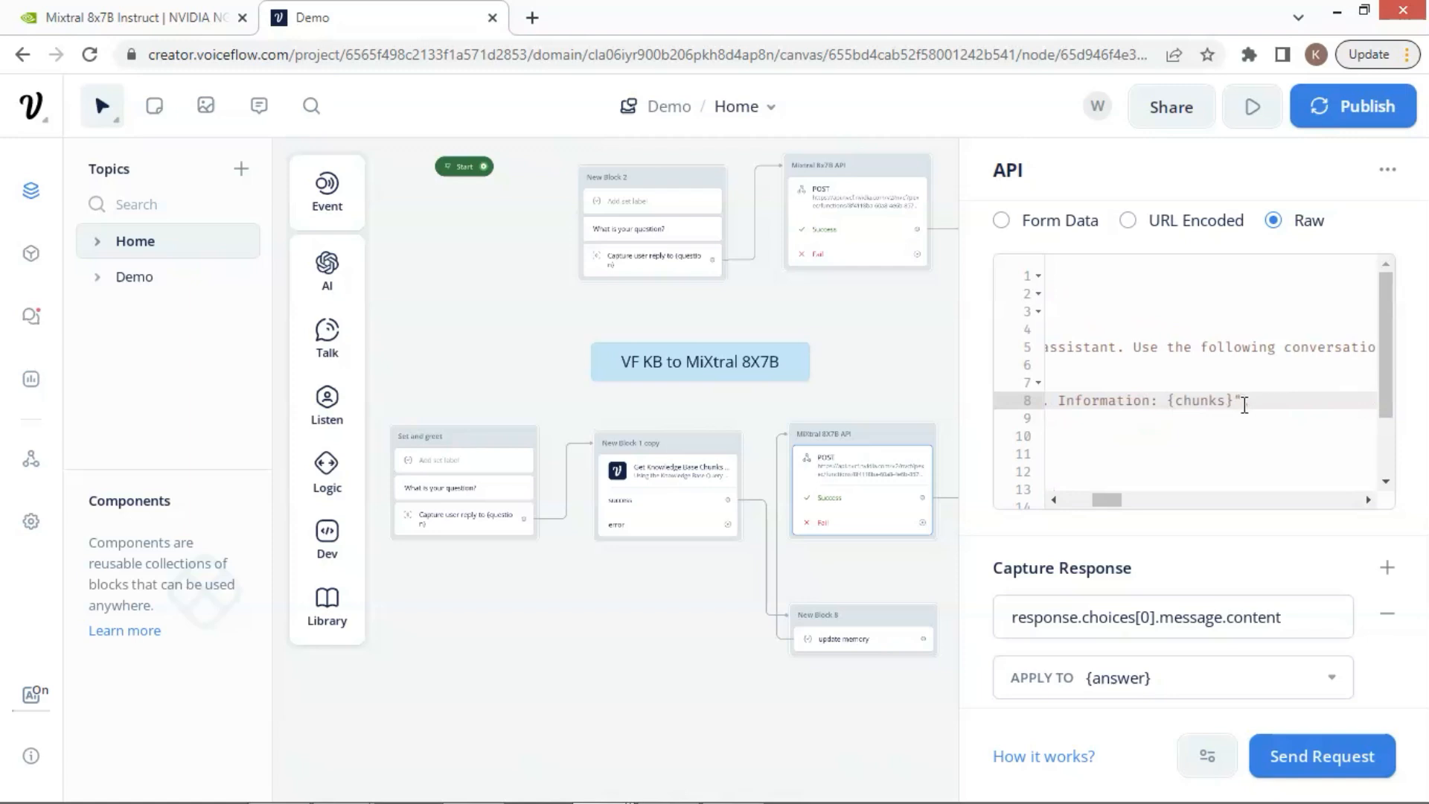
Test the flow from the Set and greet block by asking "What classes do you offer?" and read the API call's response.
left_click(527, 441)
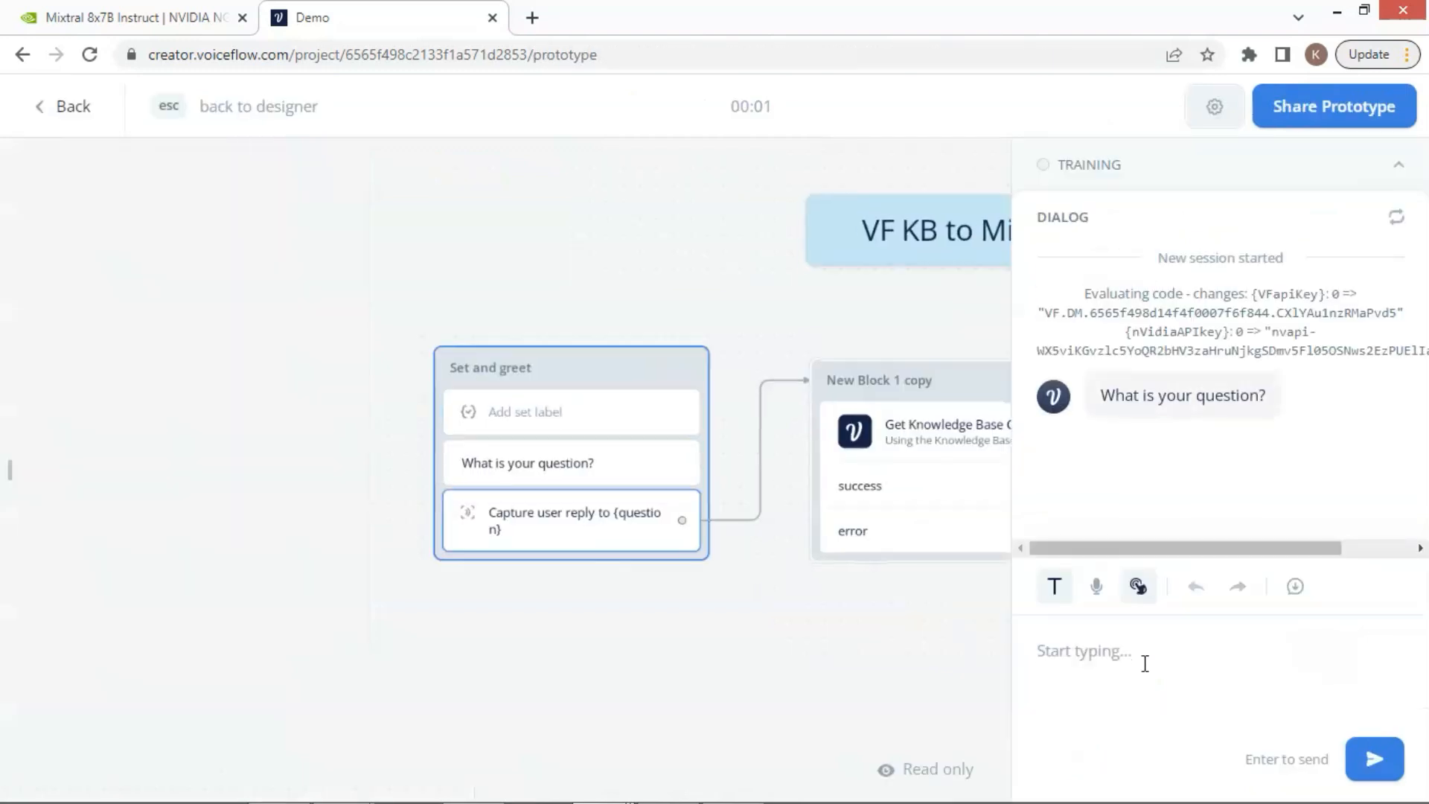
left_click(1145, 663)
type("What classes do you off")
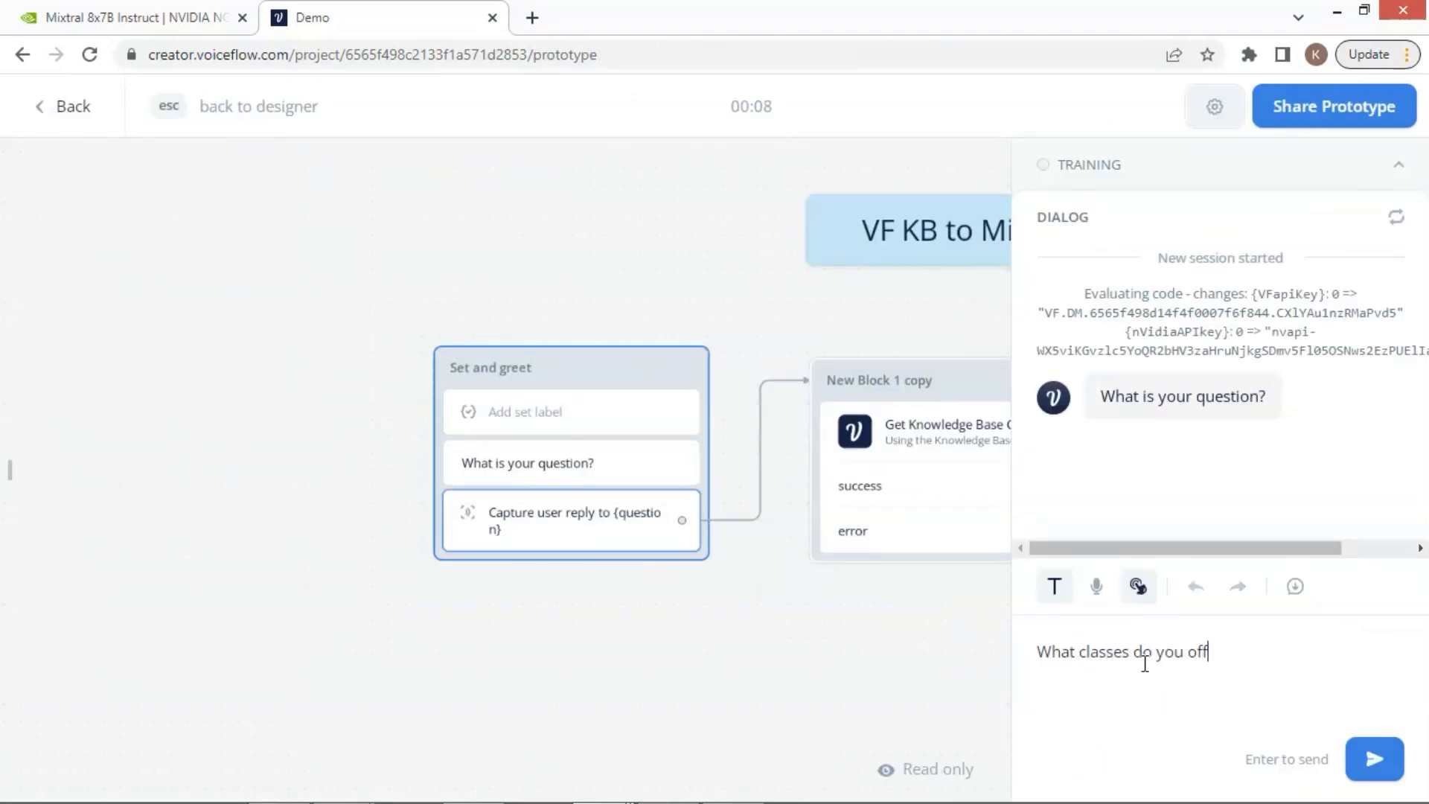
type("er?")
key("Return")
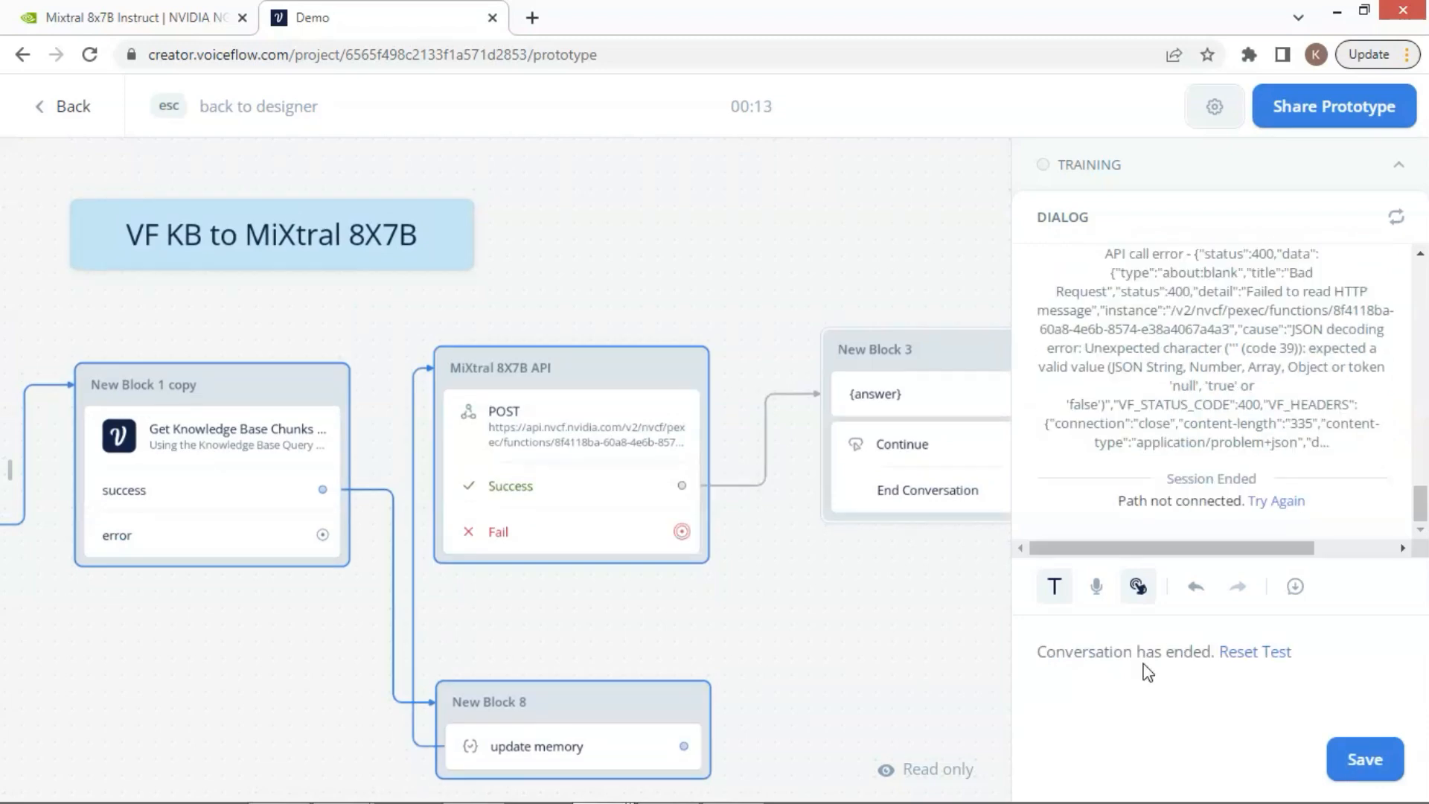
scroll(1139, 372, "up", 2)
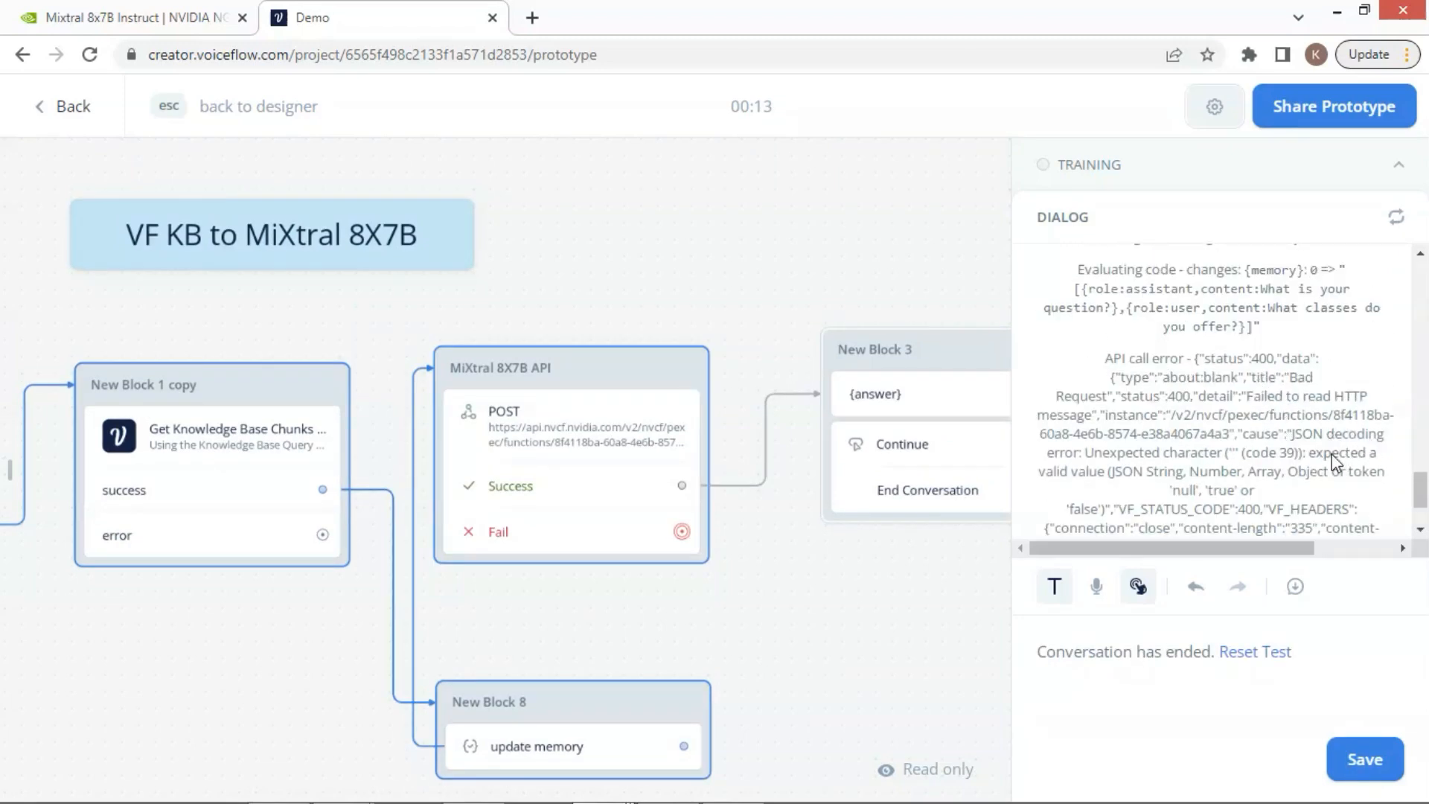
scroll(1316, 472, "down", 2)
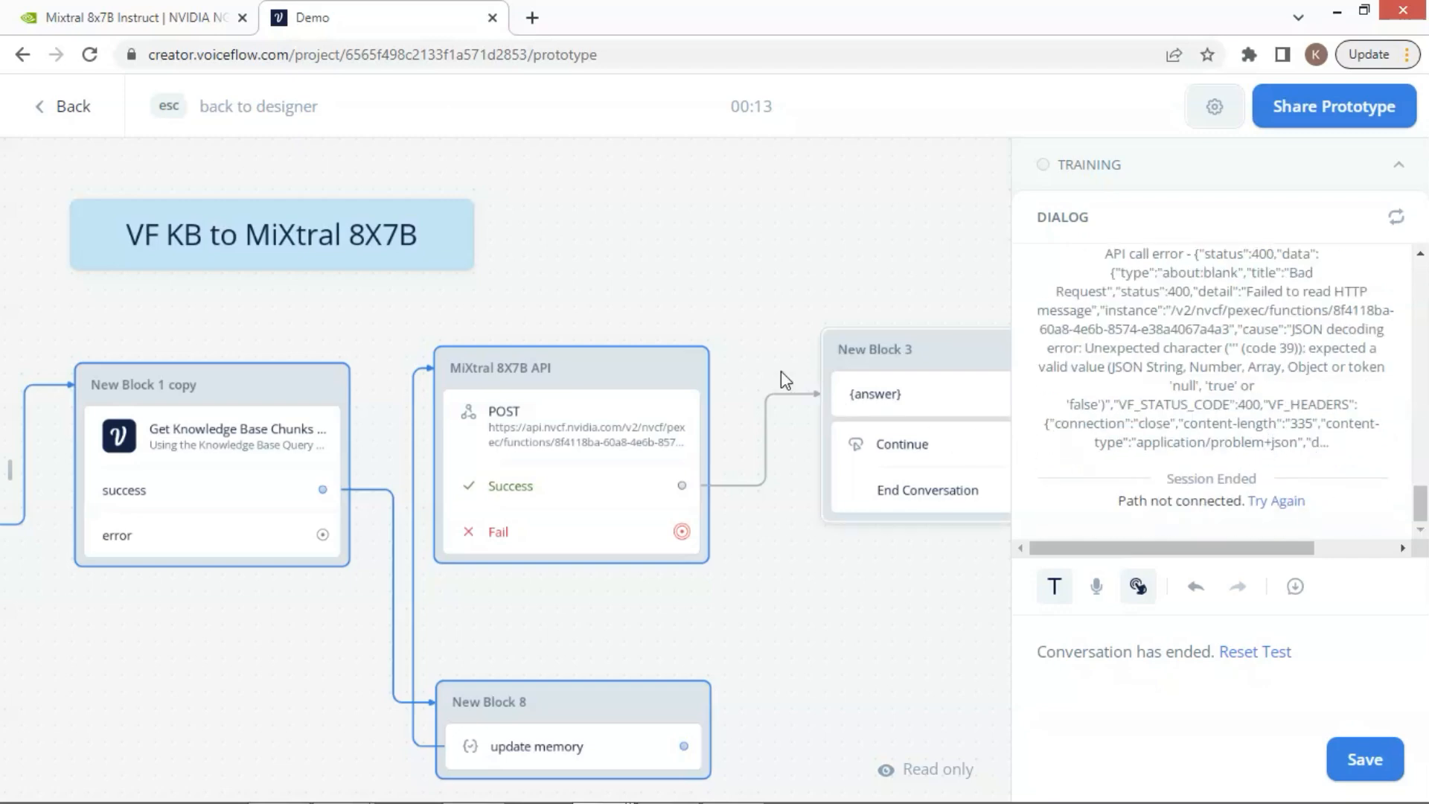
Return to the designer and restore the double quotation marks around the user message content in the API body.
left_click(264, 110)
left_click(1208, 518)
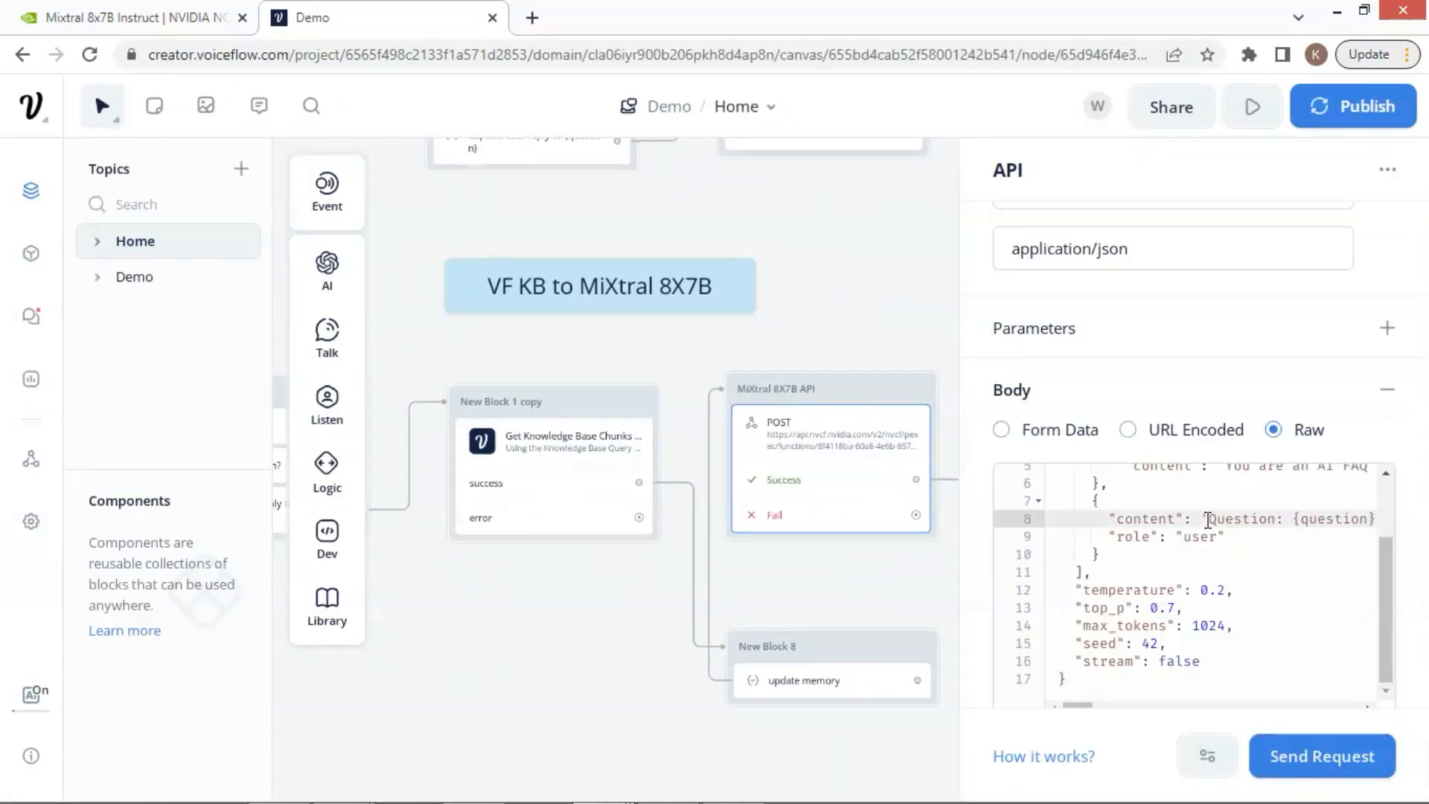
key("End")
Check the chunks function's output variable mapping and add another assignment, applied to {chunks}, in the update memory step.
left_click(570, 456)
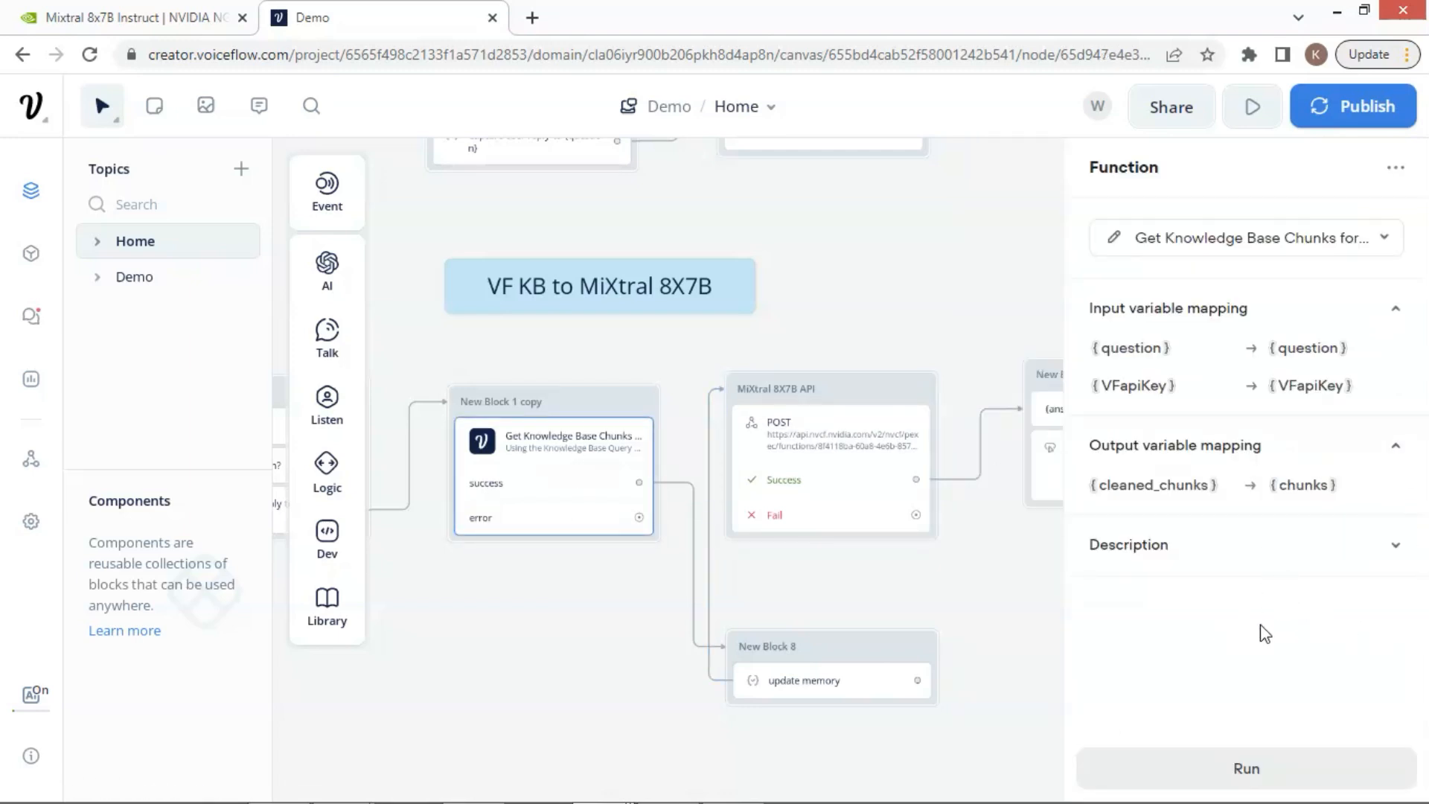
left_click(835, 673)
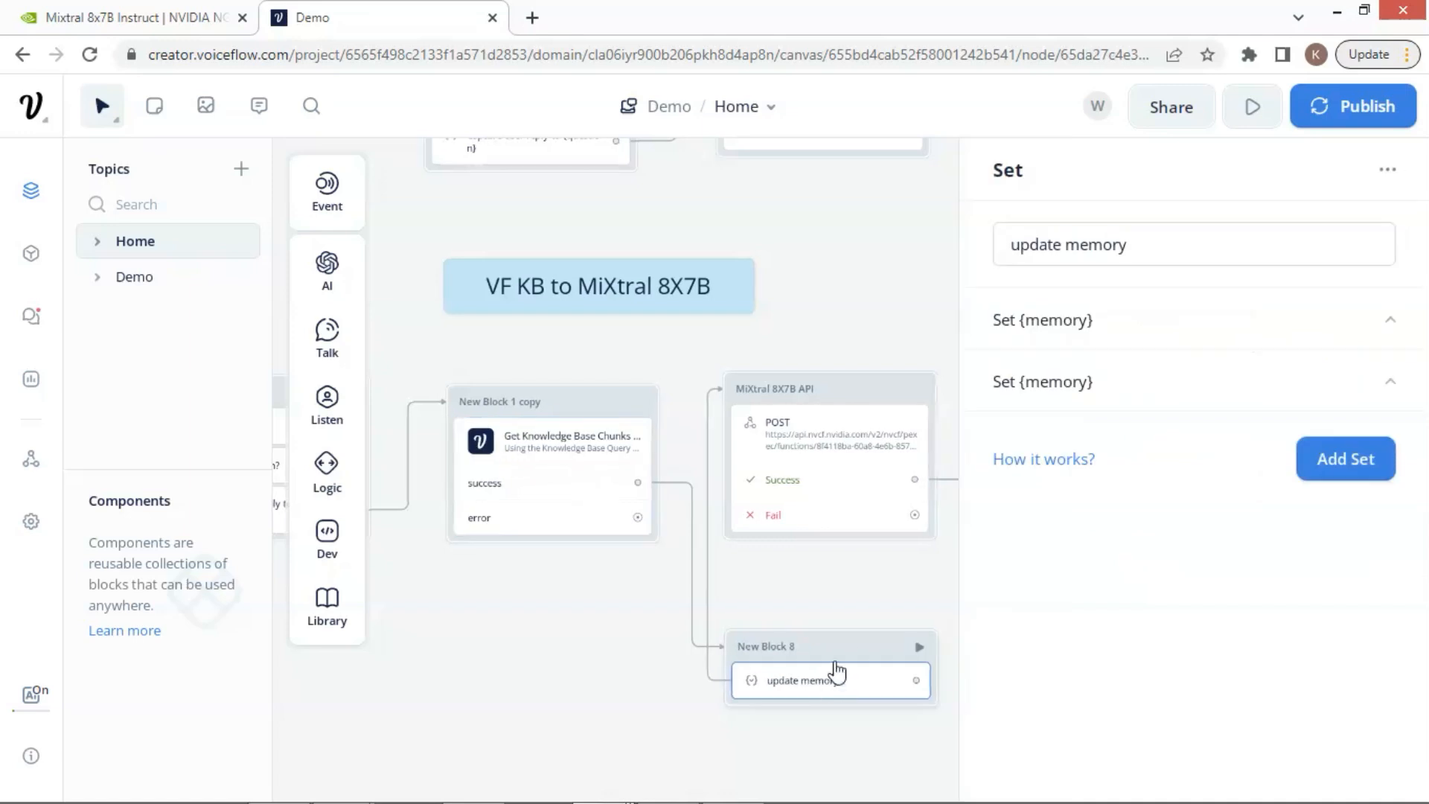
left_click(1391, 382)
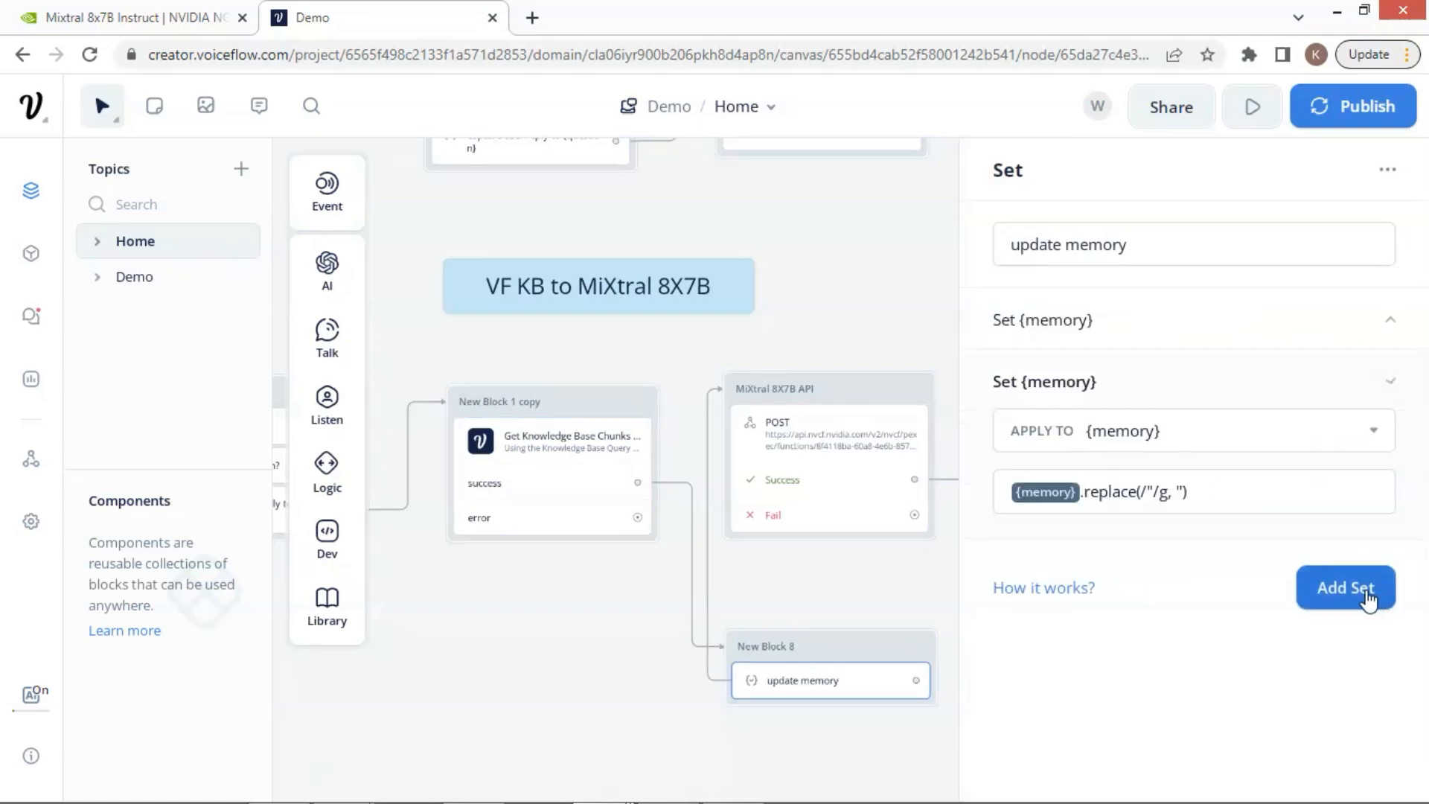
left_click(1368, 598)
left_click(1139, 600)
type("{c")
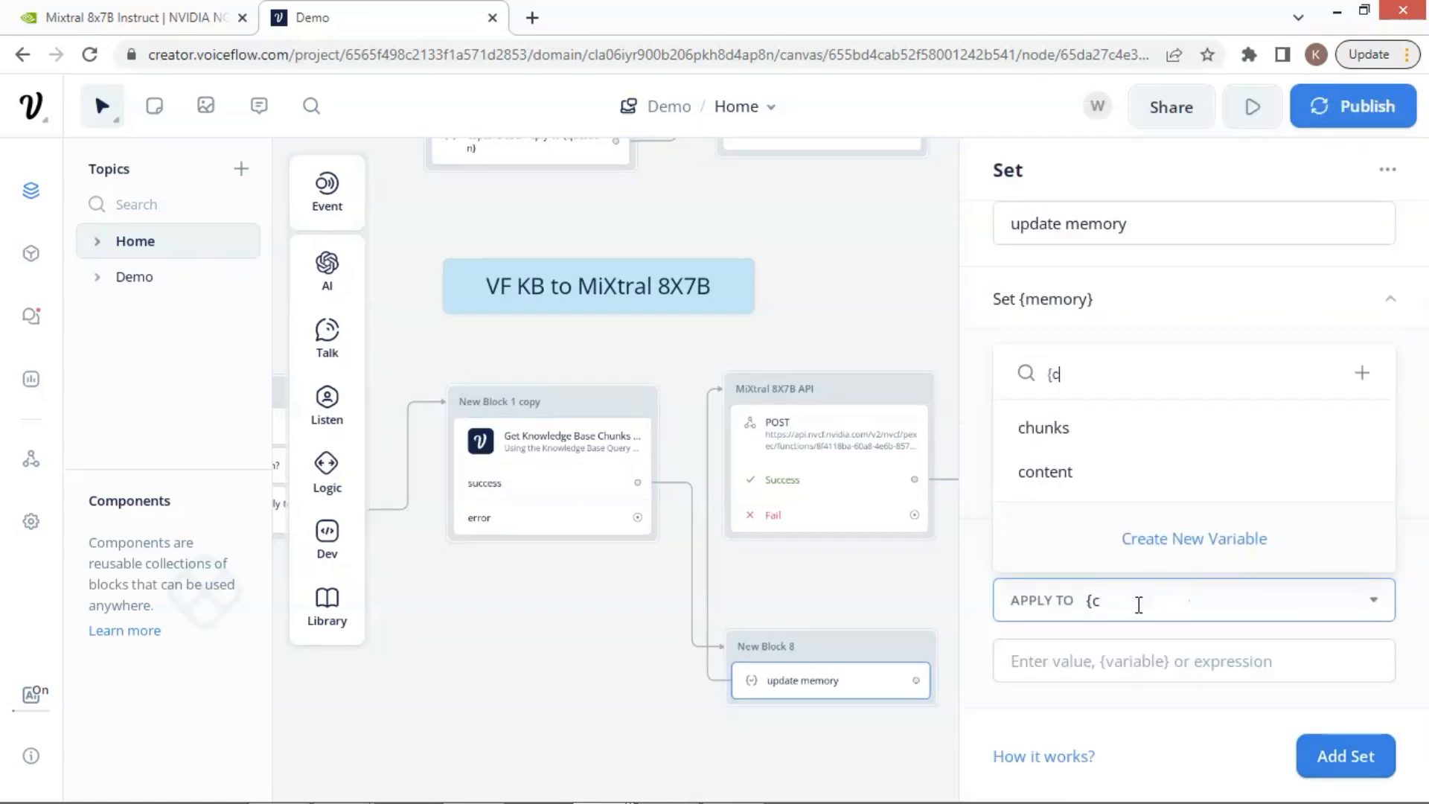
type("hu")
left_click(1043, 488)
Set the {chunks} value to {chunks} followed by the quote-removing .replace expression copied from the {memory} assignment.
left_click_drag(1222, 479, 998, 485)
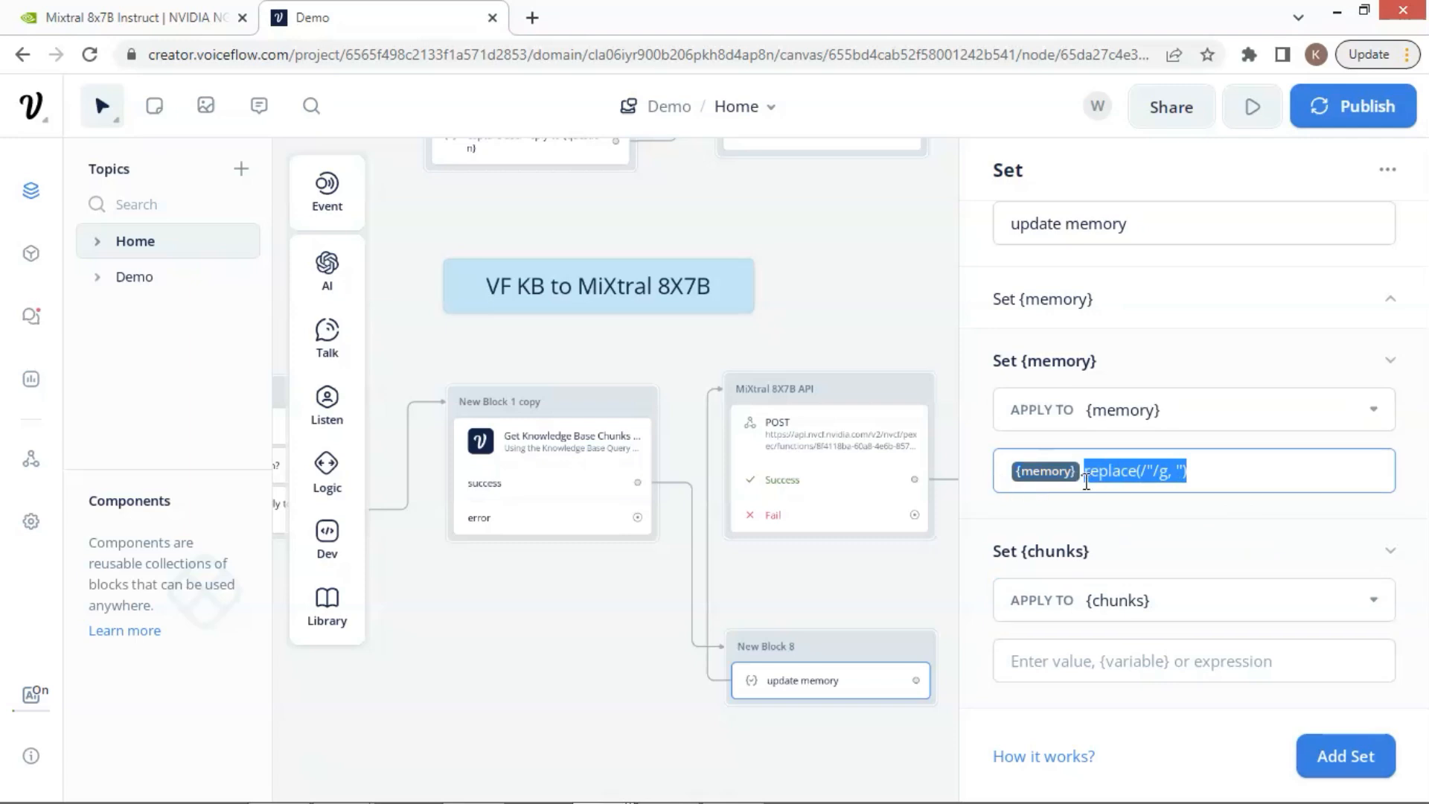
left_click(1111, 663)
type("{ch")
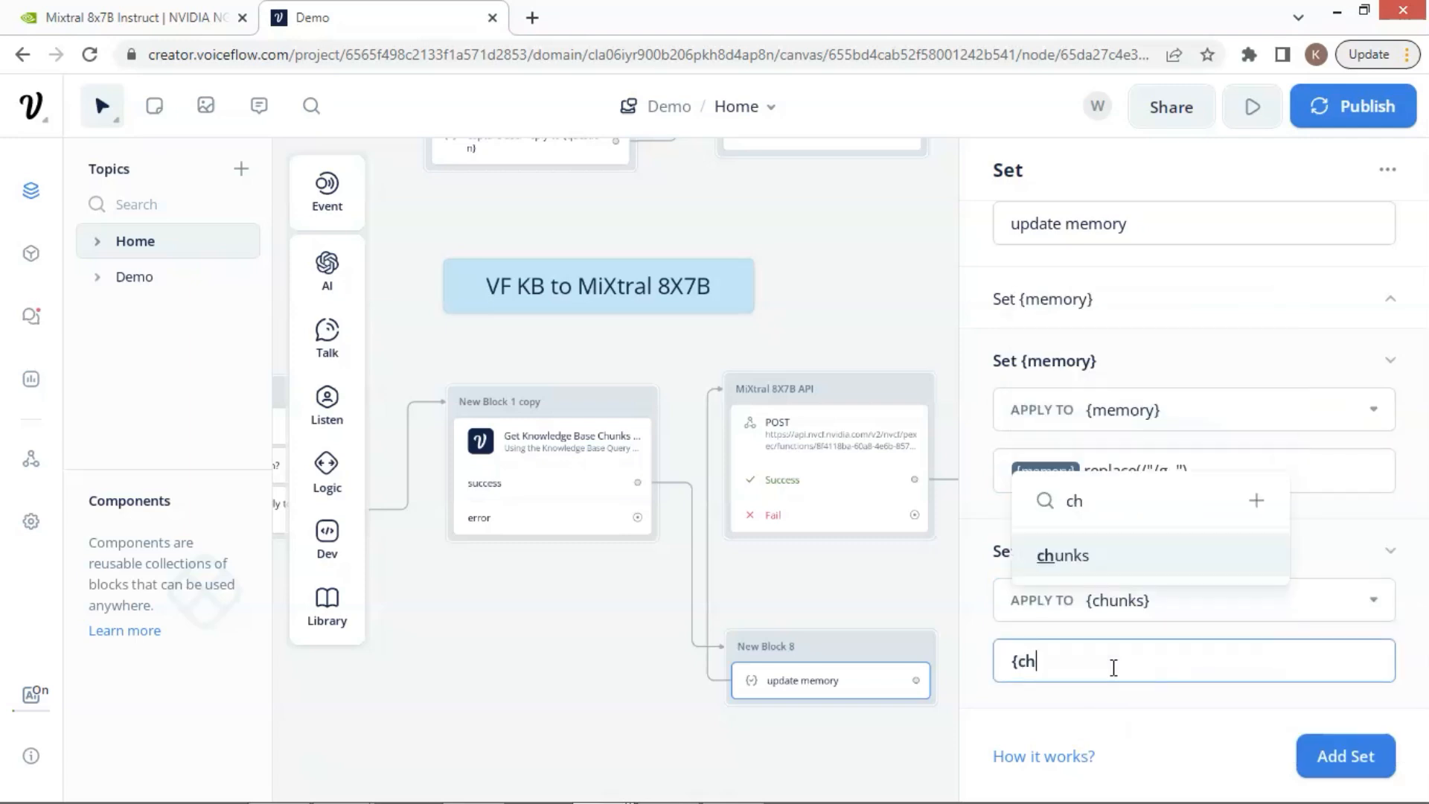
type("u")
key("Return")
right_click(1111, 672)
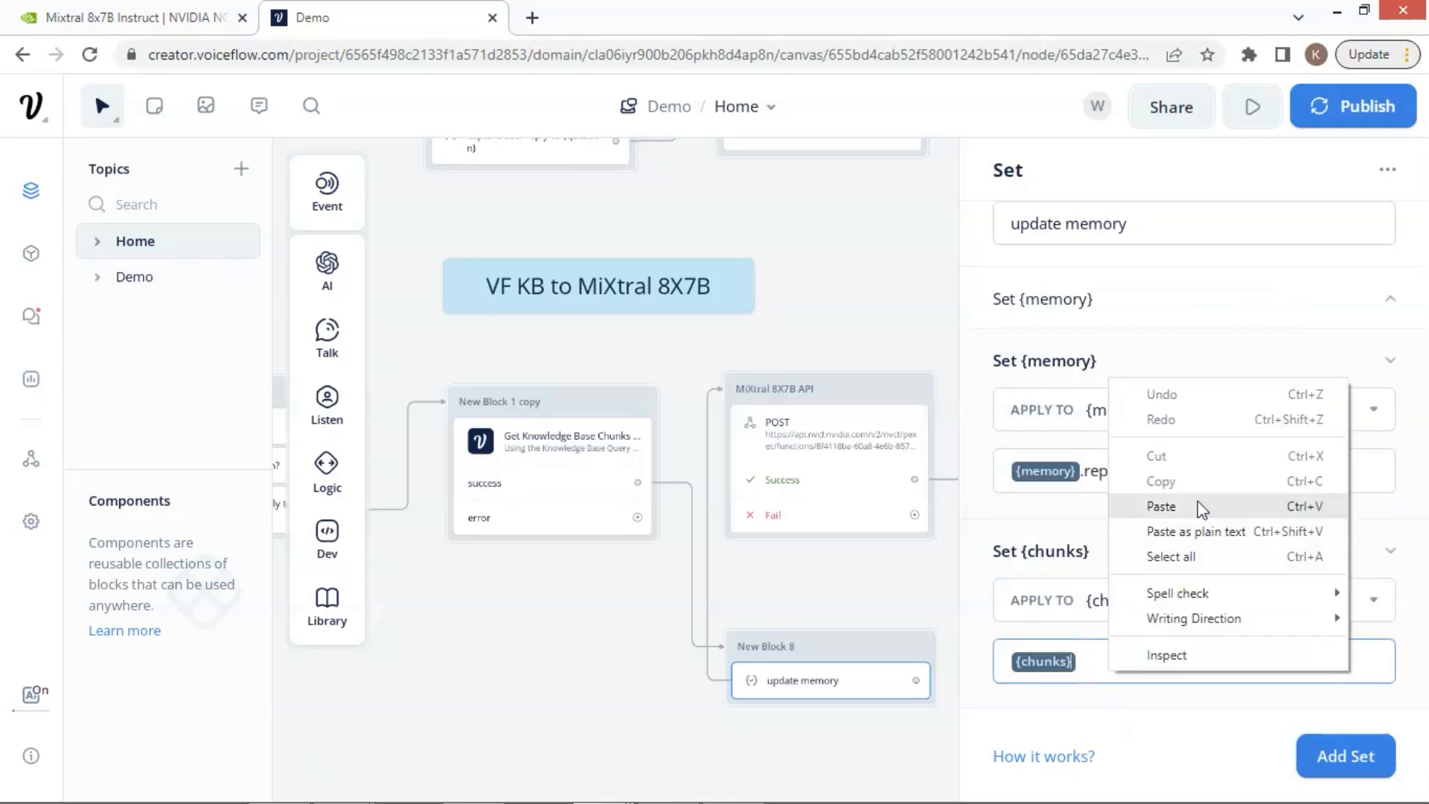
left_click(1198, 501)
Comment out the cleanedChunks.replace line under "remove " for Mistral" in the Get Knowledge Base Chunks for Mistral function.
left_click(26, 254)
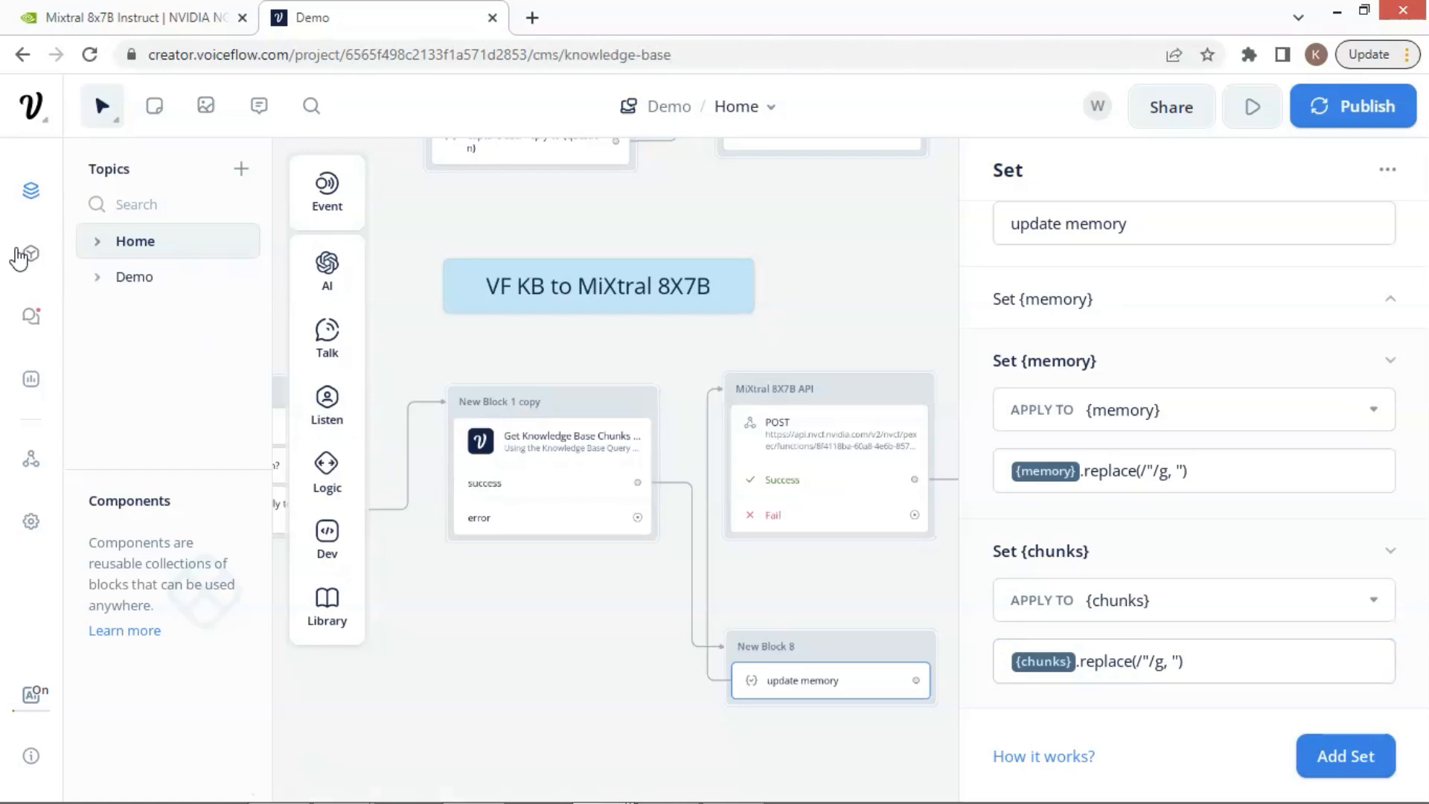
left_click(170, 365)
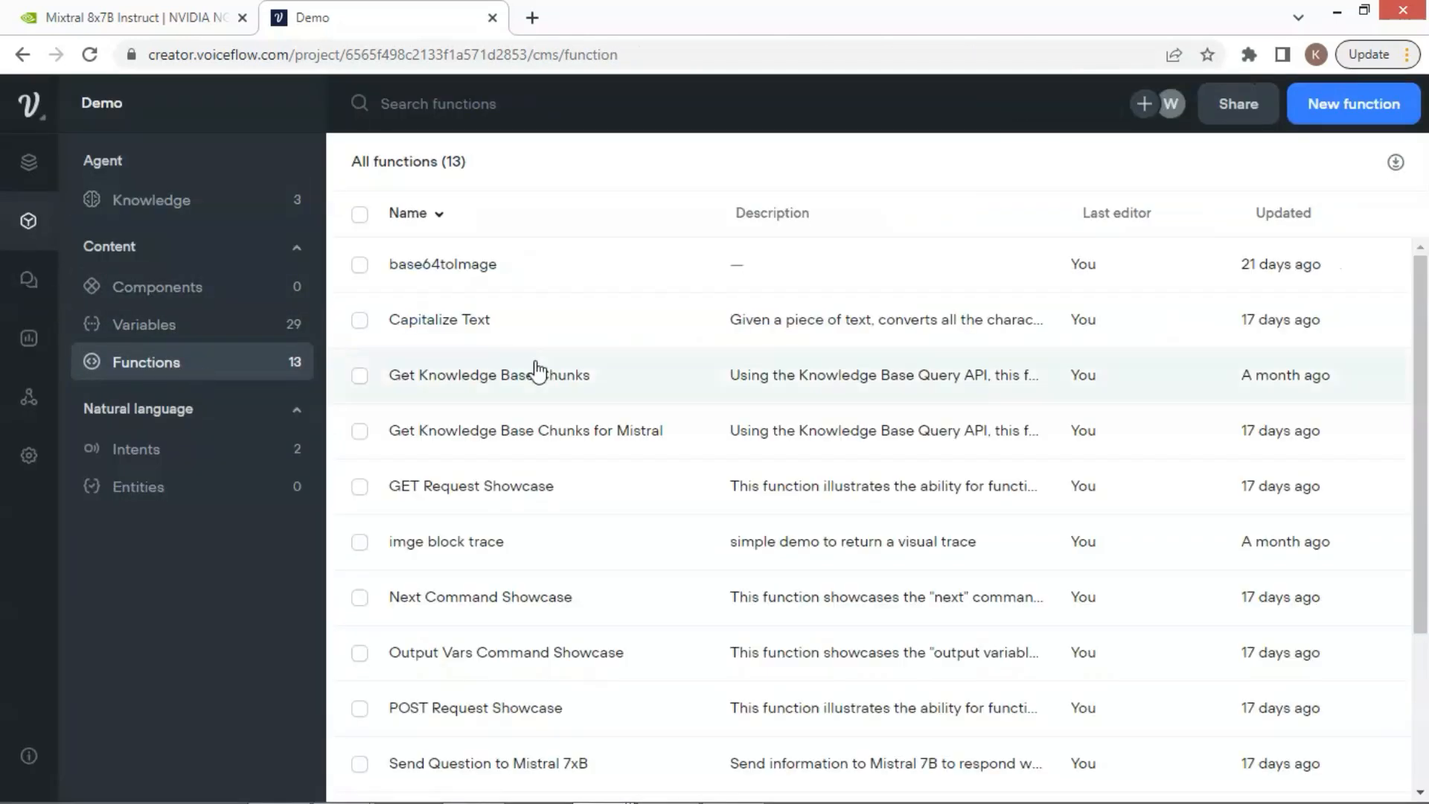
left_click(600, 449)
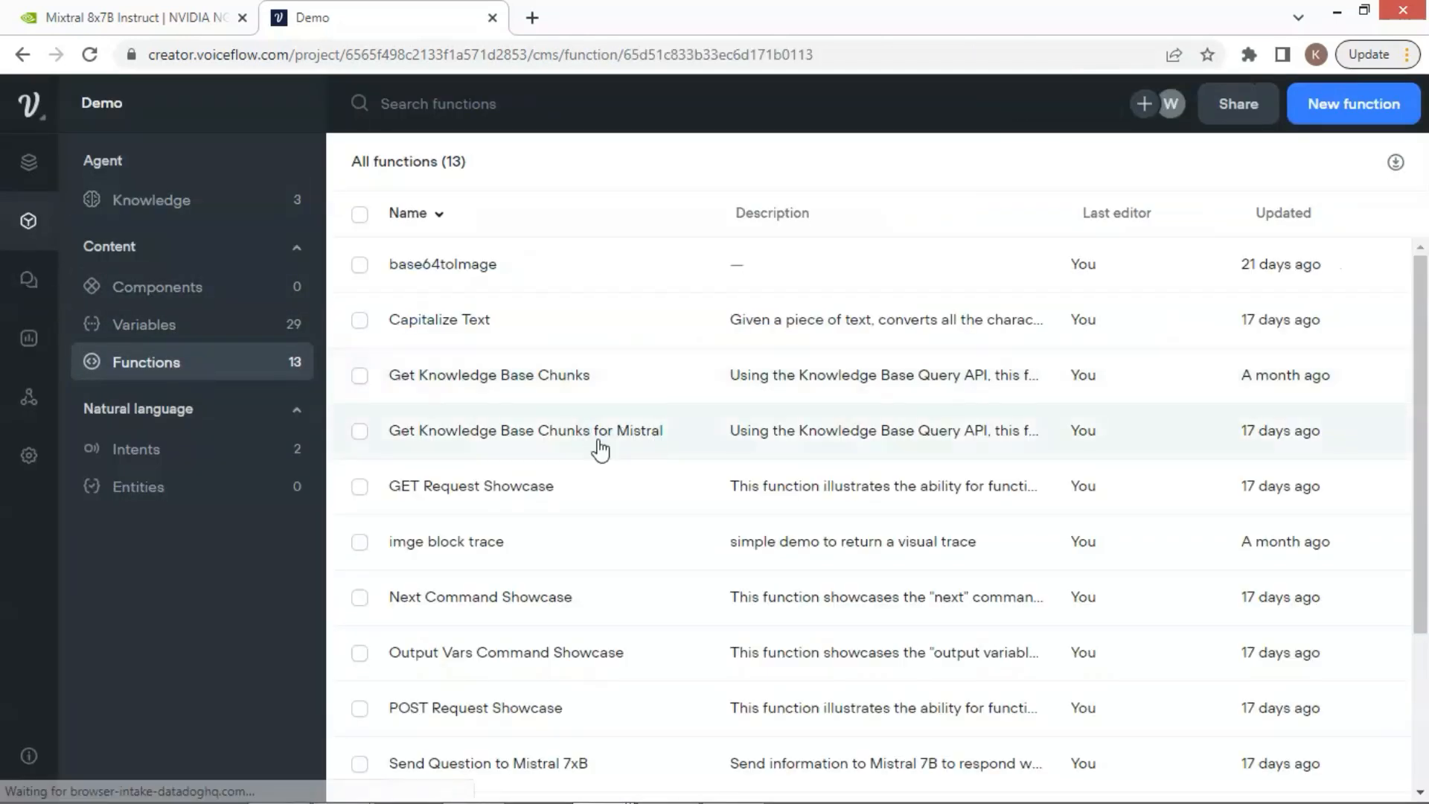
scroll(606, 510, "down", 10)
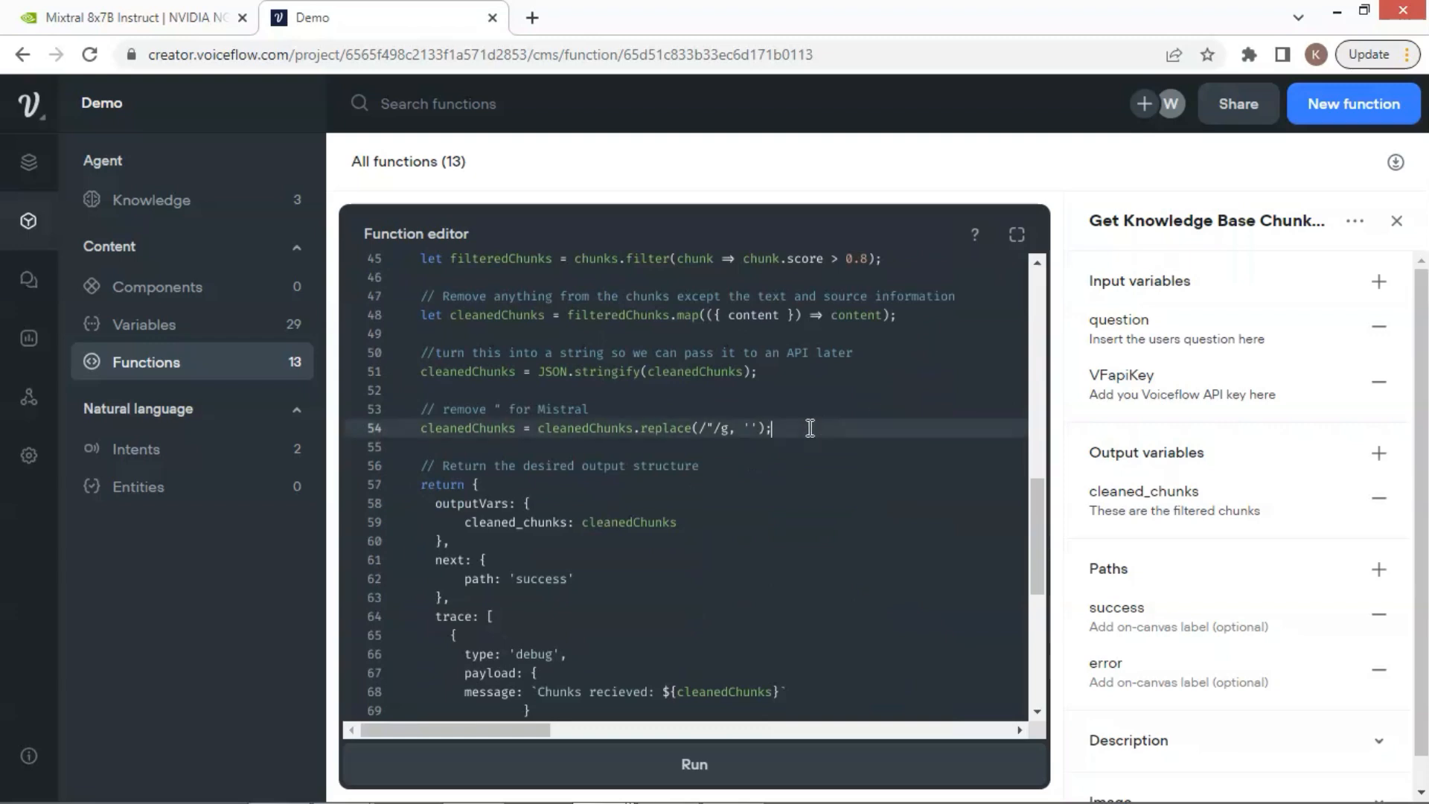
left_click_drag(807, 428, 427, 428)
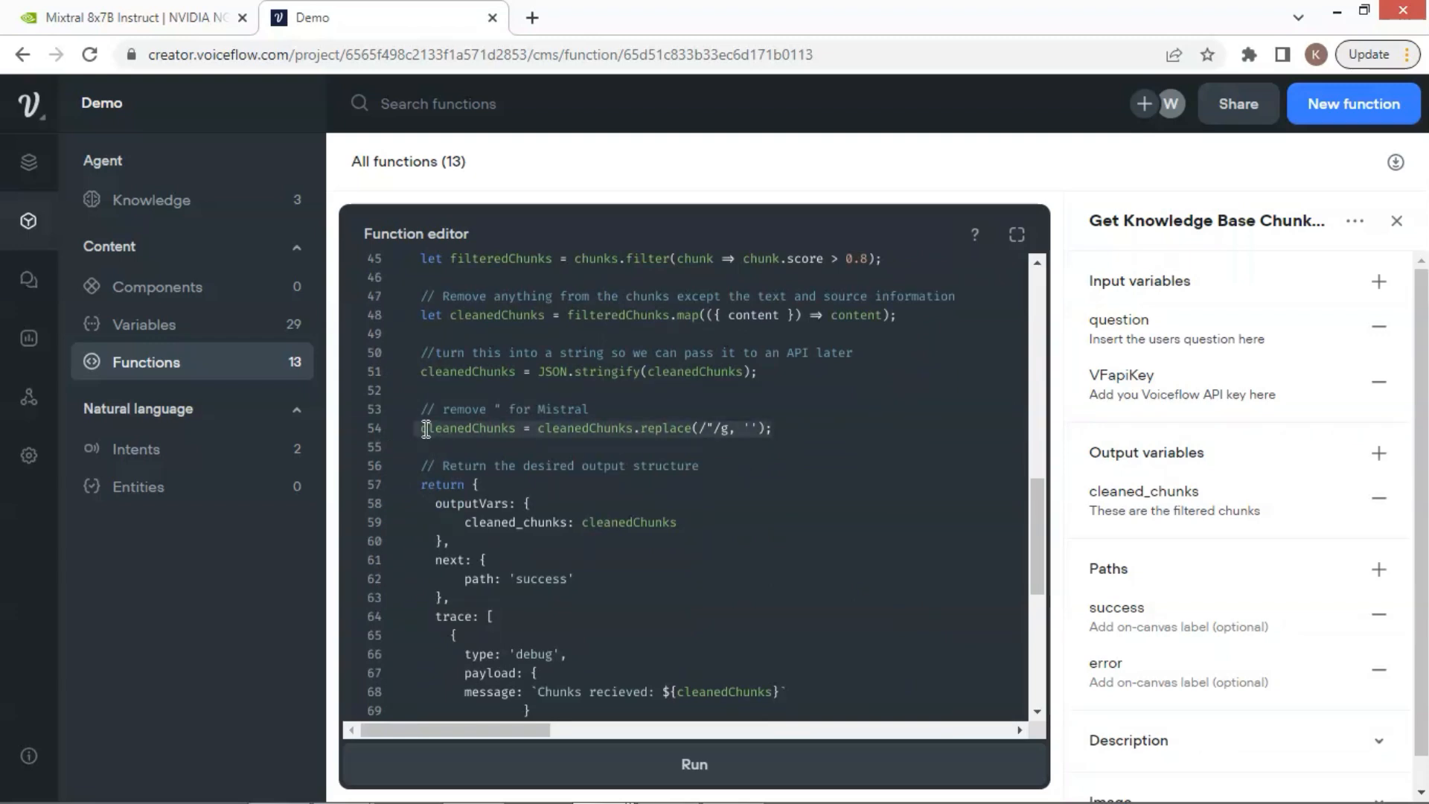
key("ctrl+slash")
scroll(751, 438, "up", 1)
left_click(193, 363)
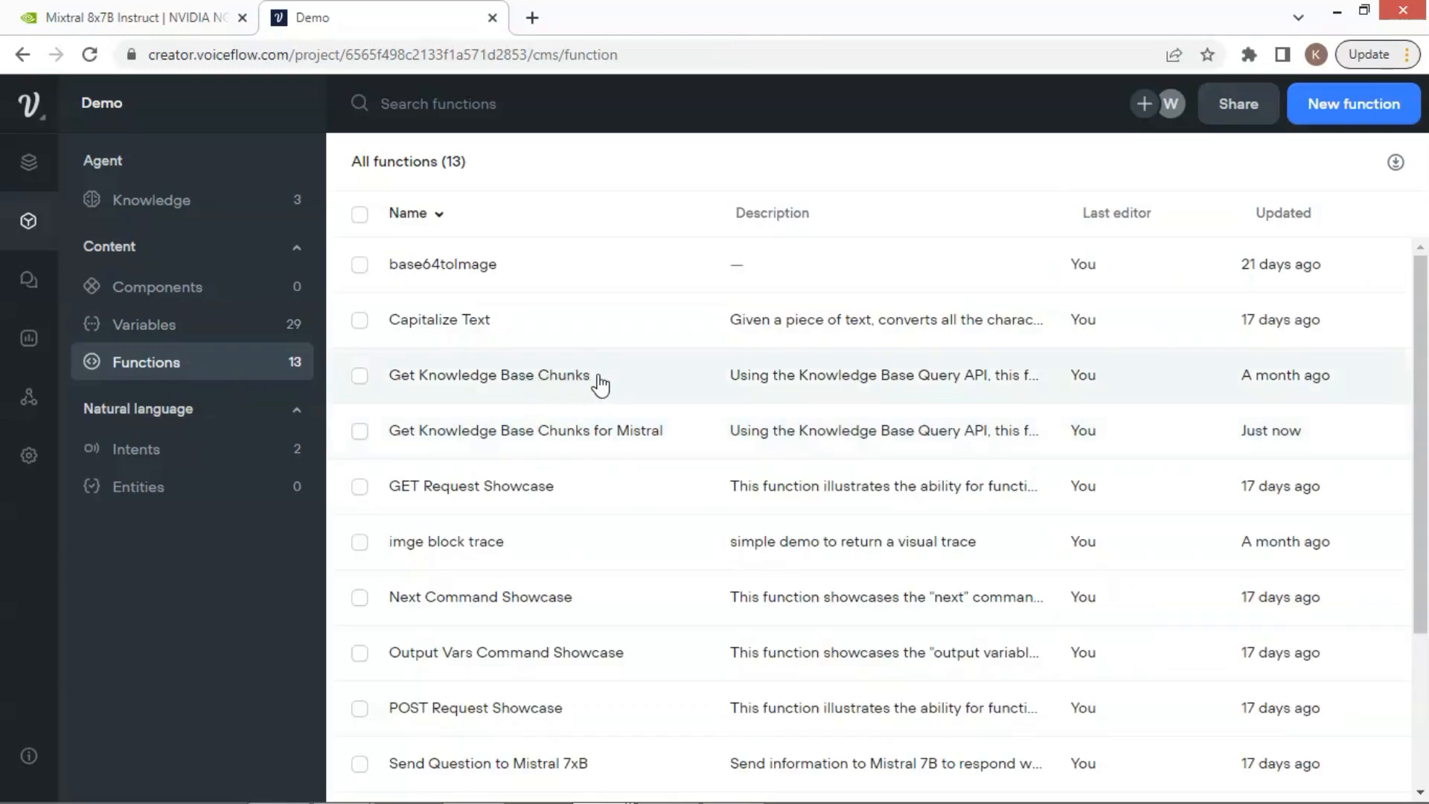
Retest the knowledge base flow from Set and greet with "What classes do you offer?", read the answer and end the conversation.
type("Can")
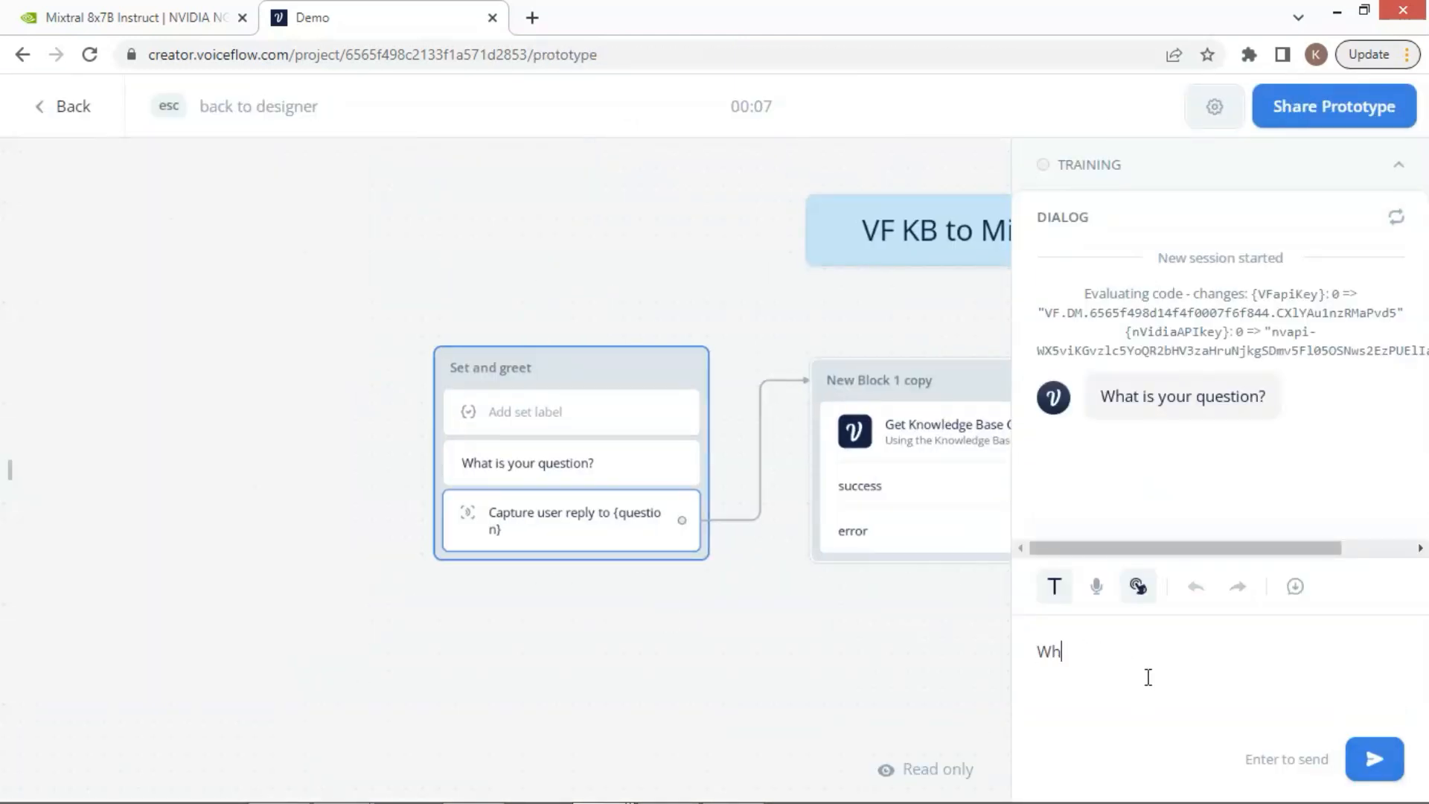
type("er?")
key("Return")
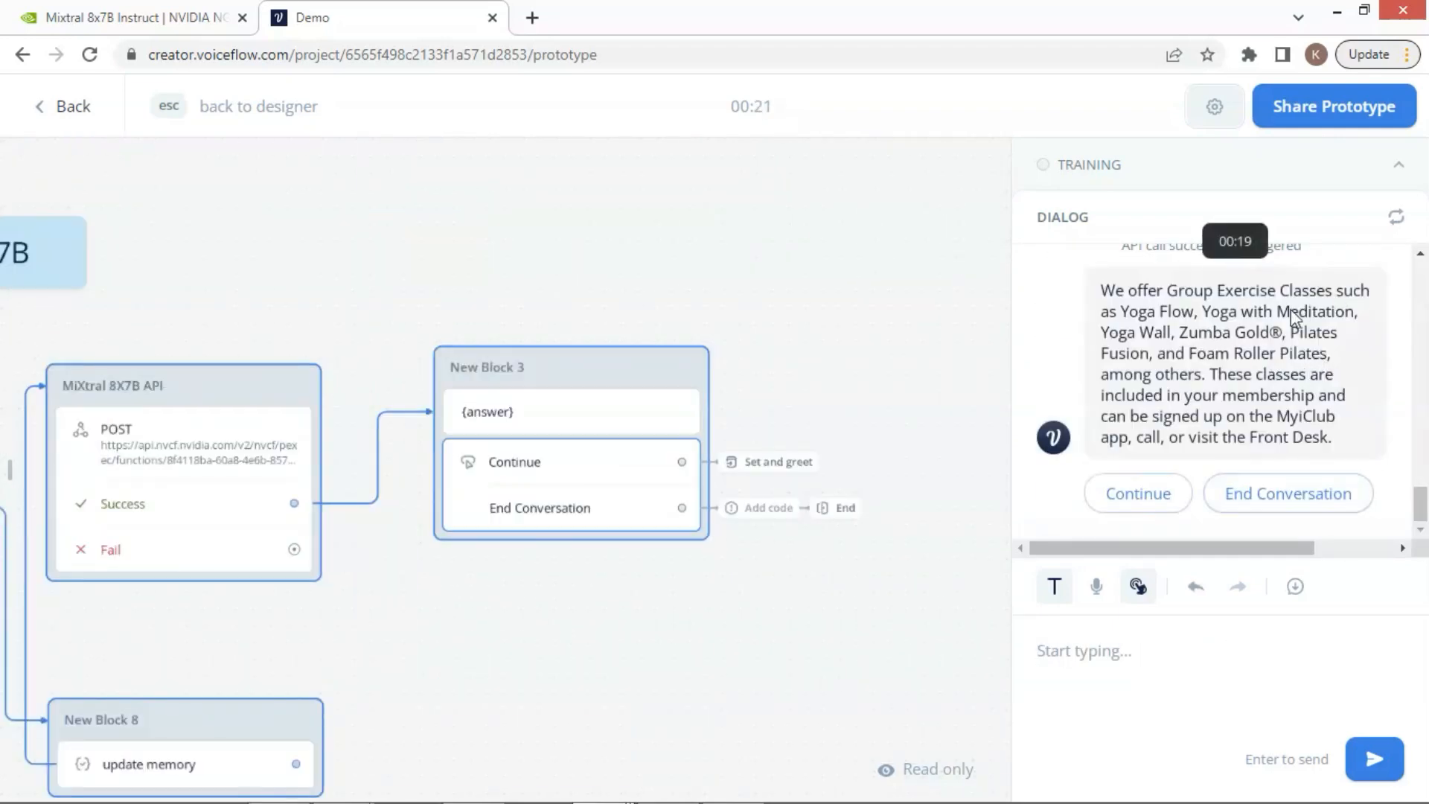
left_click(1288, 494)
Return to the designer and review the assignments in the update memory step.
left_click(73, 107)
left_click_drag(1113, 623, 1060, 590)
left_click(893, 623)
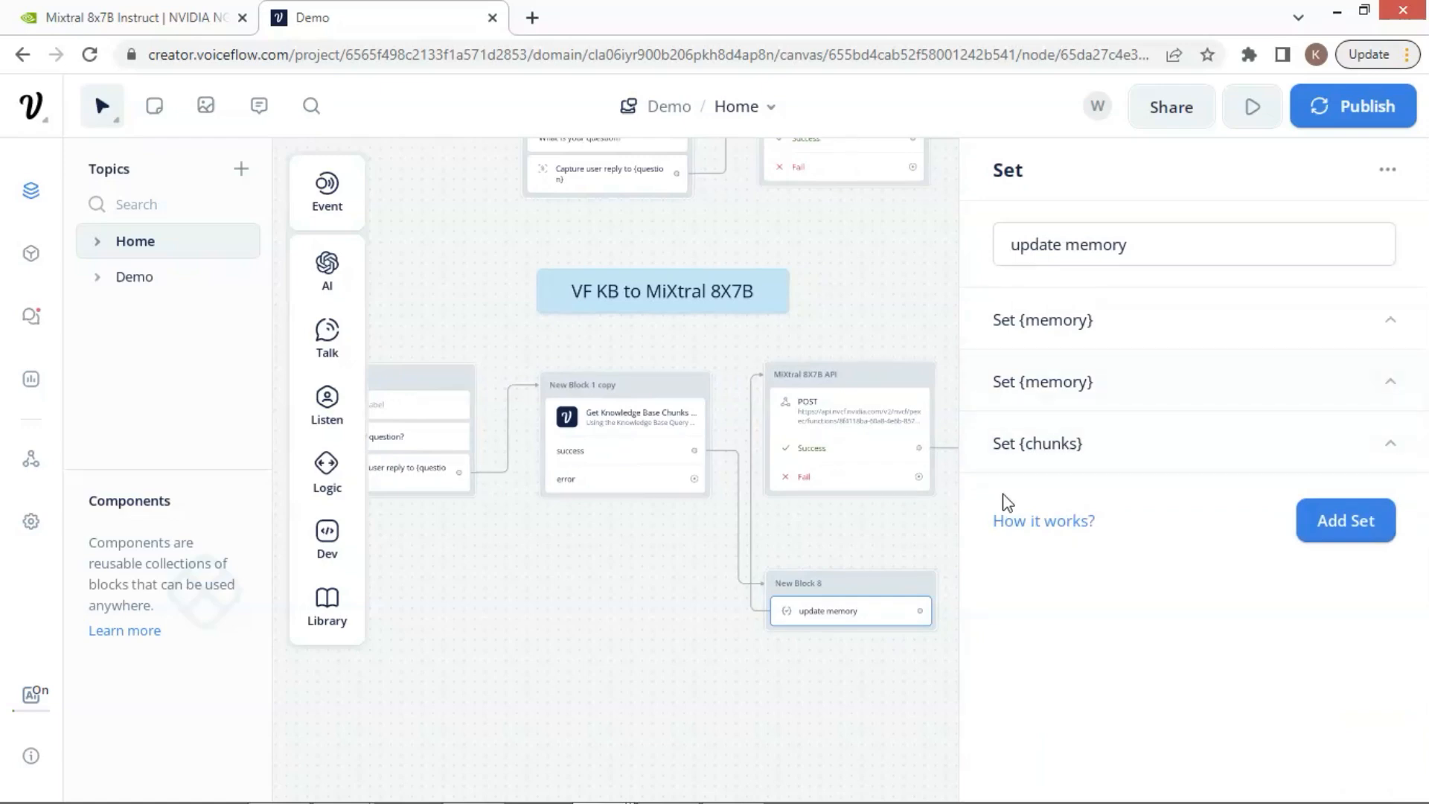
scroll(893, 632, "down", 2)
Cut the sentence beginning "Use the following conversation" from the system message in the knowledge base flow's MiXtral 8X7B API body.
left_click(878, 462)
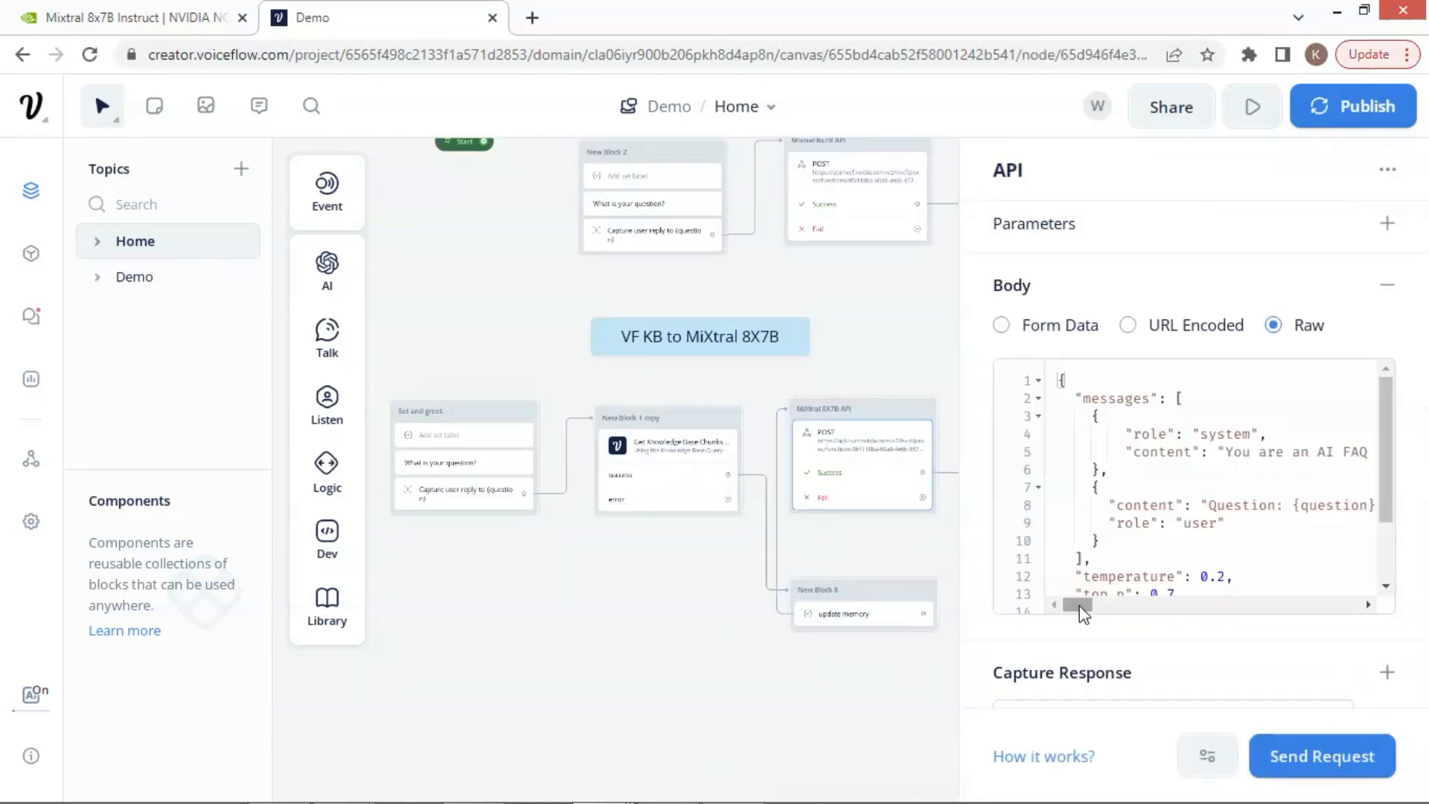
left_click_drag(1078, 606, 1114, 607)
left_click(1273, 452)
left_click(1137, 450, "shift")
right_click(1171, 454)
left_click(968, 470)
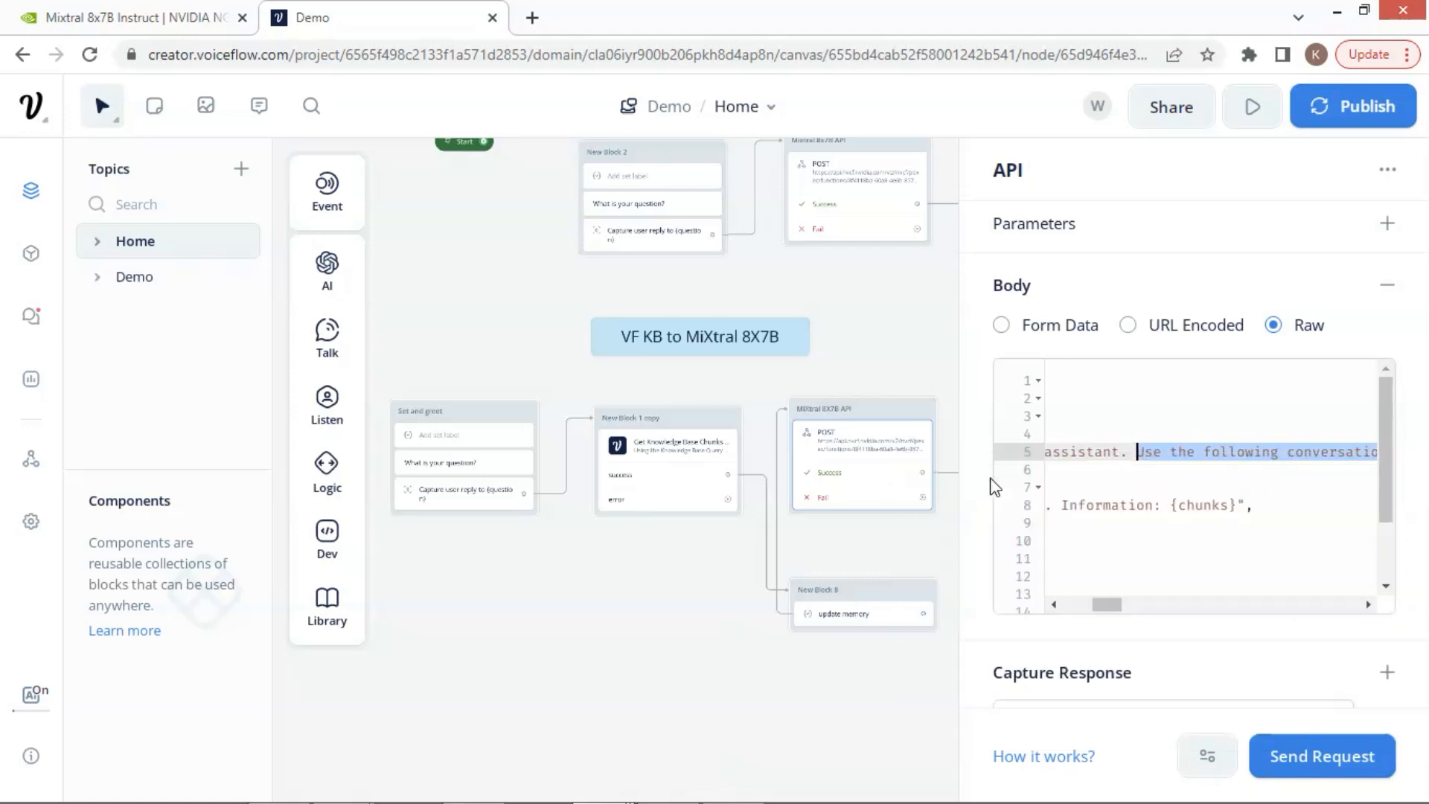
Paste the conversation sentence into the user message before "Information: {chunks}" and change its variable to {vf_memory}.
left_click(1170, 506)
right_click(1171, 508)
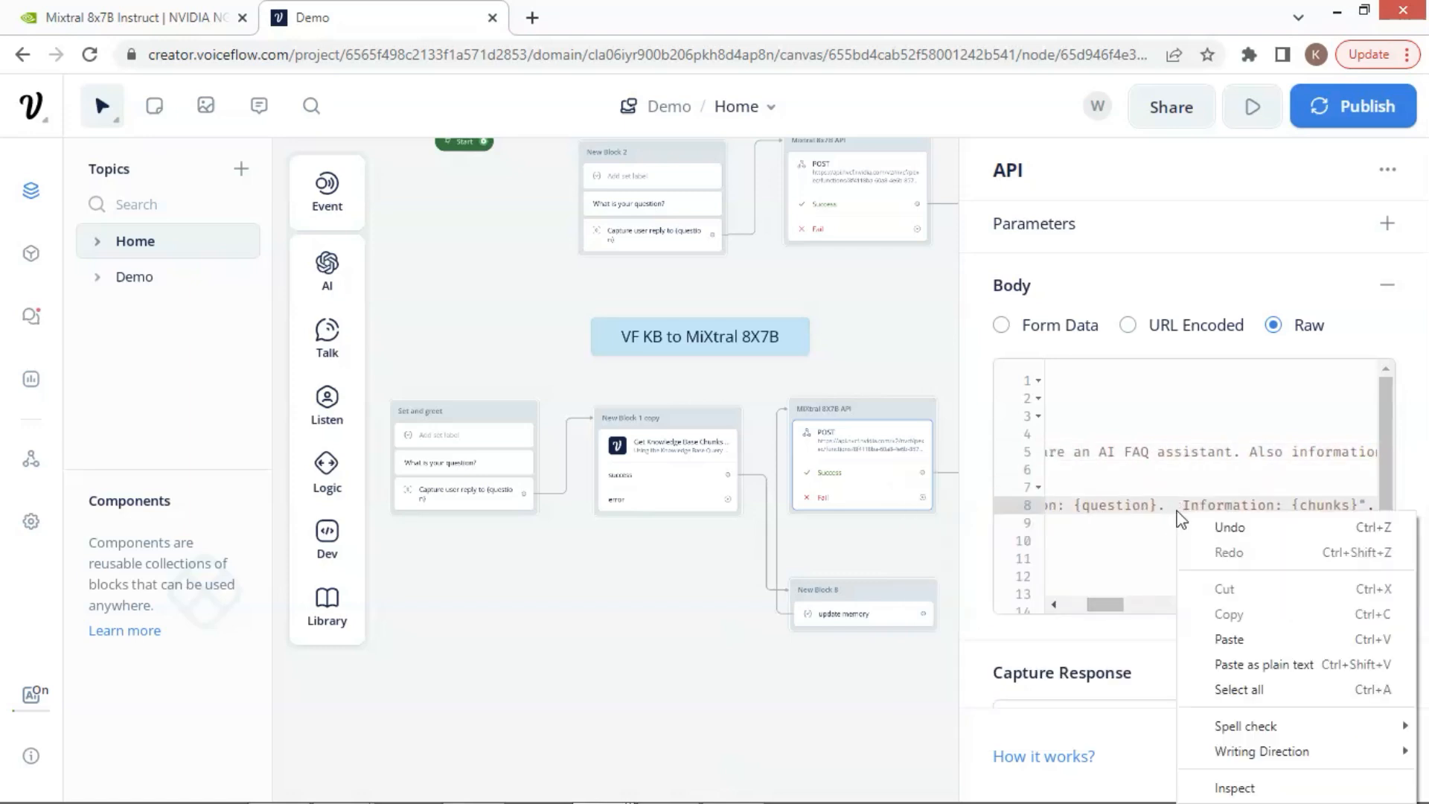
left_click(1229, 638)
mouse_move(1171, 613)
left_mouse_down()
mouse_move(1107, 616)
mouse_move(1201, 612)
mouse_move(1171, 613)
left_mouse_up()
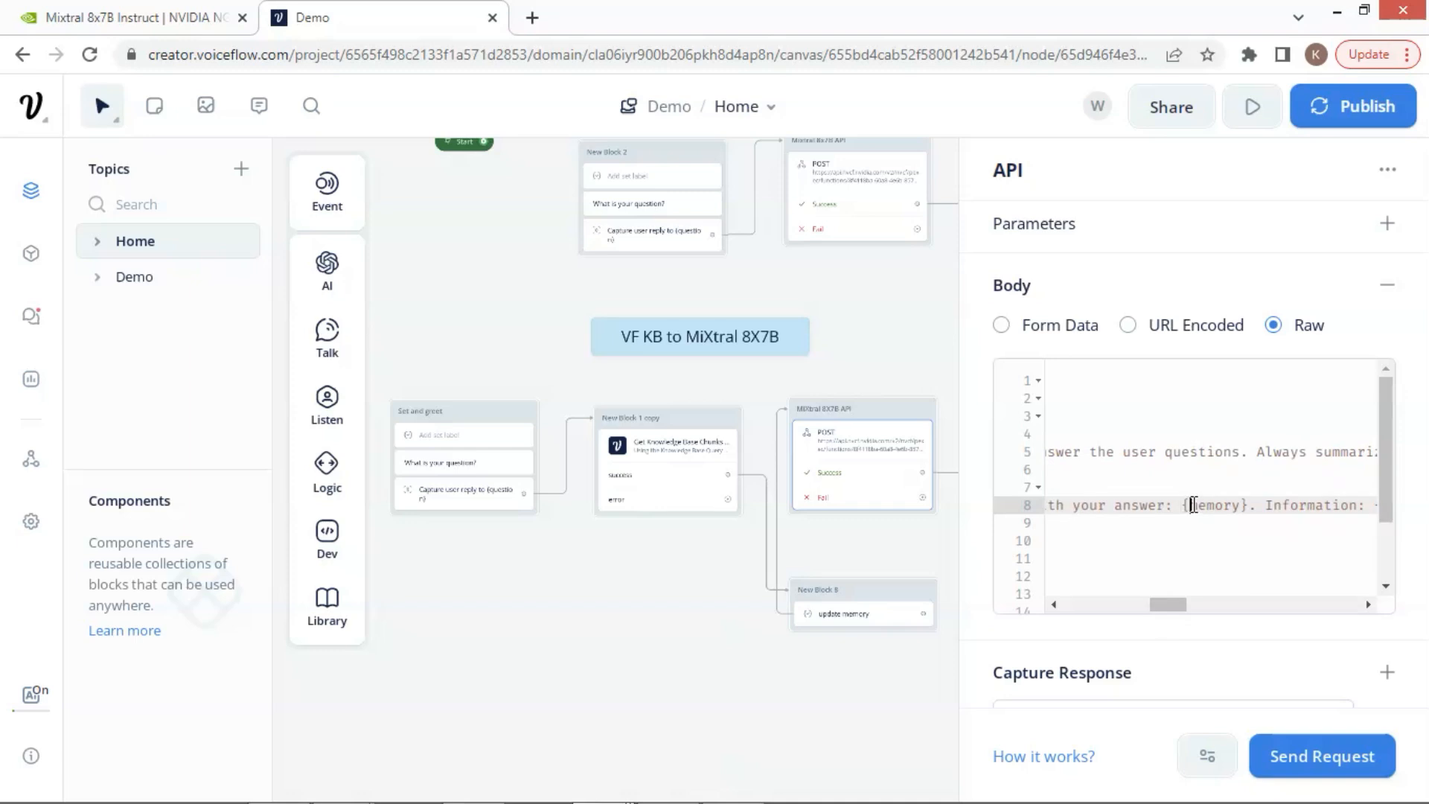
type("vf_")
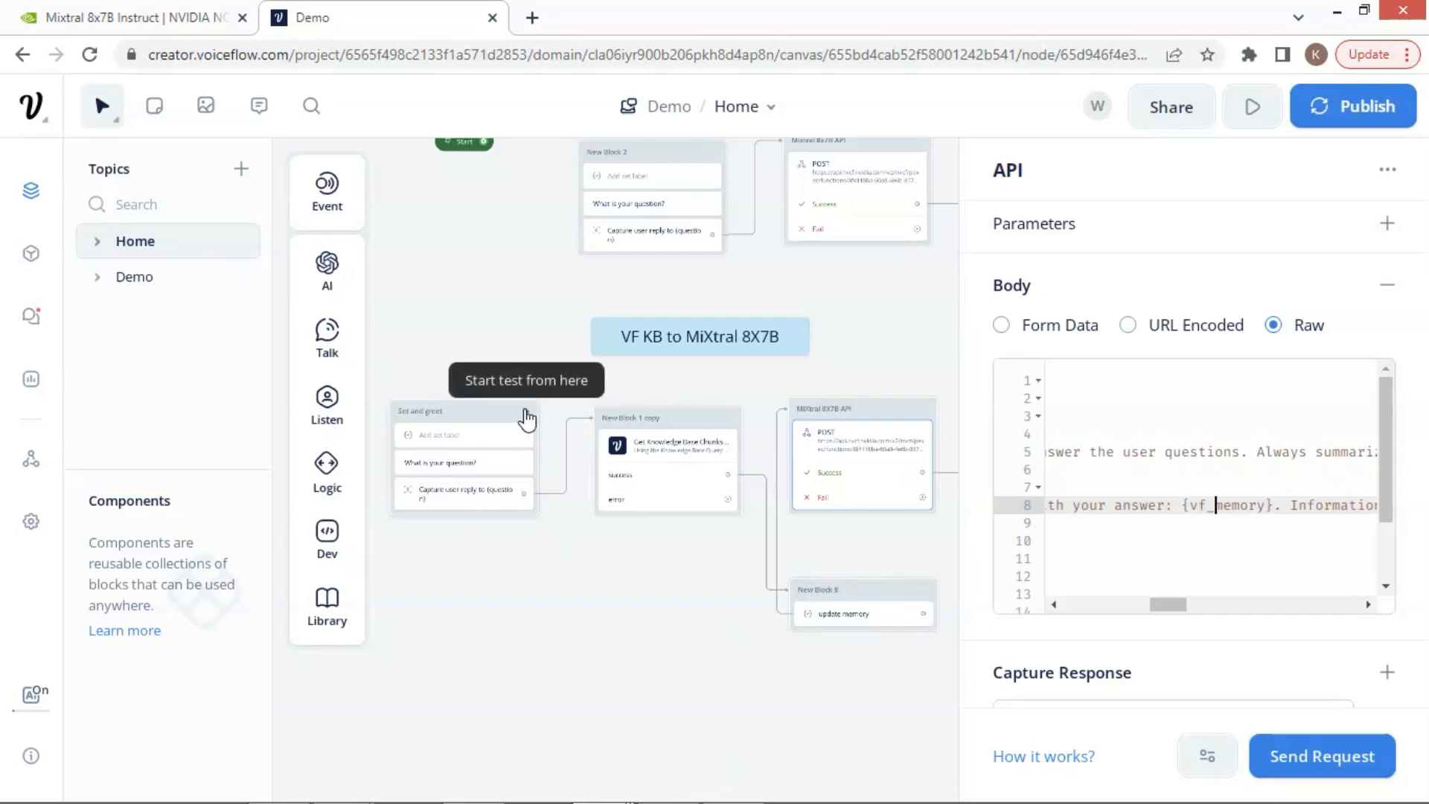
Test the knowledge base flow from Set and greet by asking which classes to avoid with back pain, check the response and return to the designer.
left_click(546, 460)
type("I h")
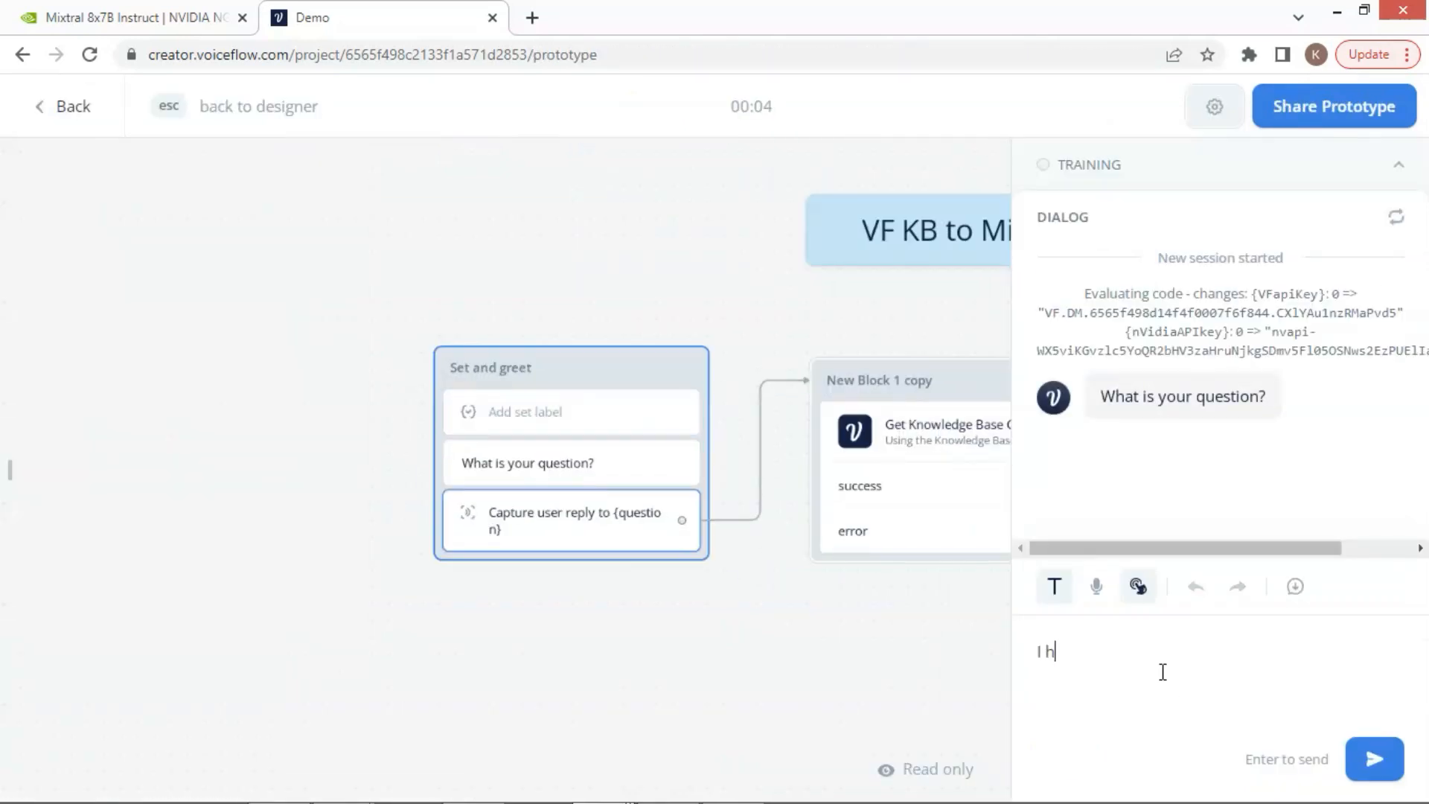
type("ave back pain. What classes shoi")
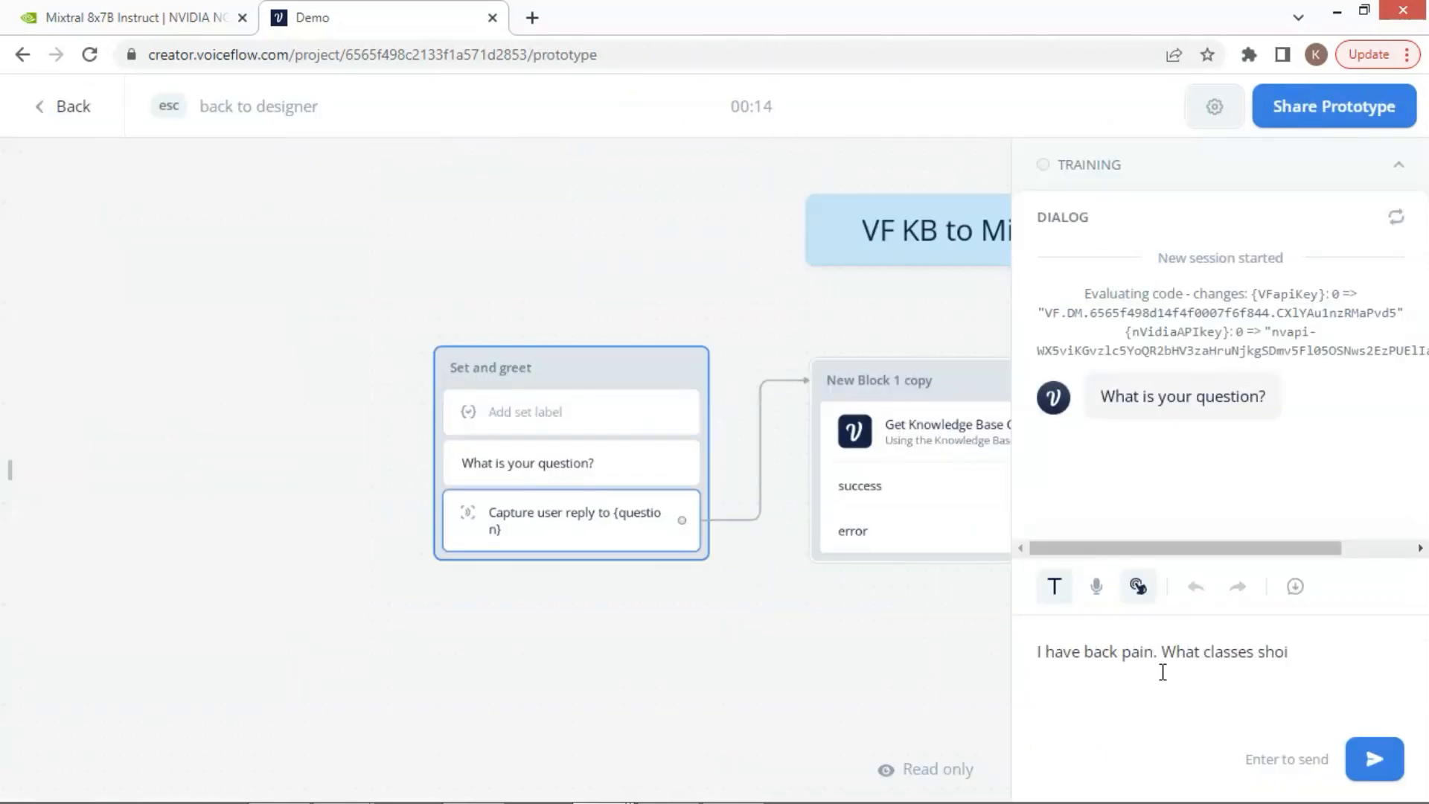
type("ld I avoid?")
key("Return")
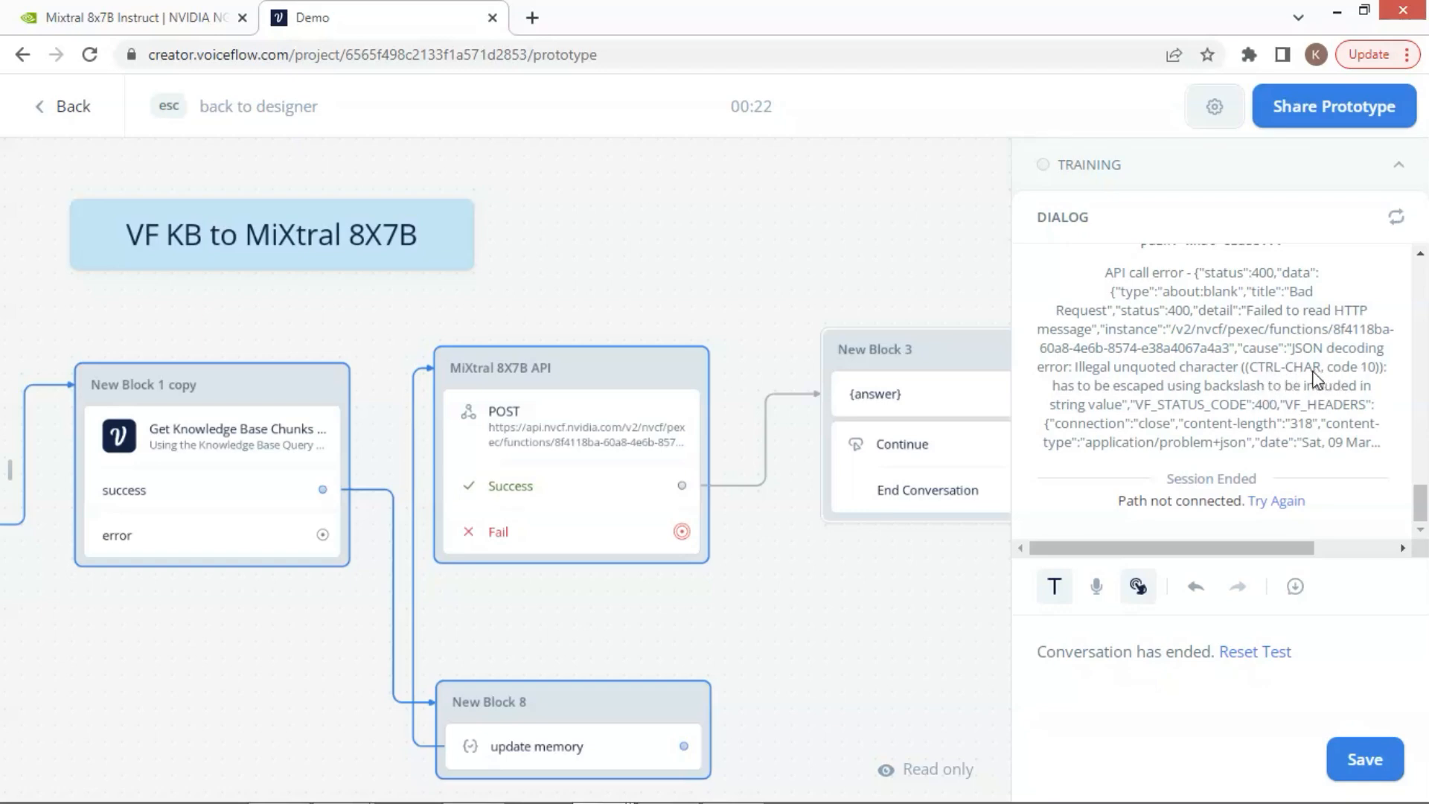
key("Escape")
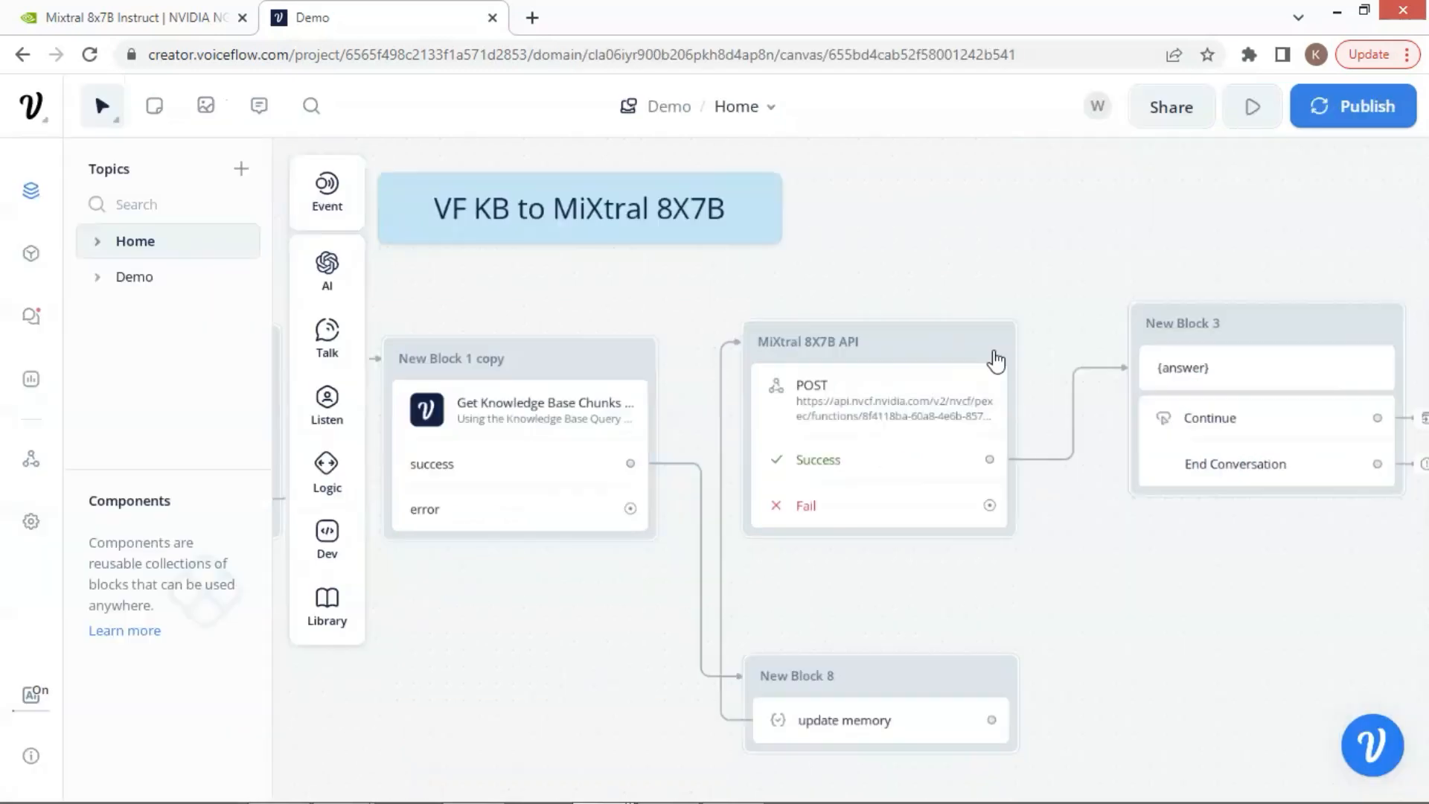
Add an assignment to the update memory step setting {vf_memory} to {vf_memory}.replace(/[\u0000-\u001F\u007F-\u009F]/g, "").
left_click(940, 588)
left_click(1391, 445)
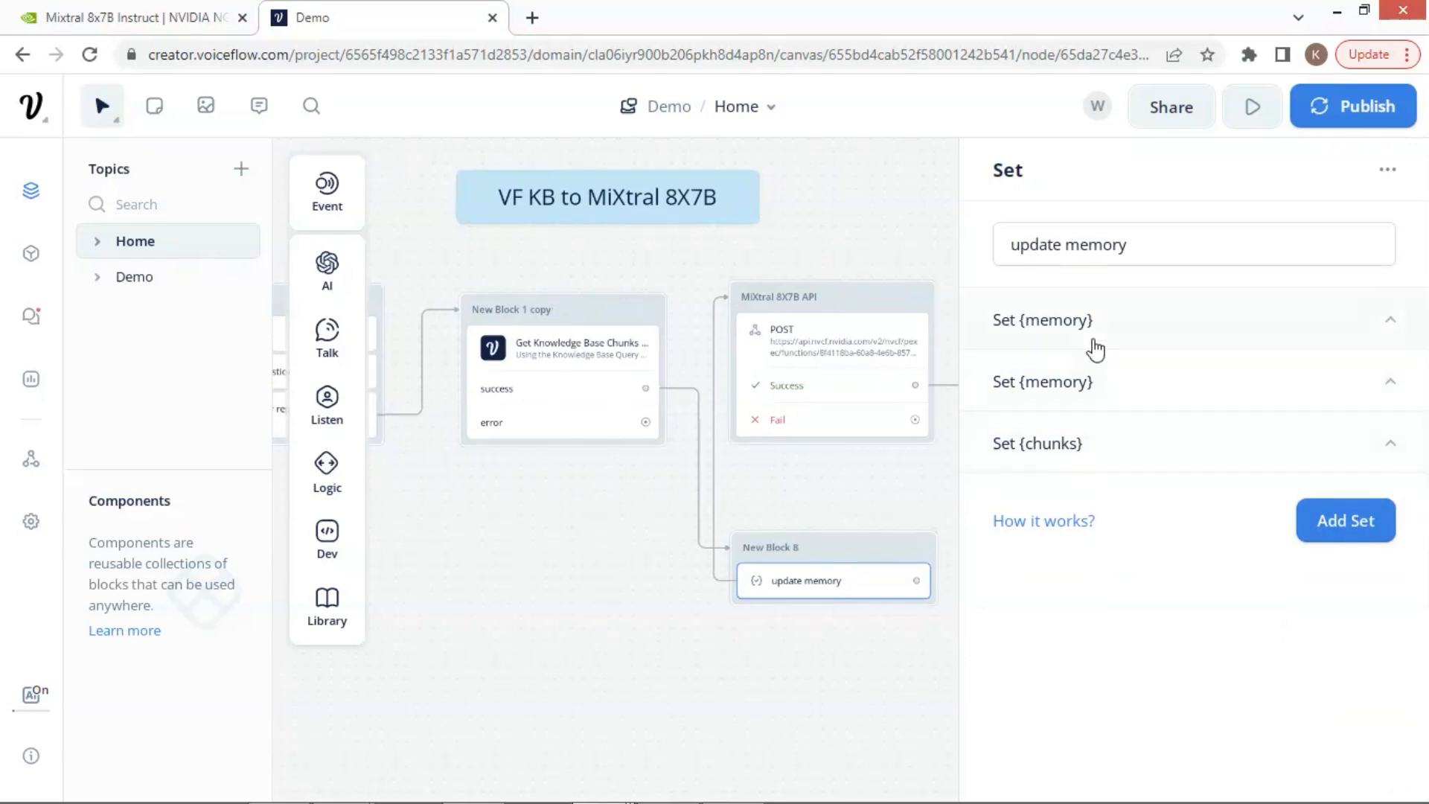
left_click(1346, 520)
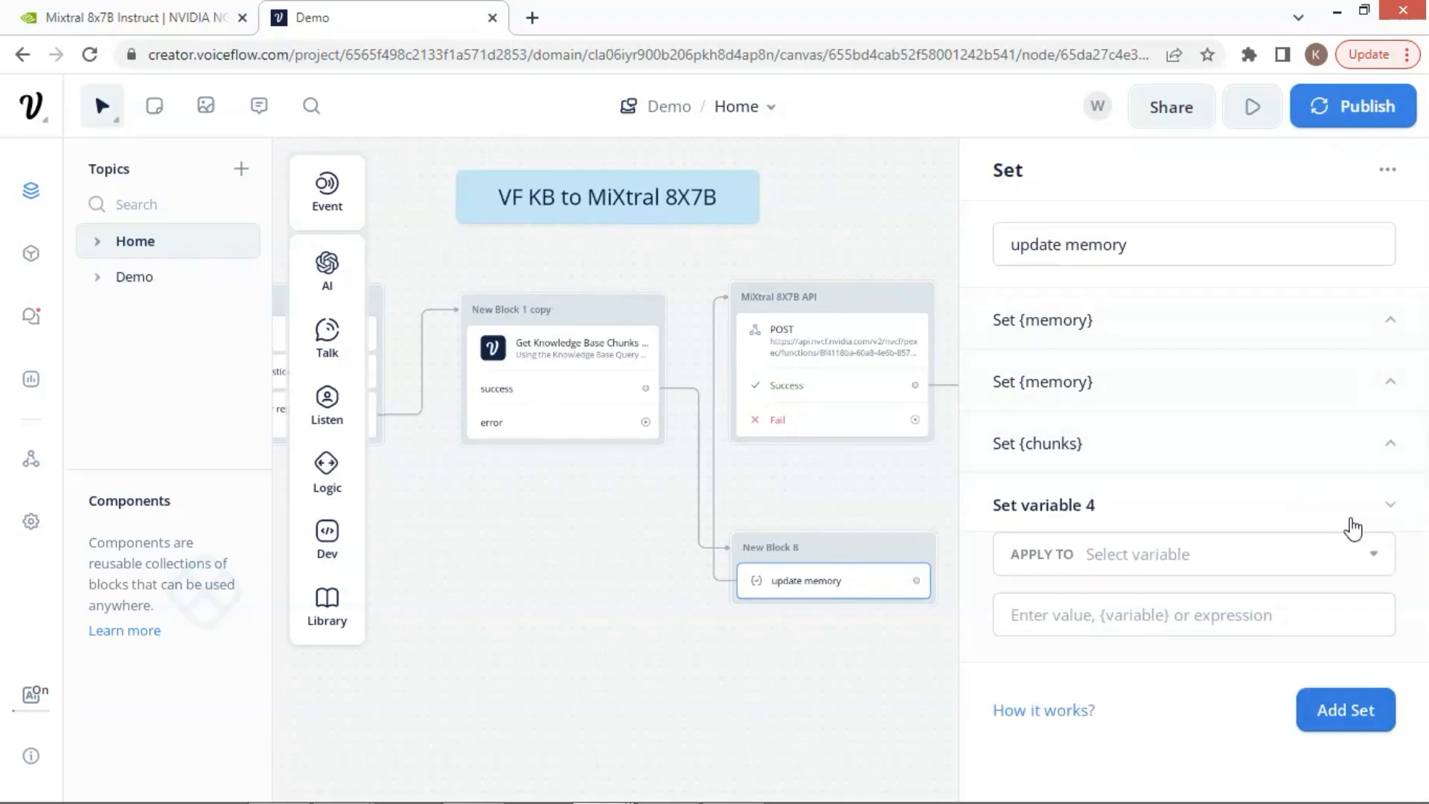
left_click(1159, 561)
type("{vf")
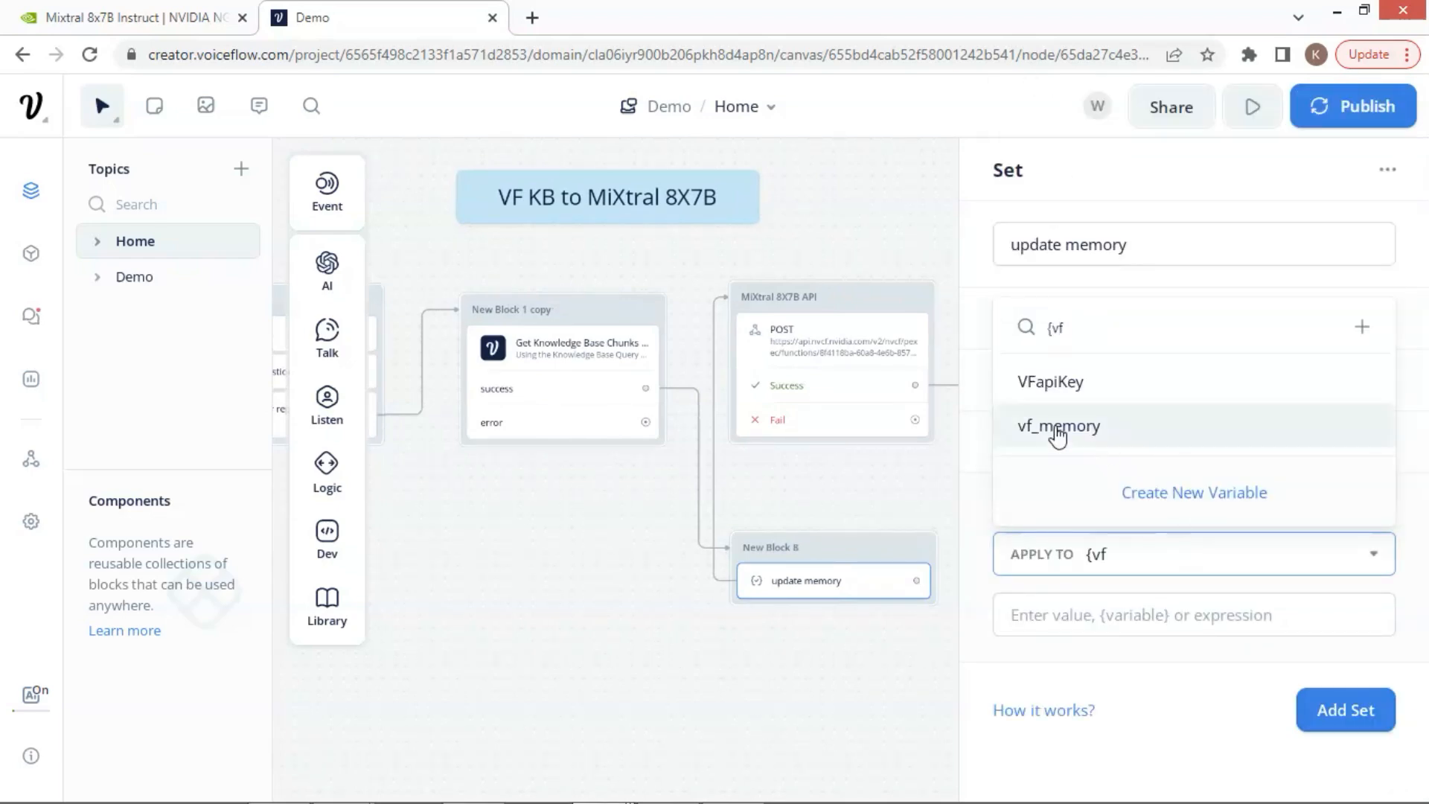
left_click(1057, 437)
left_click(1072, 619)
type("{vf")
left_click(1116, 577)
type(".replace(/[\\u0000-\\u001F\\u007F-\\u009F]/g, \"\")")
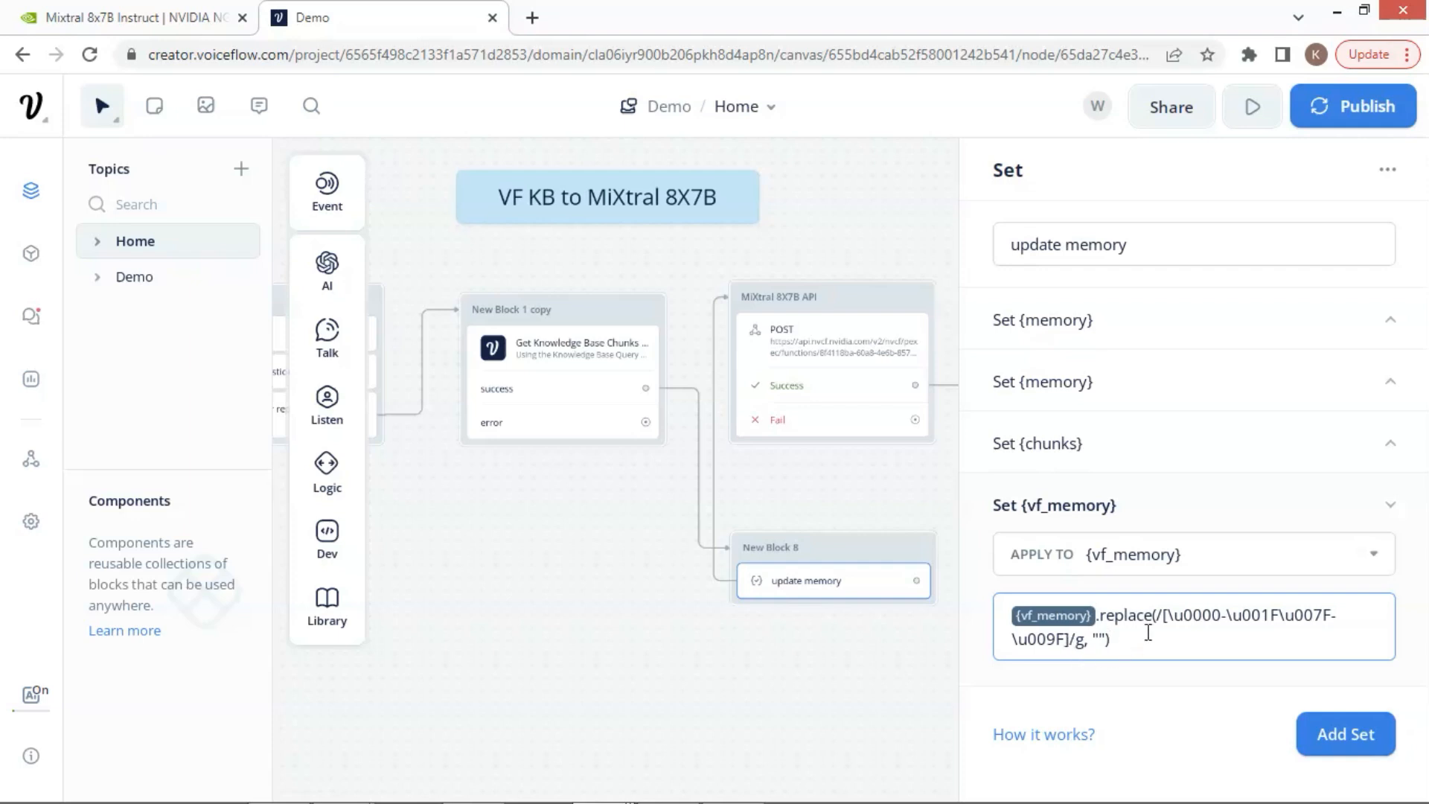
Delete both {memory} assignments from the update memory step.
left_click(1390, 319)
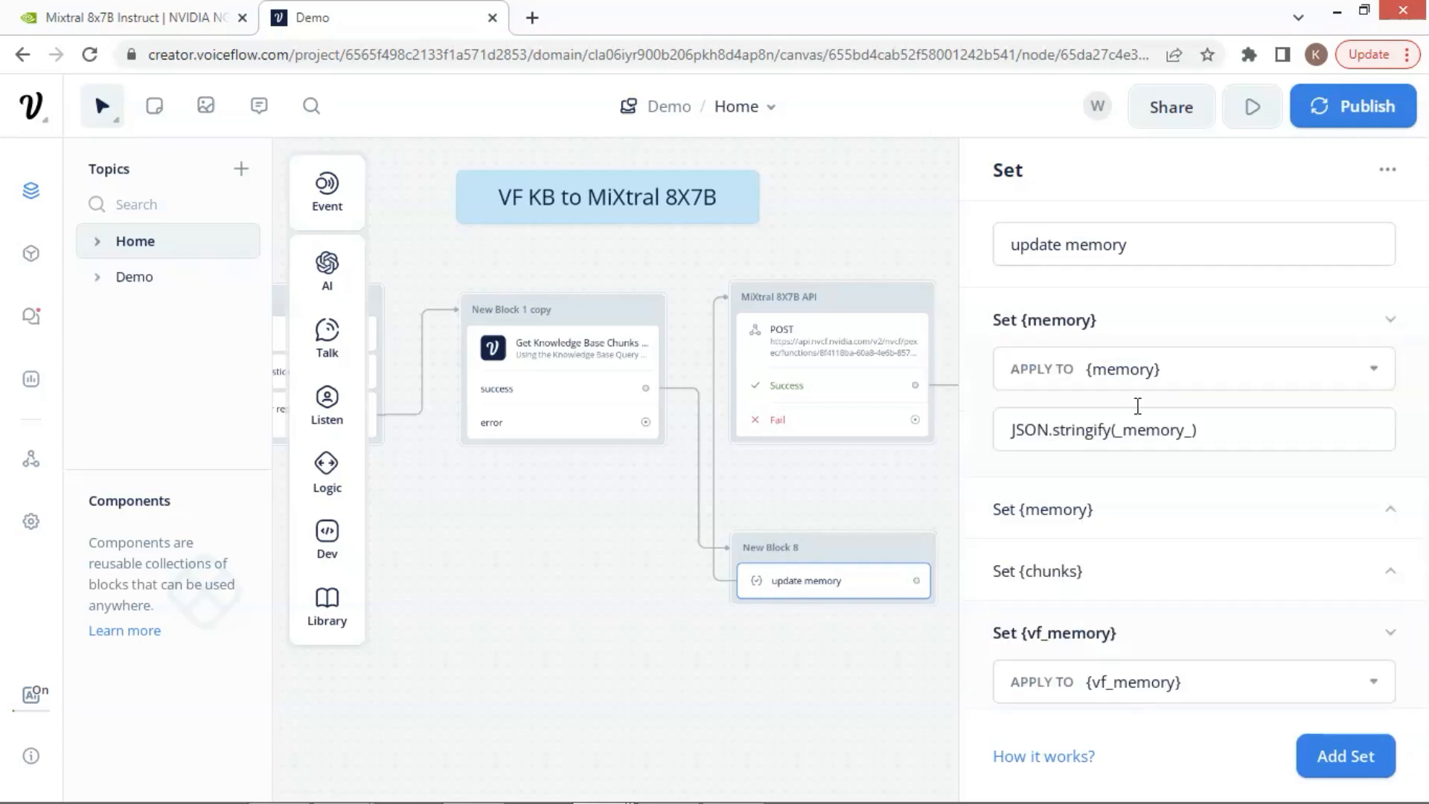
right_click(1224, 335)
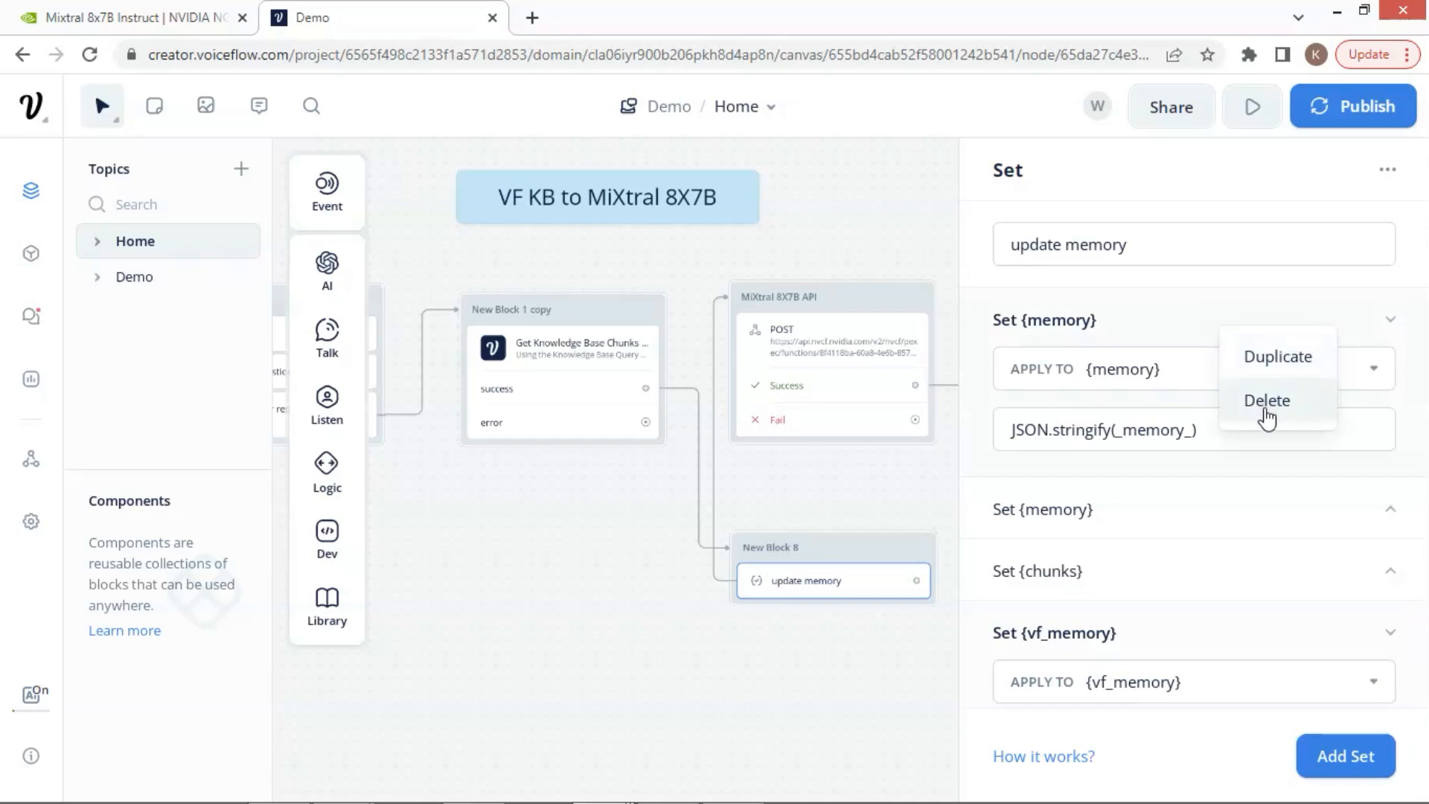
left_click(1261, 407)
left_click(1389, 318)
right_click(1211, 334)
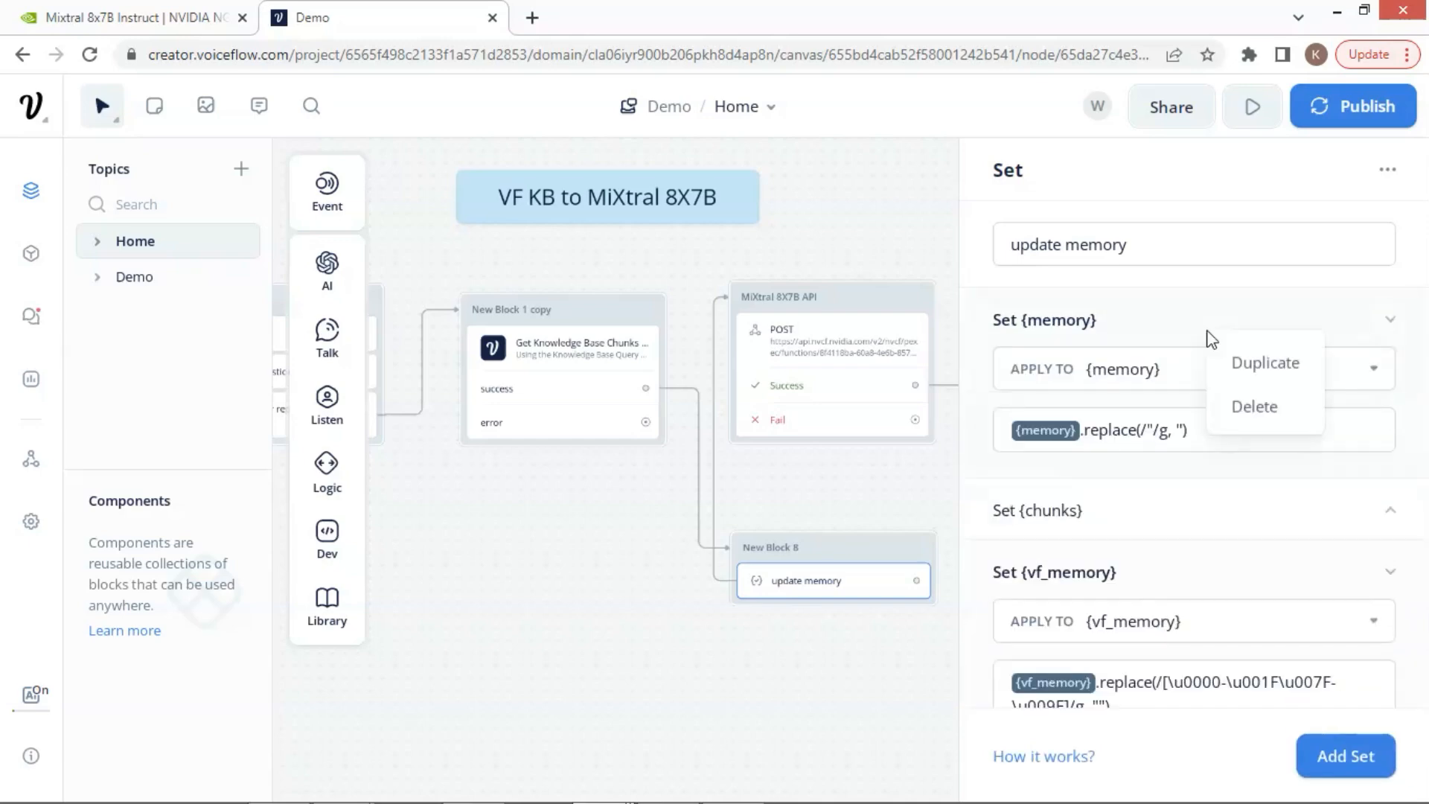
left_click(1252, 413)
left_click(1389, 379)
Retest the knowledge base flow from Set and greet with "I have back pain. What classes should I avoid?" and read the answer.
left_click(559, 562)
scroll(558, 562, "down", 2)
left_click_drag(558, 562, 800, 547)
left_click(639, 339)
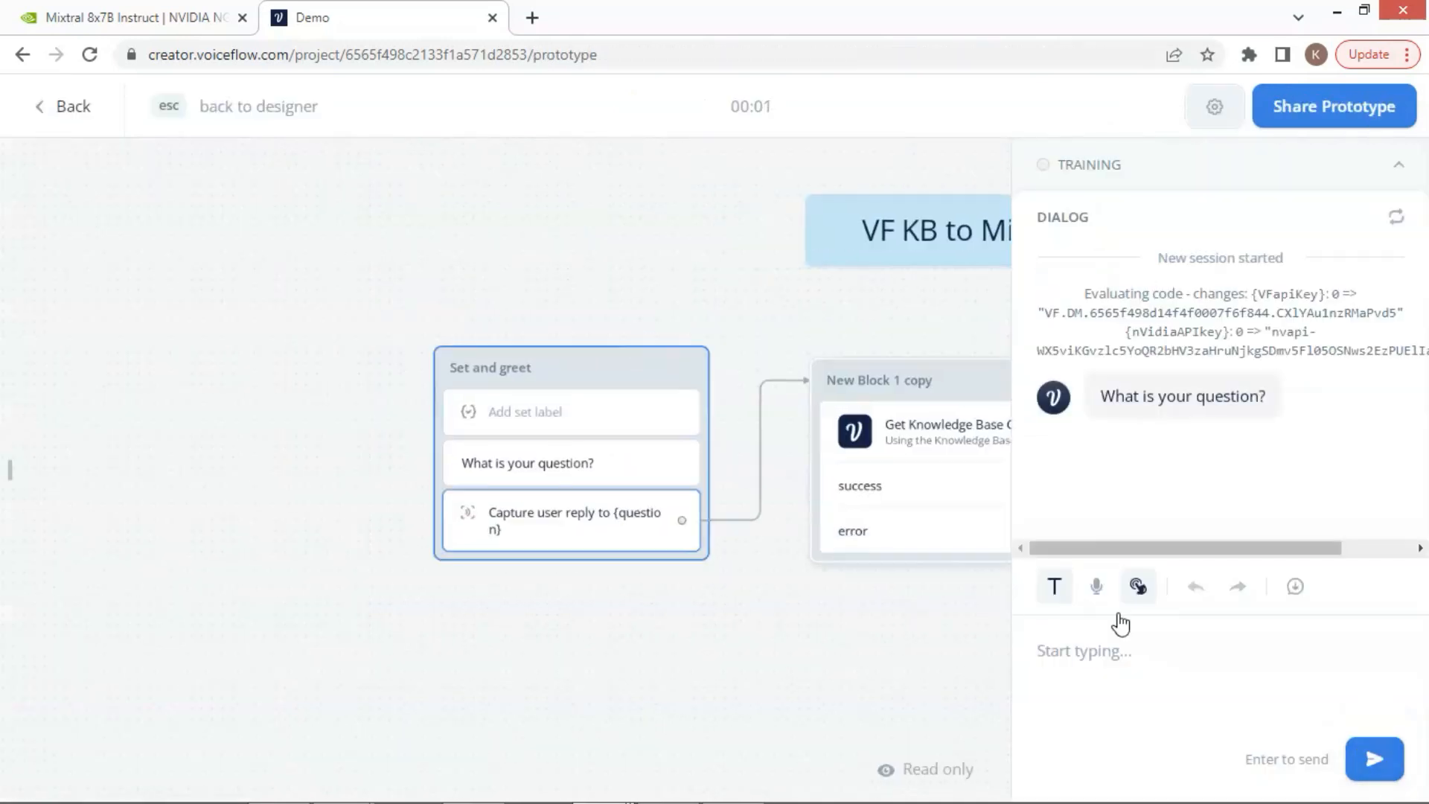
type("I have back pain. W")
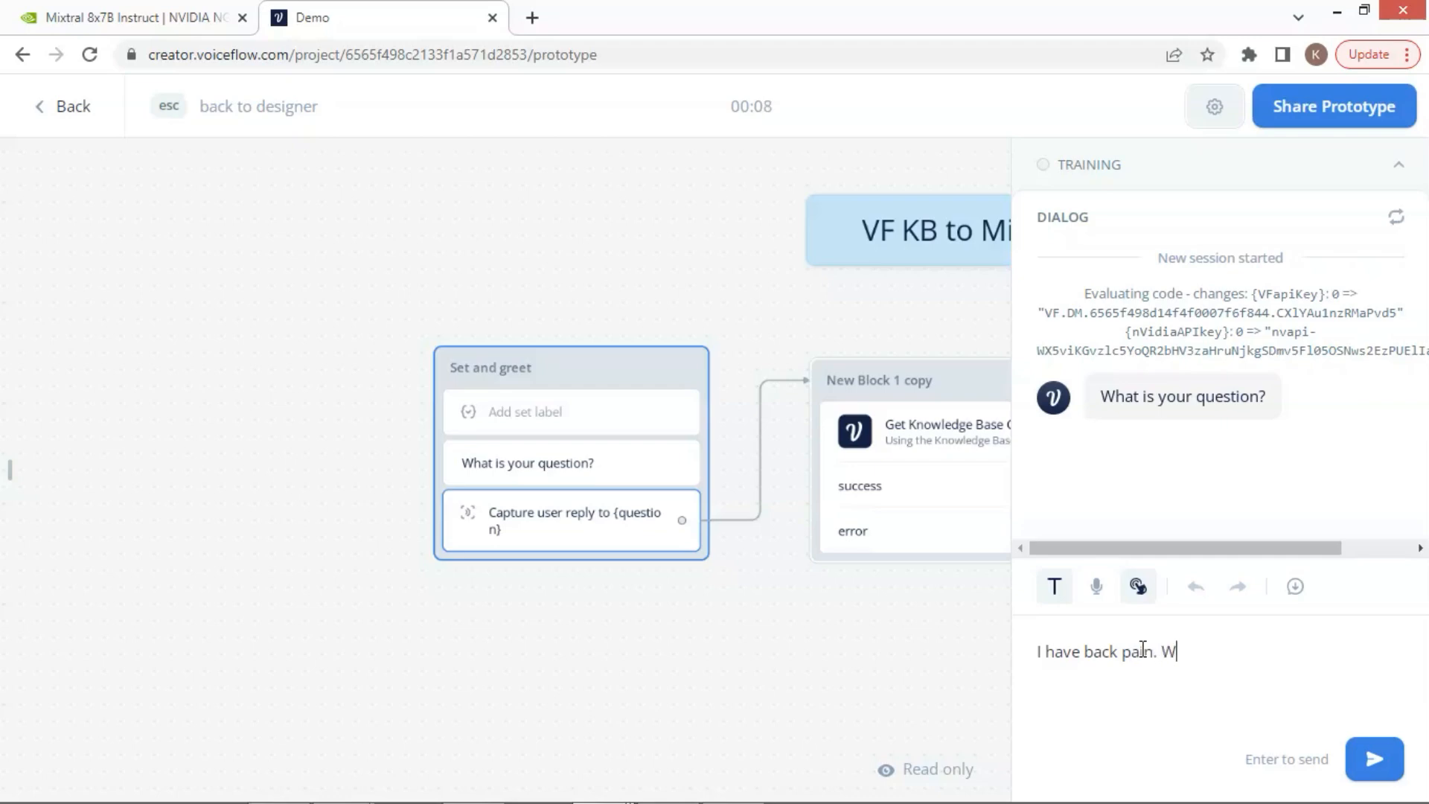
type("hat classes should I avoi")
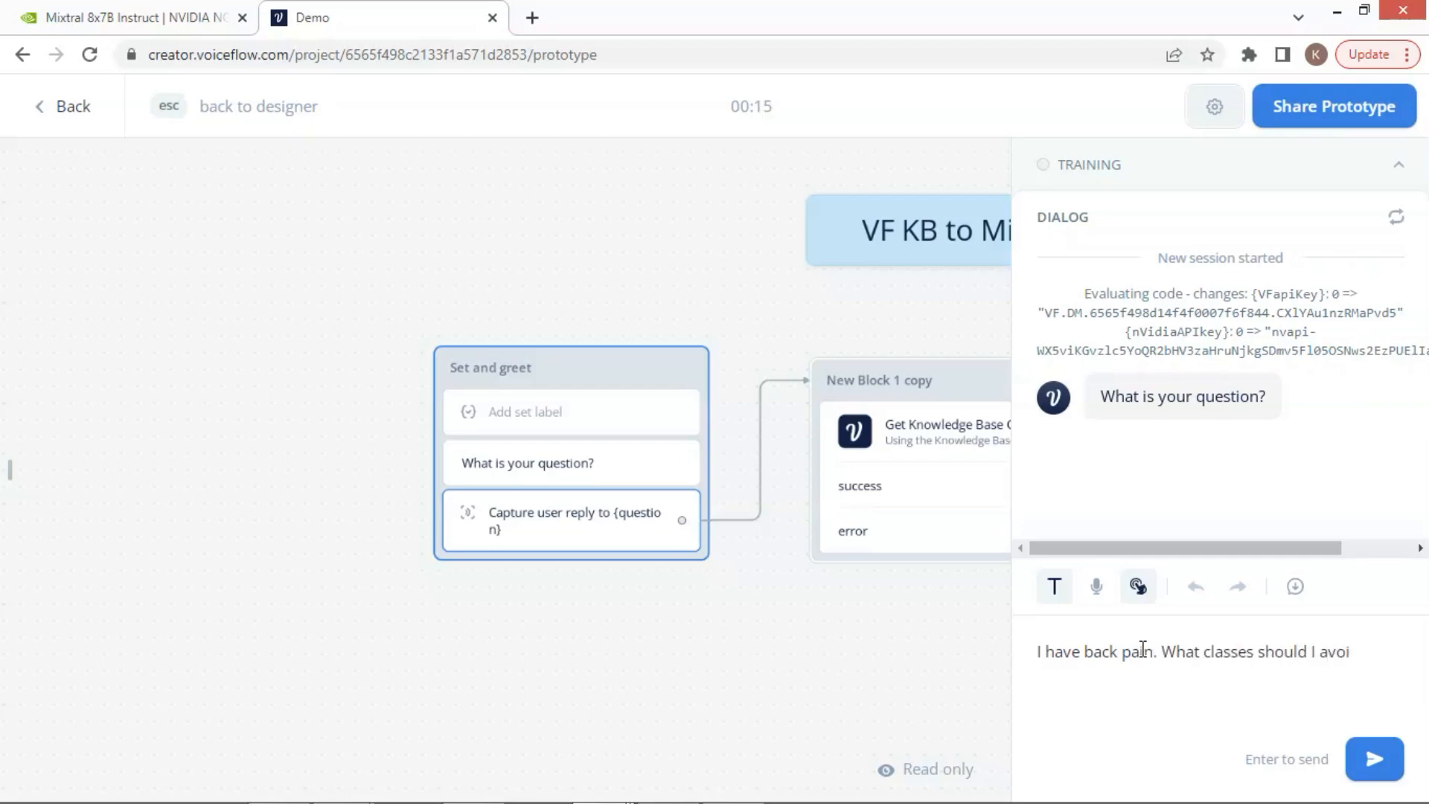
type("d?")
key("Return")
scroll(1258, 417, "up", 2)
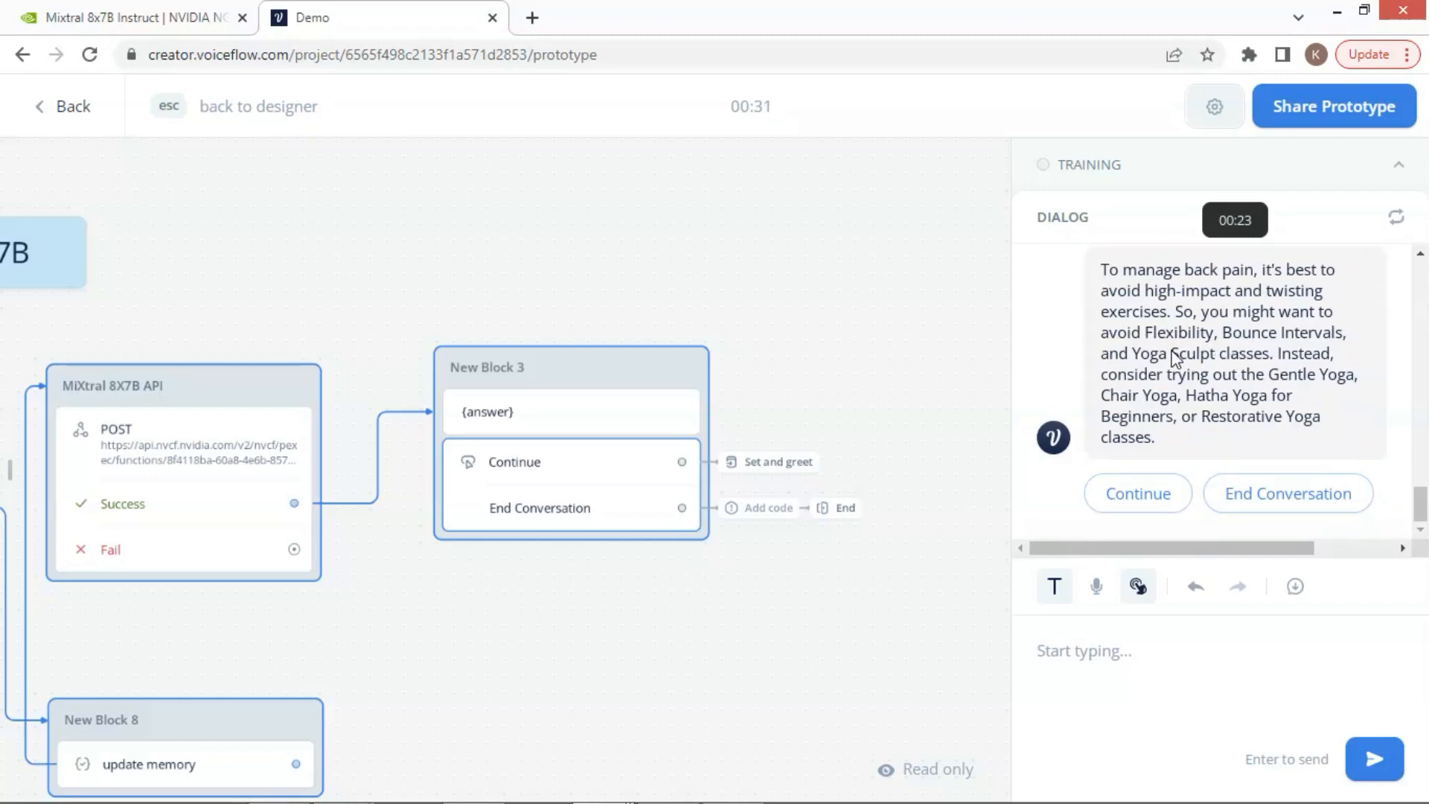
Continue the test with "Can I take the Yoga Sculpt class?", read the answer, end the conversation and return to the designer.
left_click(1138, 493)
type("Can I take the ")
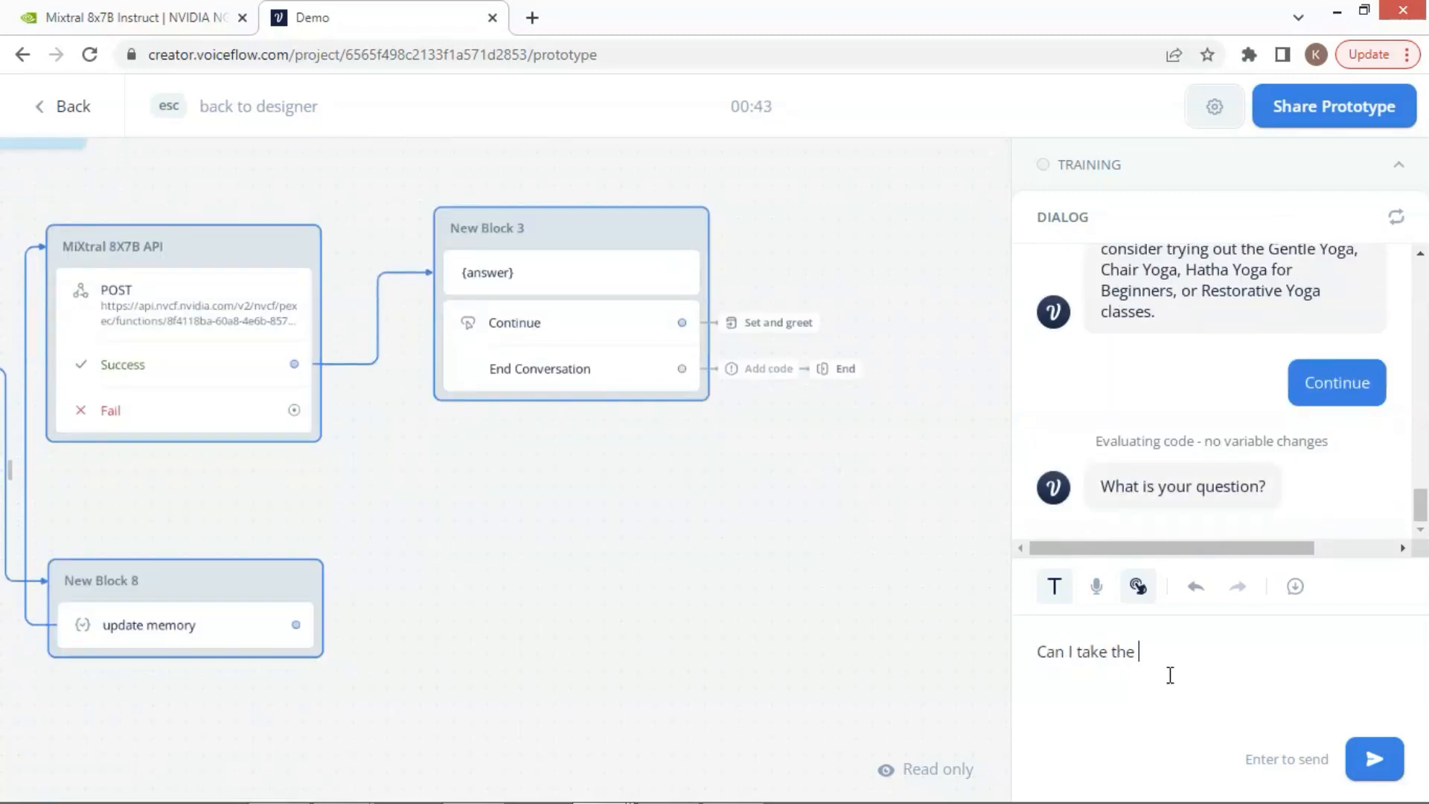
type("Yoga Sculpt class?")
key("Return")
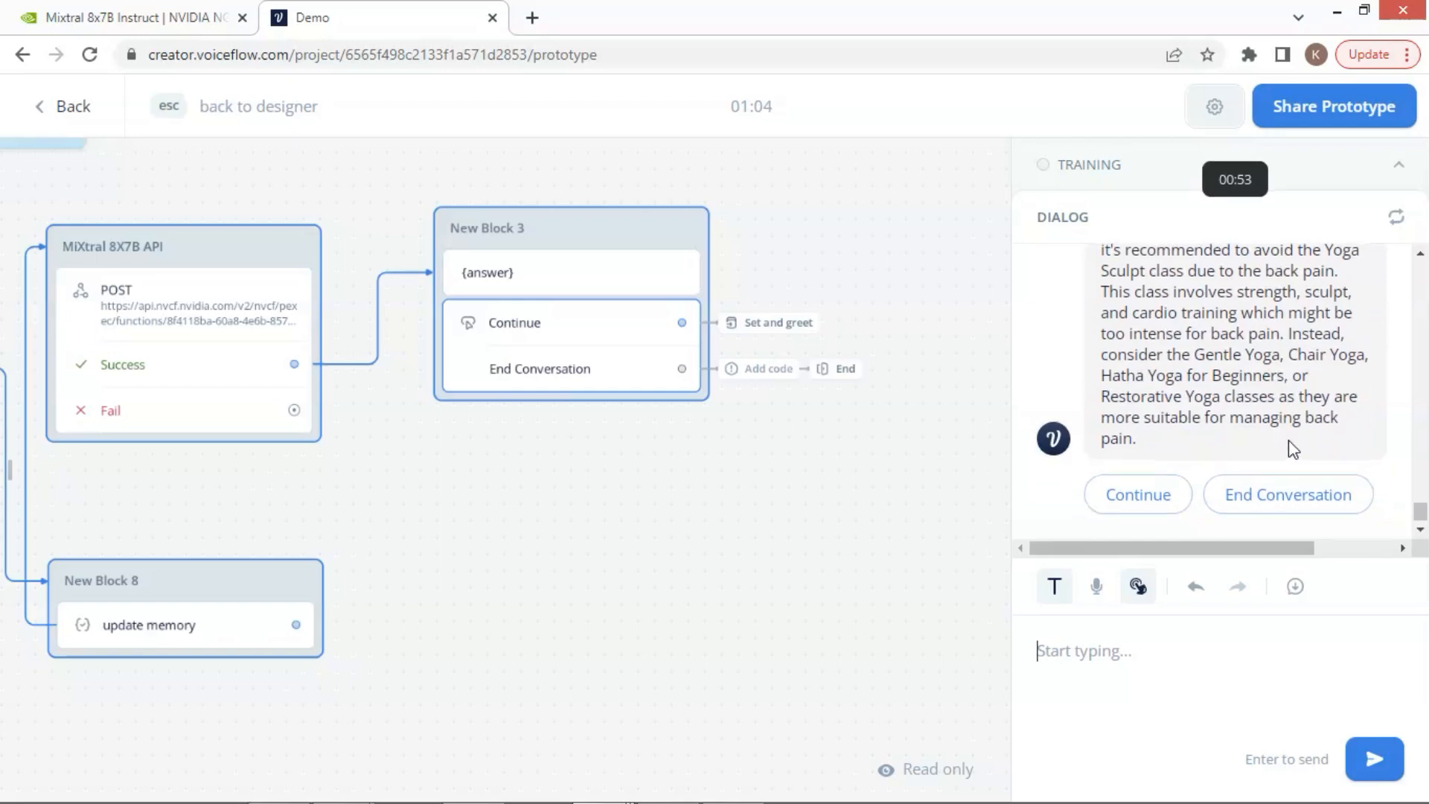
scroll(1293, 449, "up", 1)
scroll(1294, 449, "down", 1)
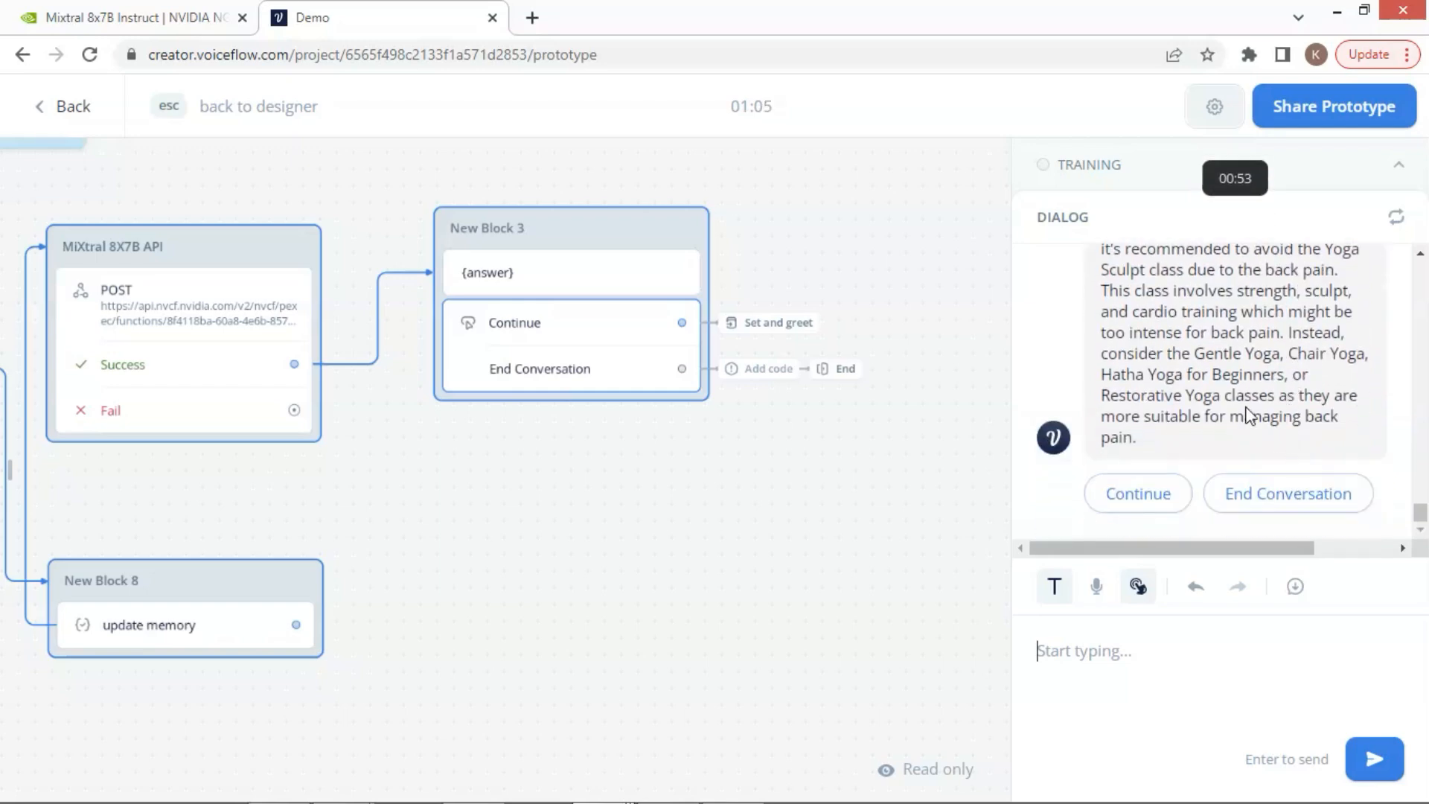
left_click(1295, 499)
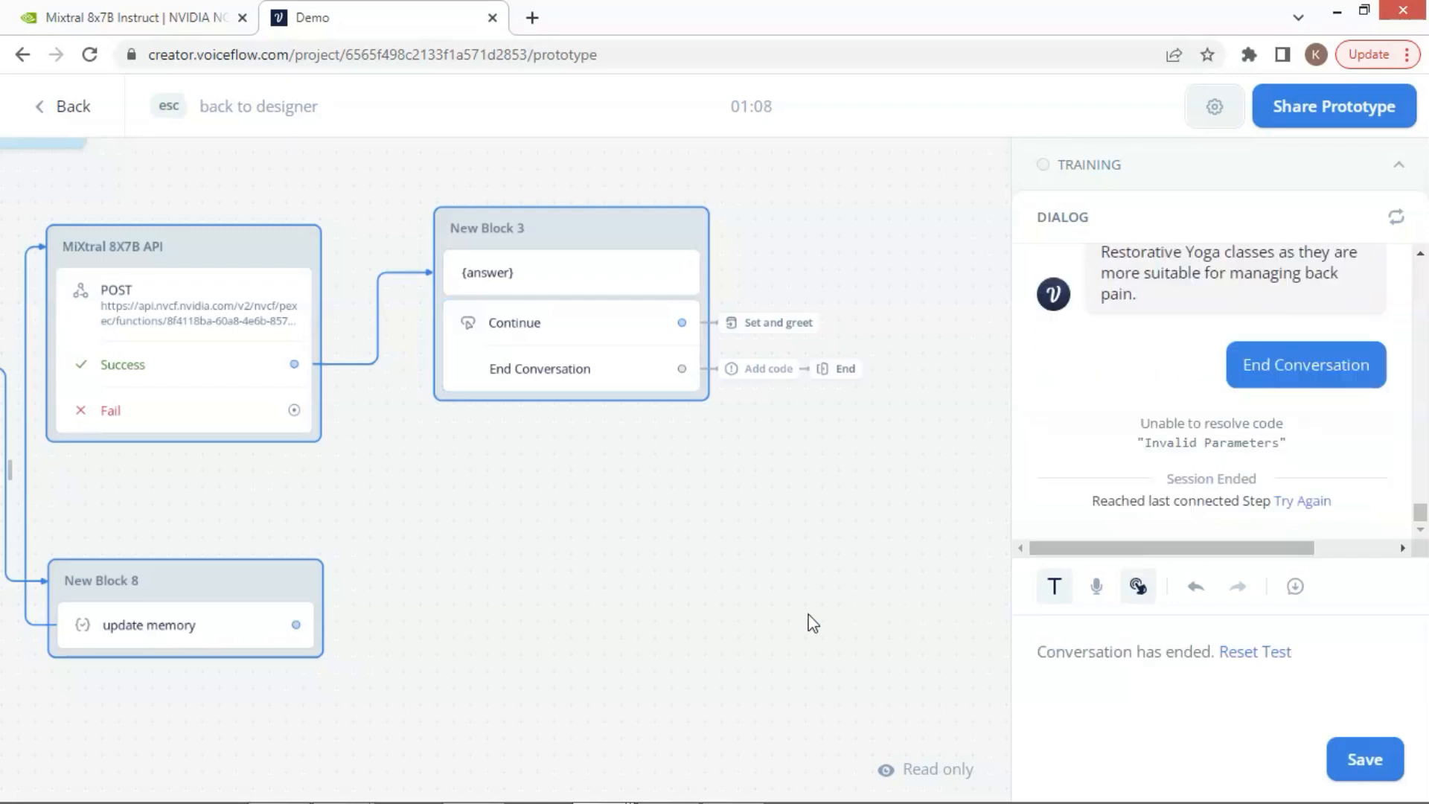
key("Escape")
Change the heading above the first flow to "VF to Mixtral 8x7B".
double_click(752, 182)
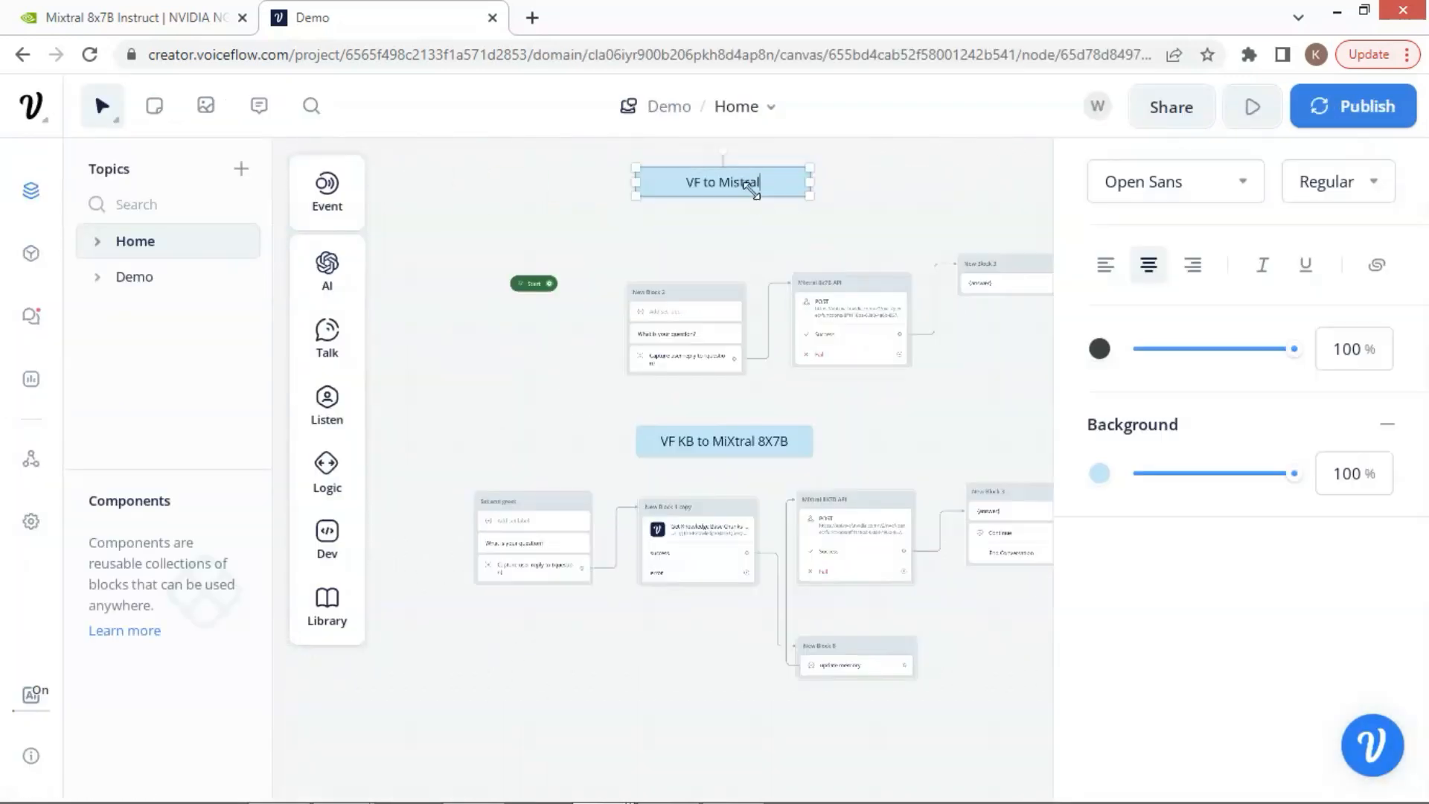
type("8x7B")
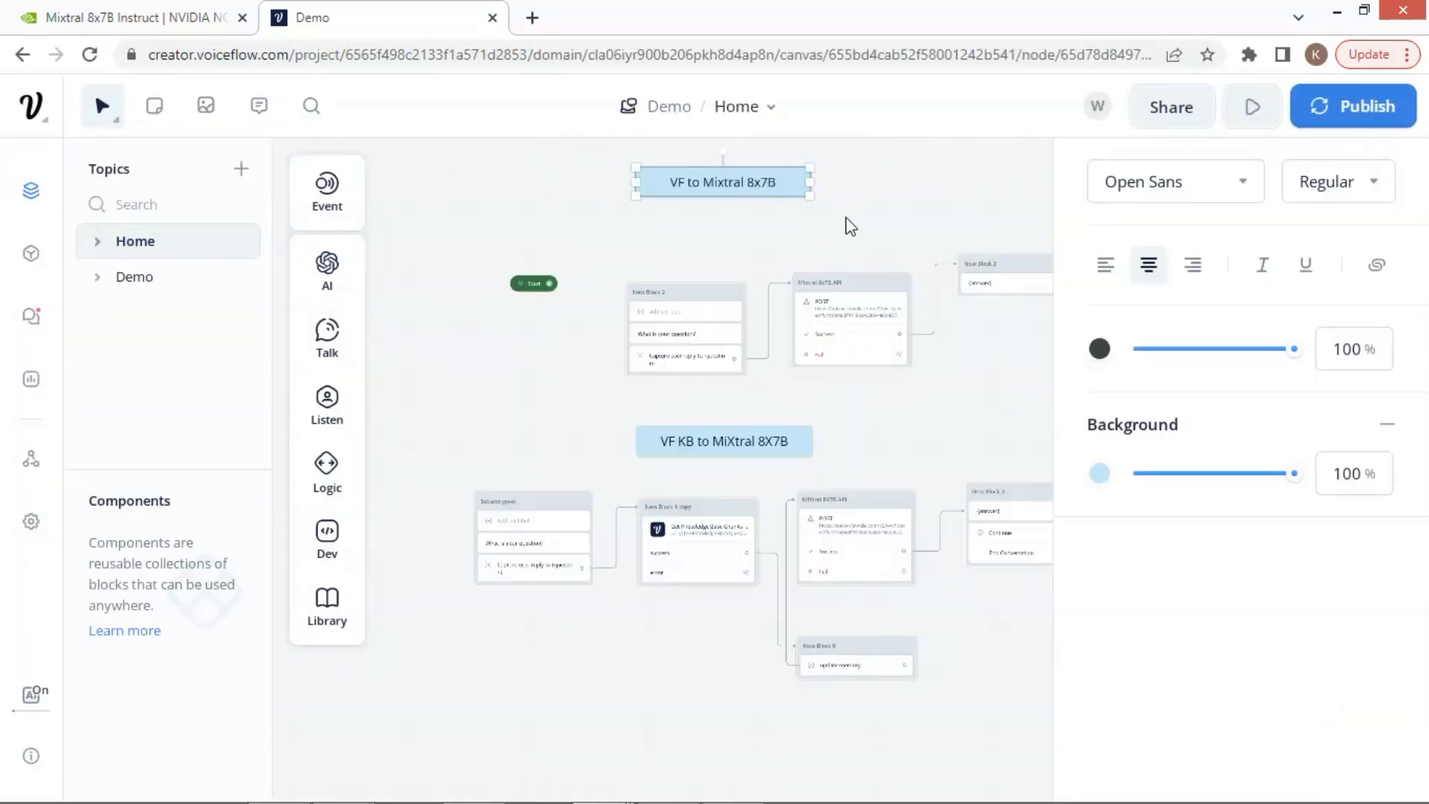
left_click(851, 225)
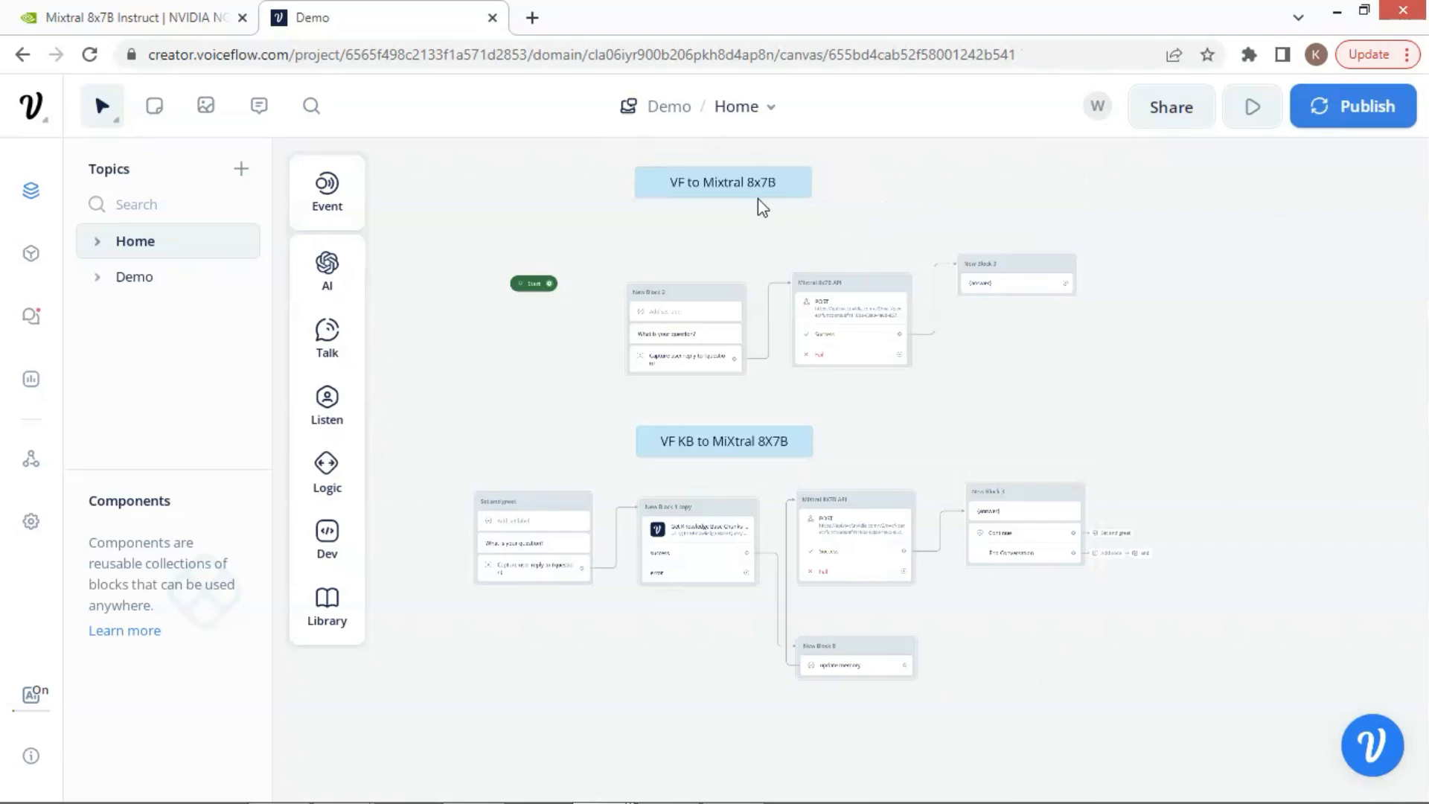
Review the request URL and headers of the Mixtral API steps in both flows.
left_click(865, 322)
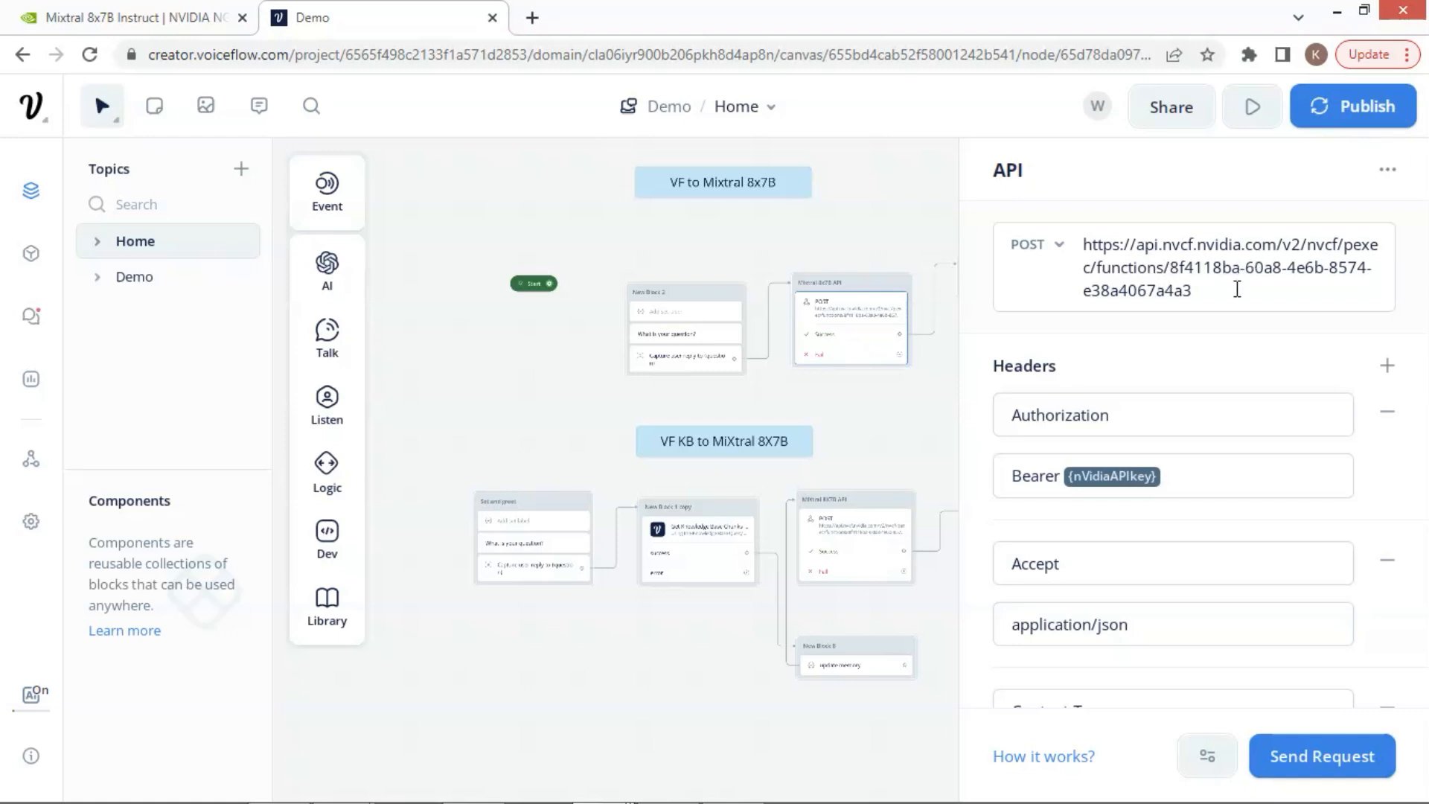
left_click(890, 239)
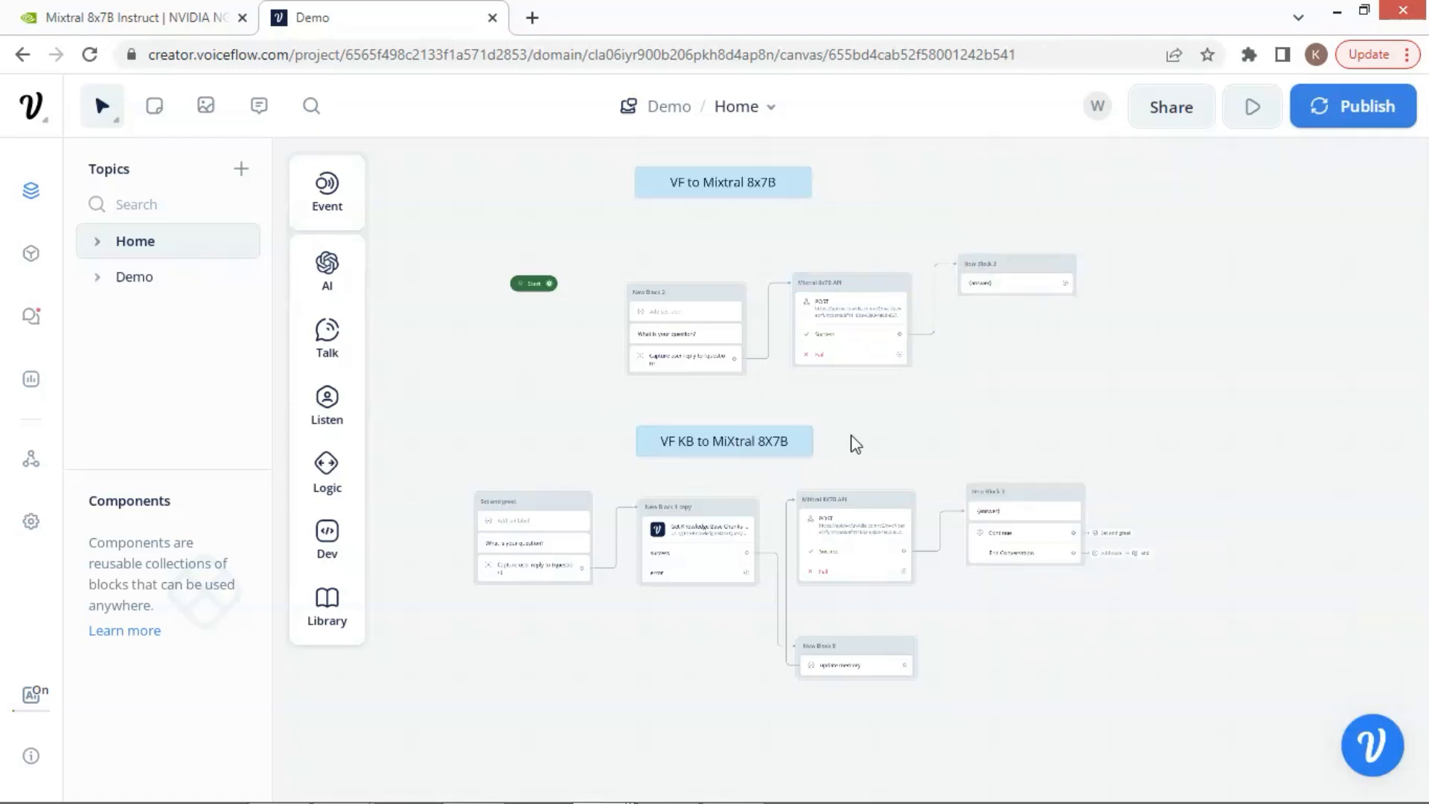
left_click(871, 549)
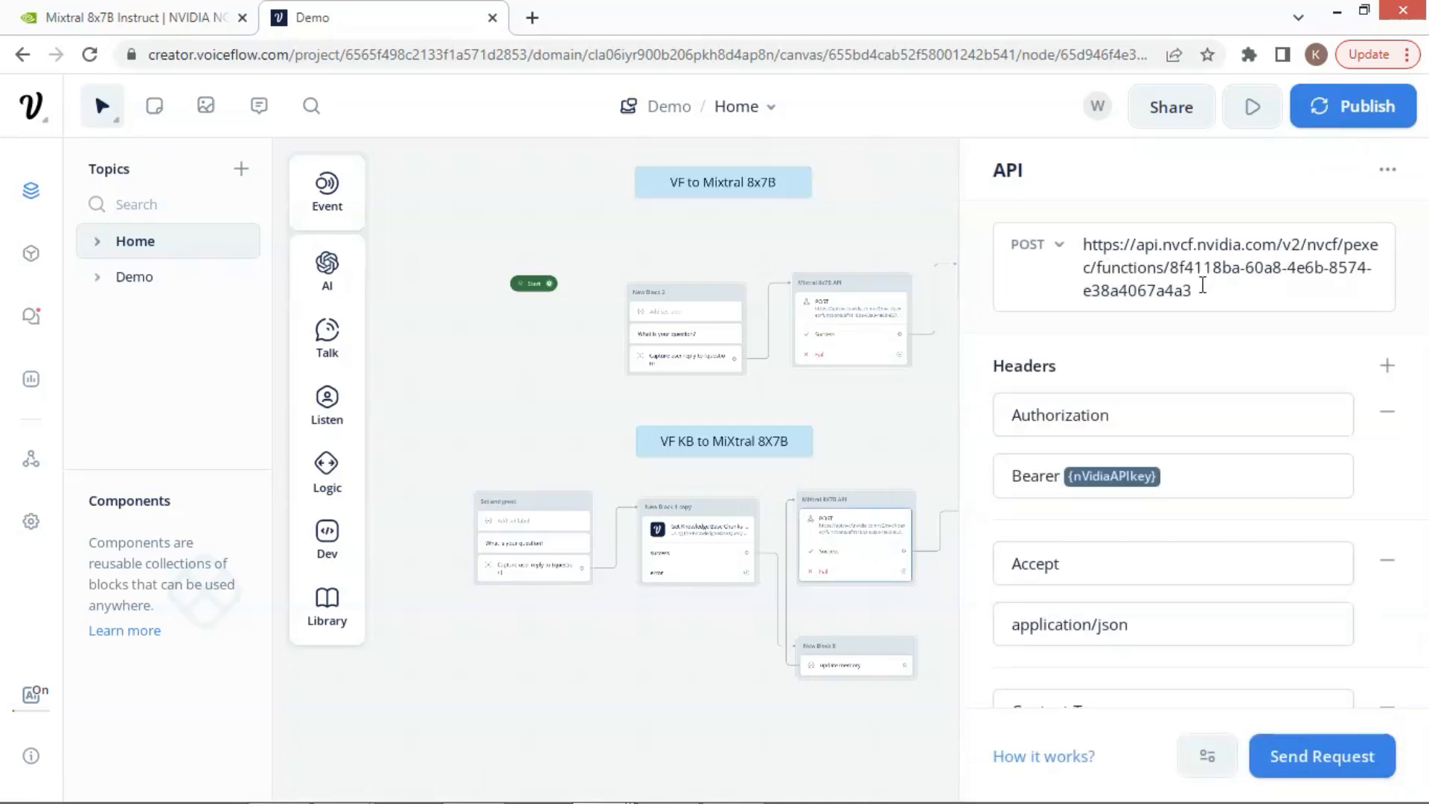
left_click(917, 428)
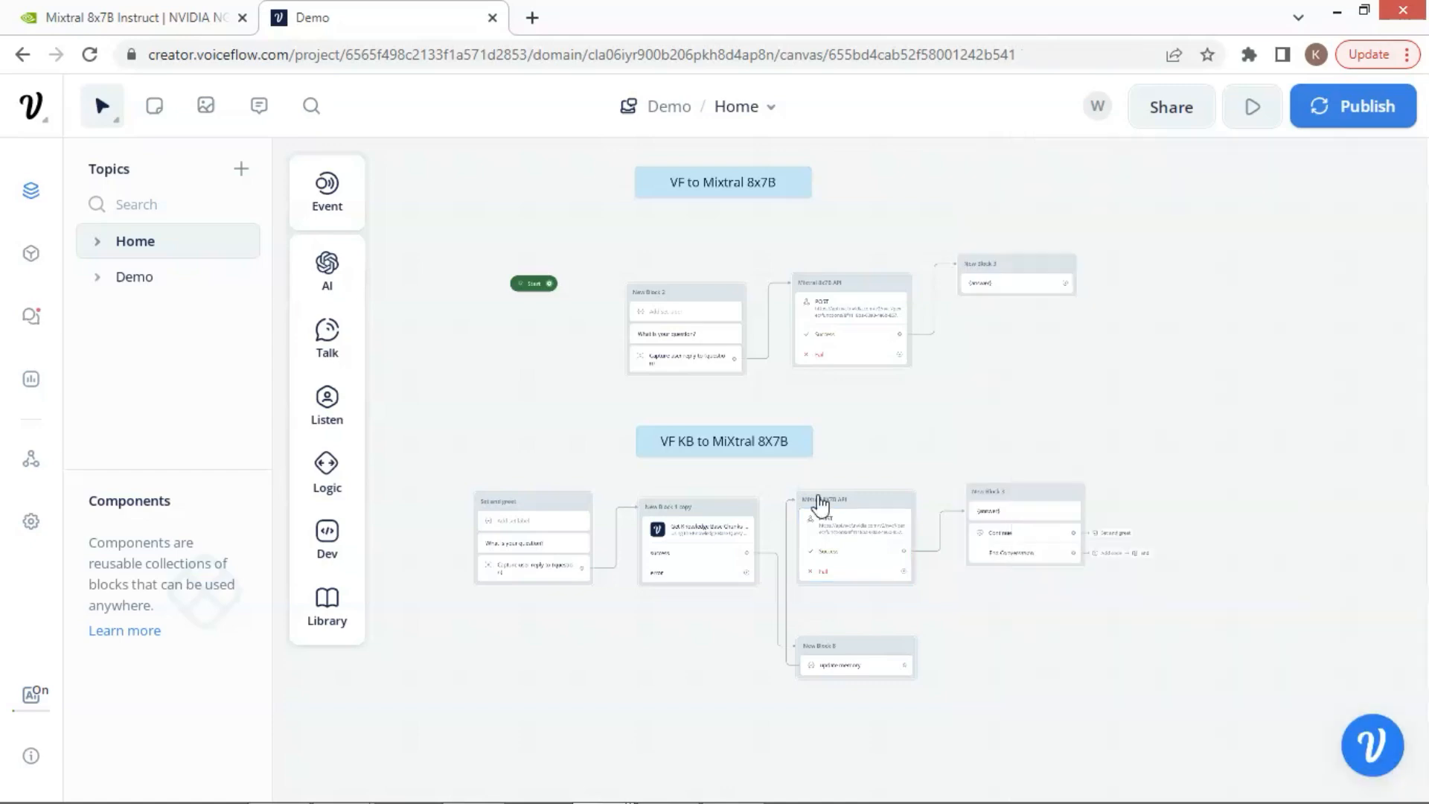
Review the knowledge base chunks function's variable mapping and its commented-out quote removal lines for Mistral, then return to the canvas.
left_click(706, 546)
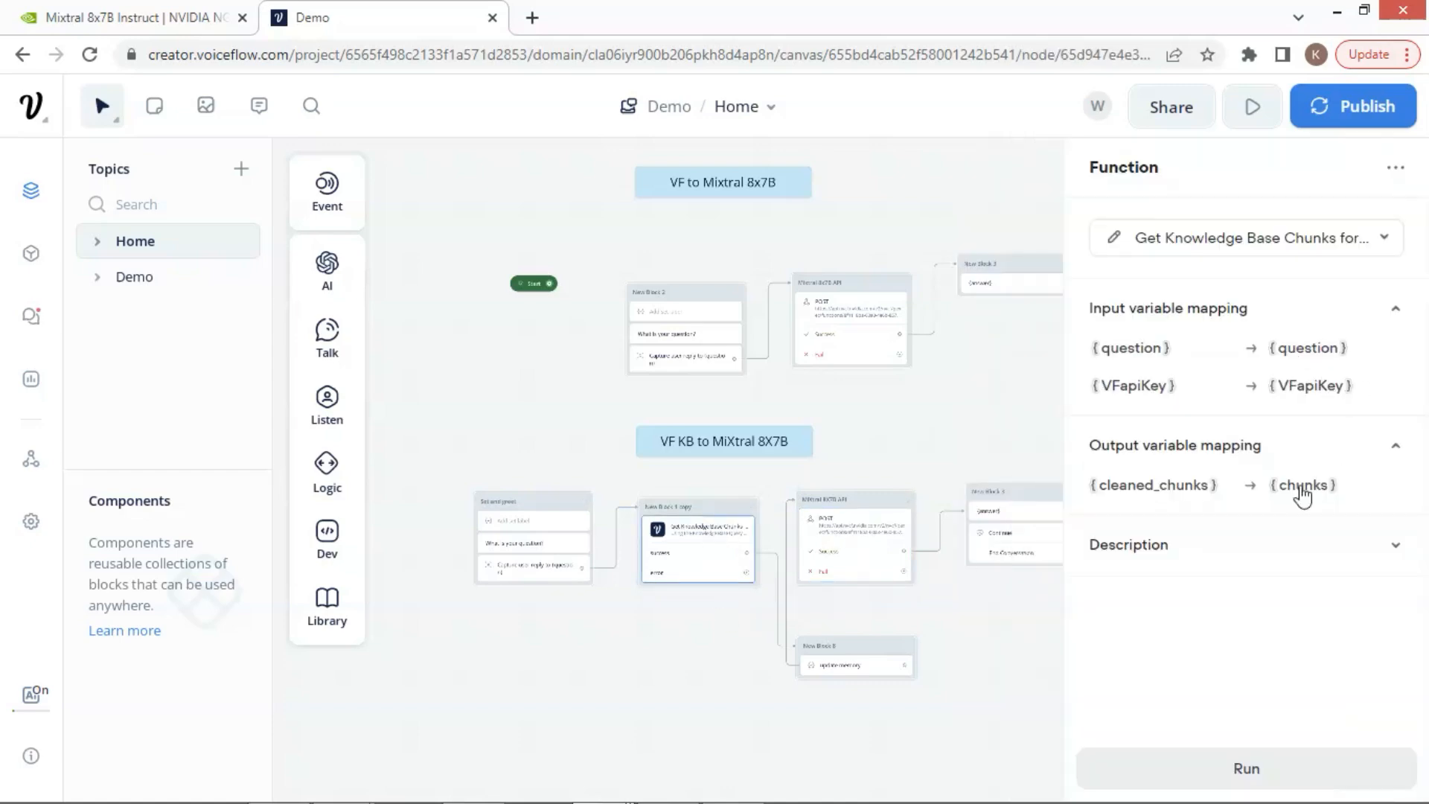
left_click(36, 254)
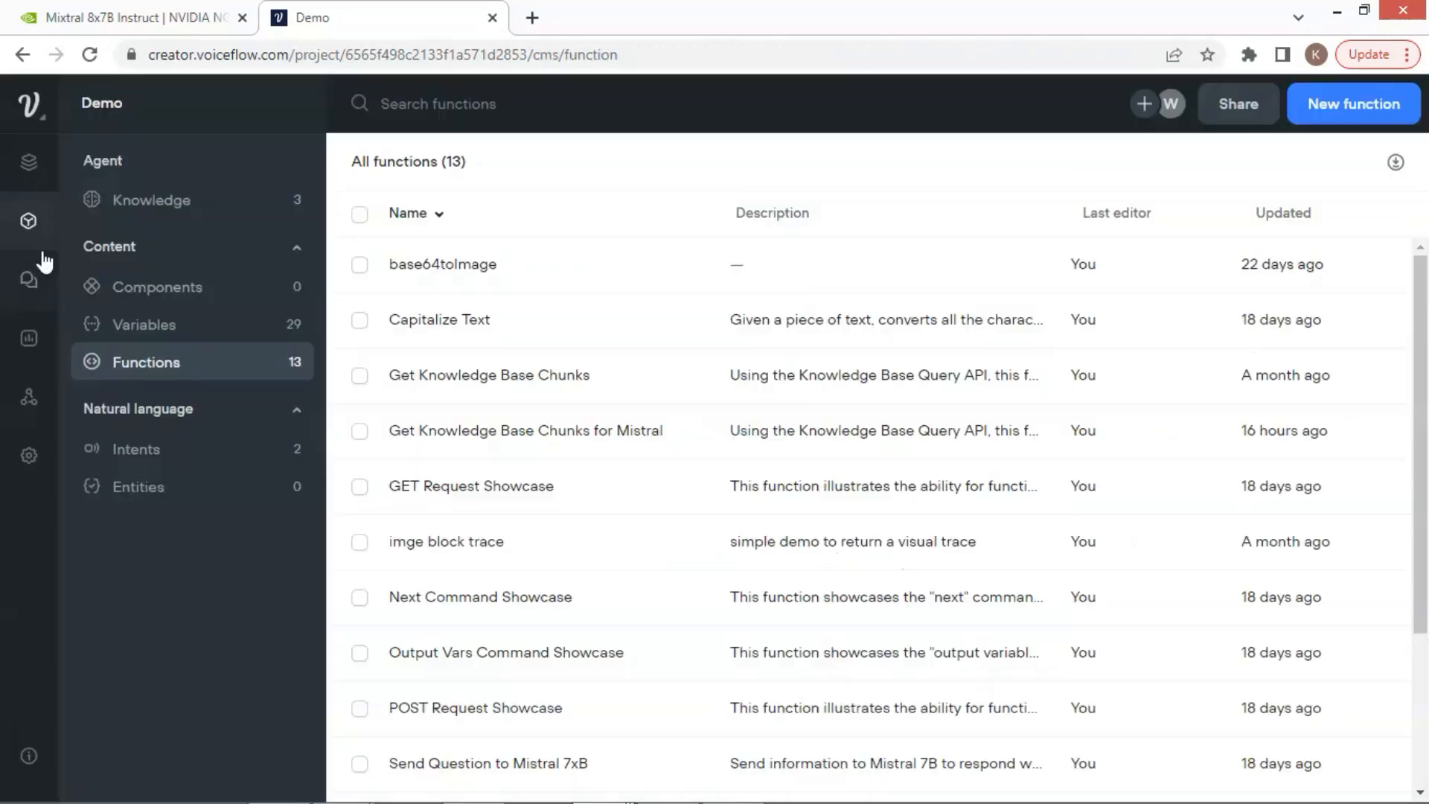
left_click(536, 429)
scroll(587, 501, "down", 11)
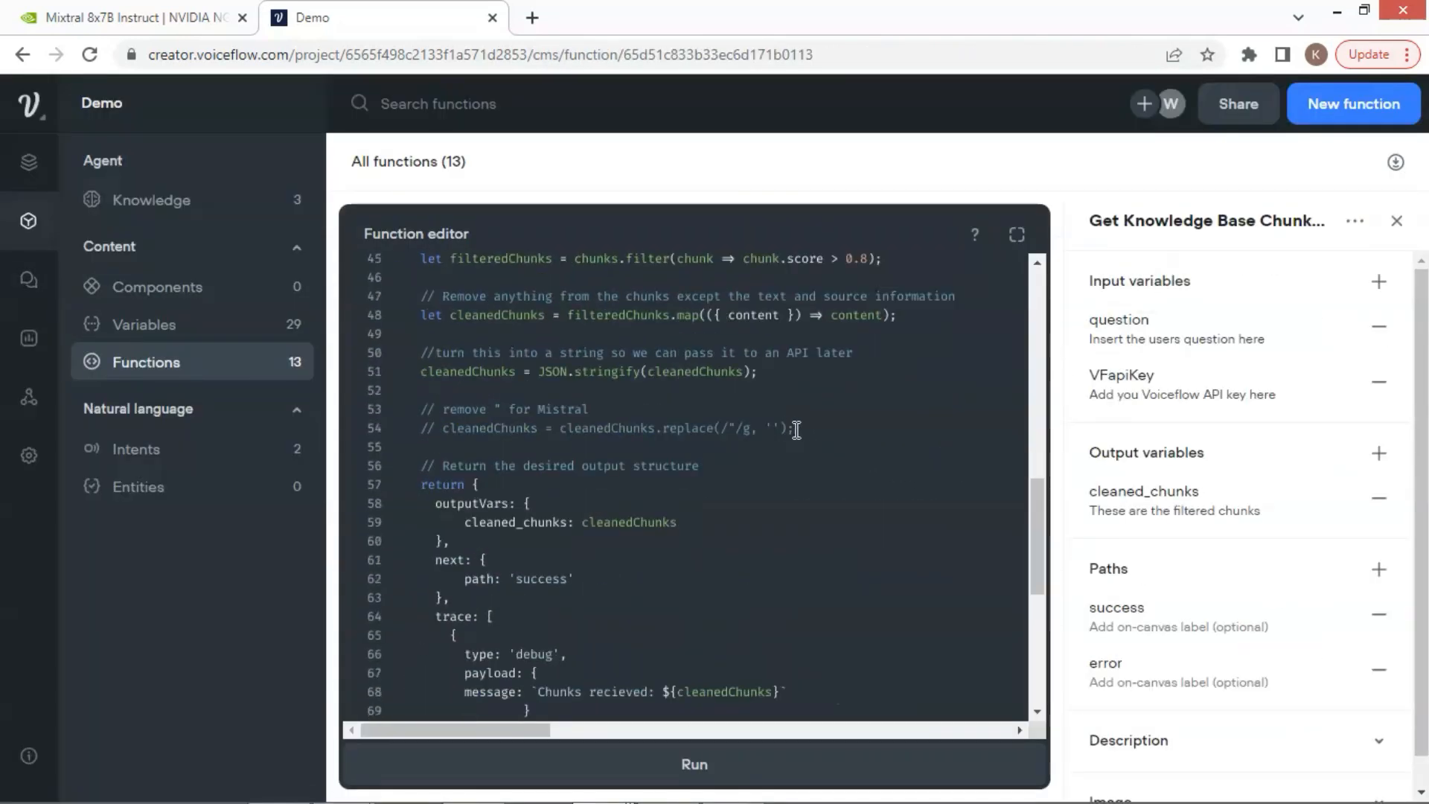
left_click(796, 430)
left_click(417, 411, "shift")
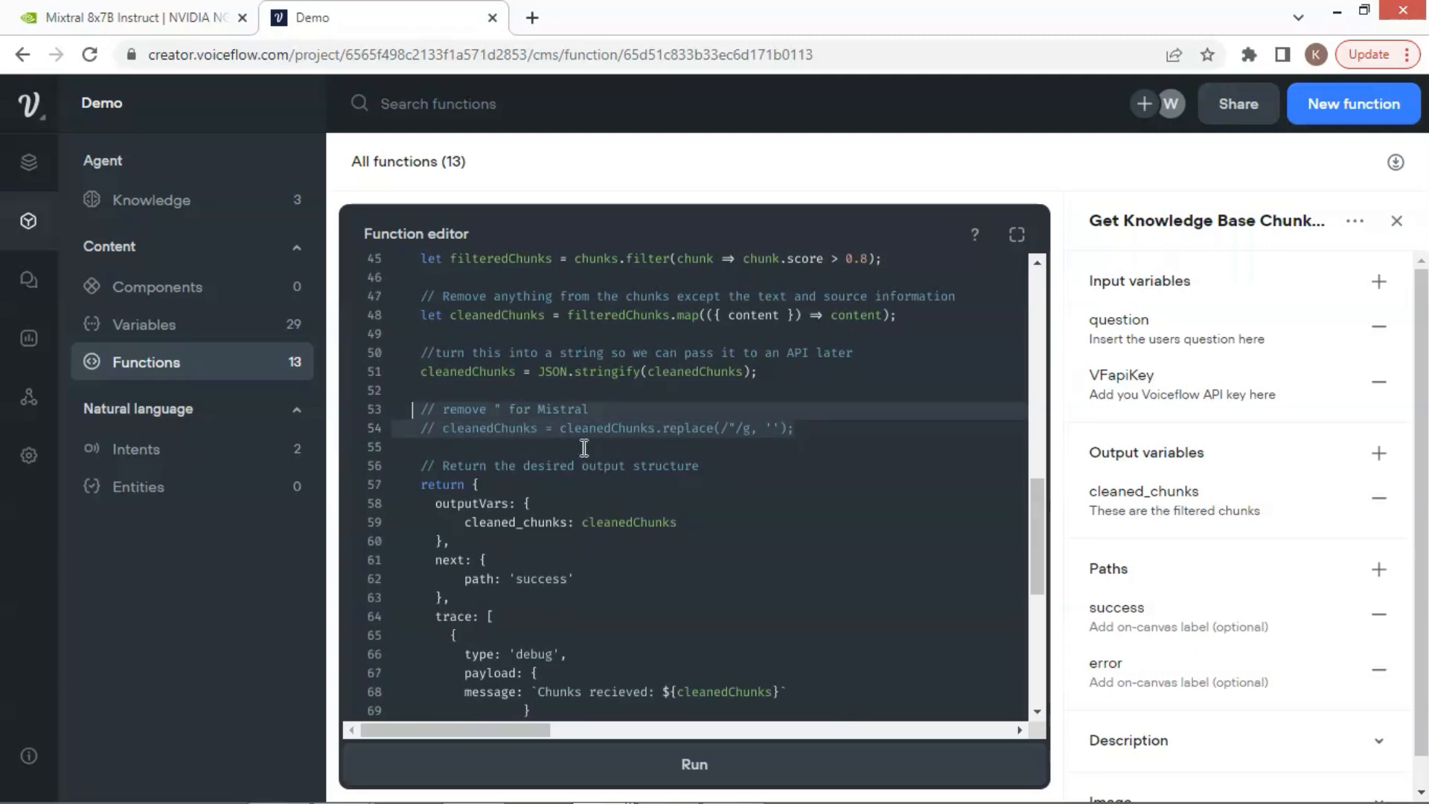
left_click(29, 168)
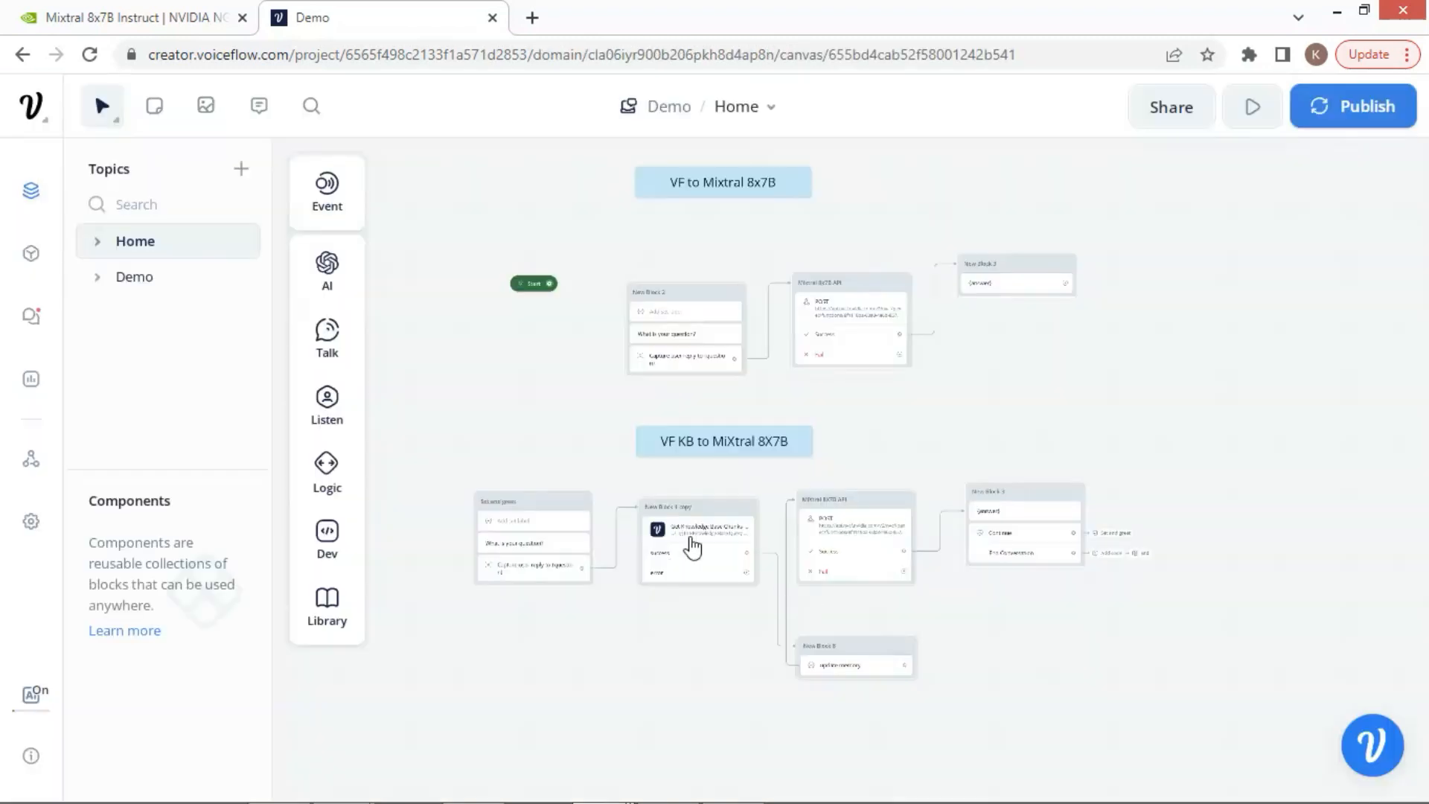
Review the chunks function's output mapping and the {chunks} and {vf_memory} assignments in the update memory step.
left_click(690, 537)
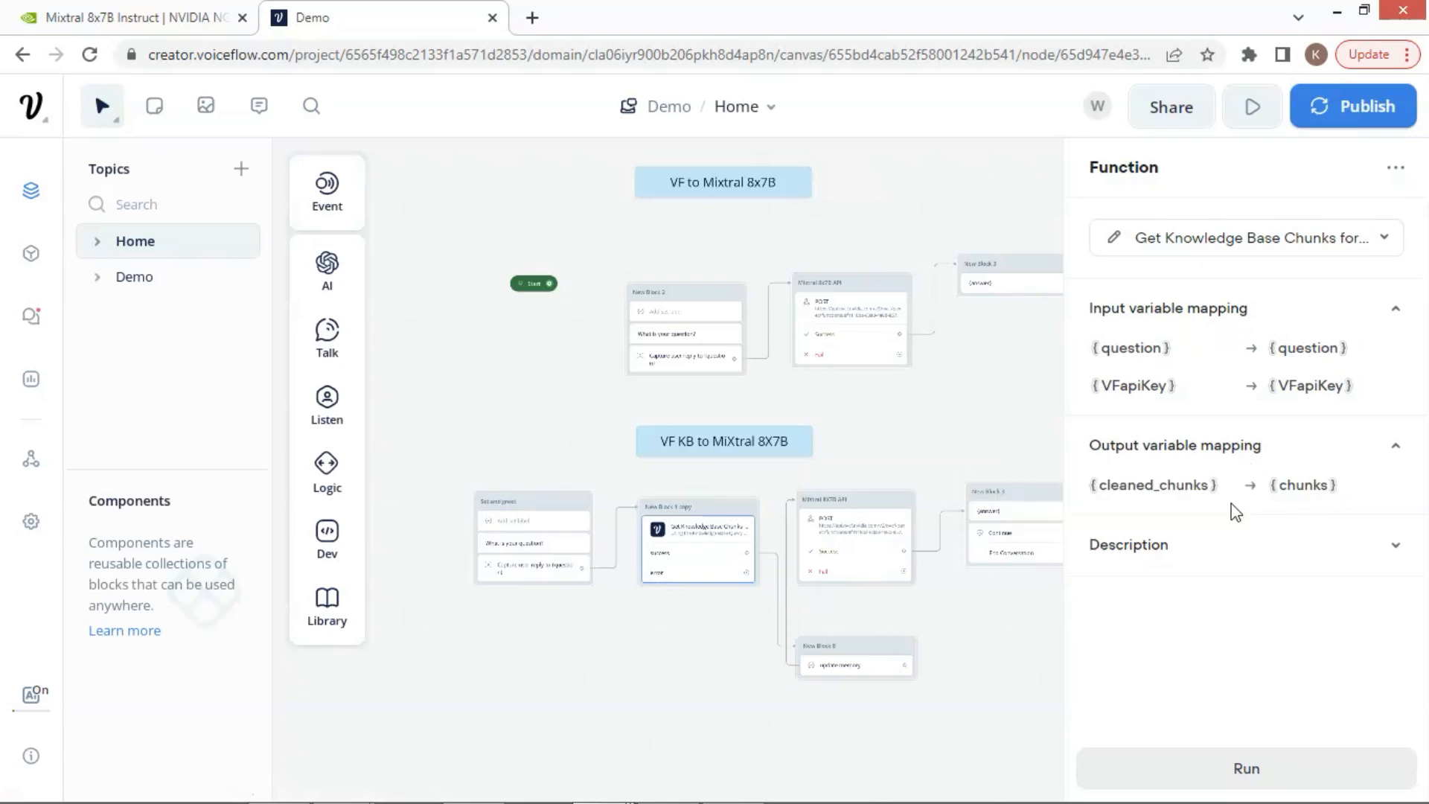
left_click(857, 669)
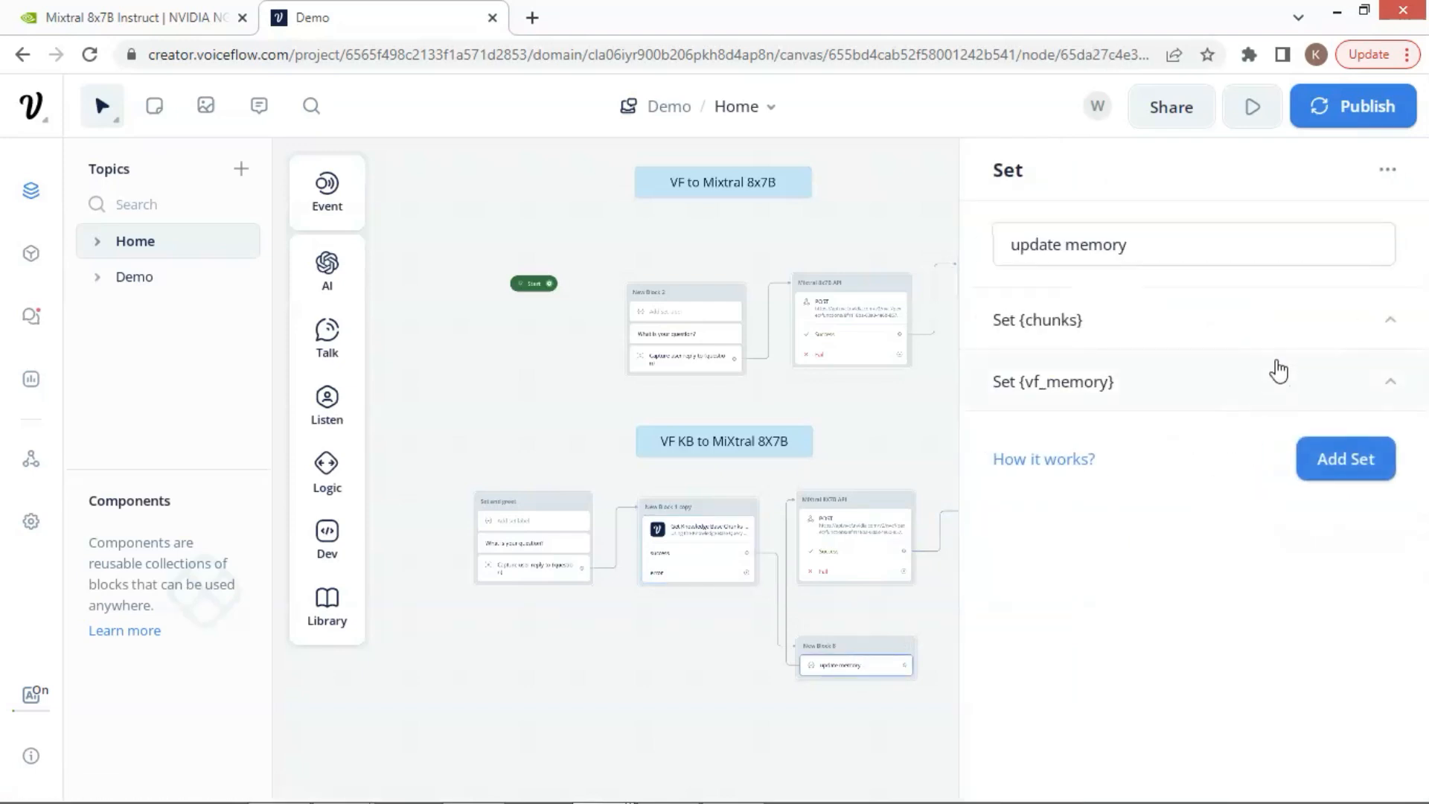
left_click(1376, 329)
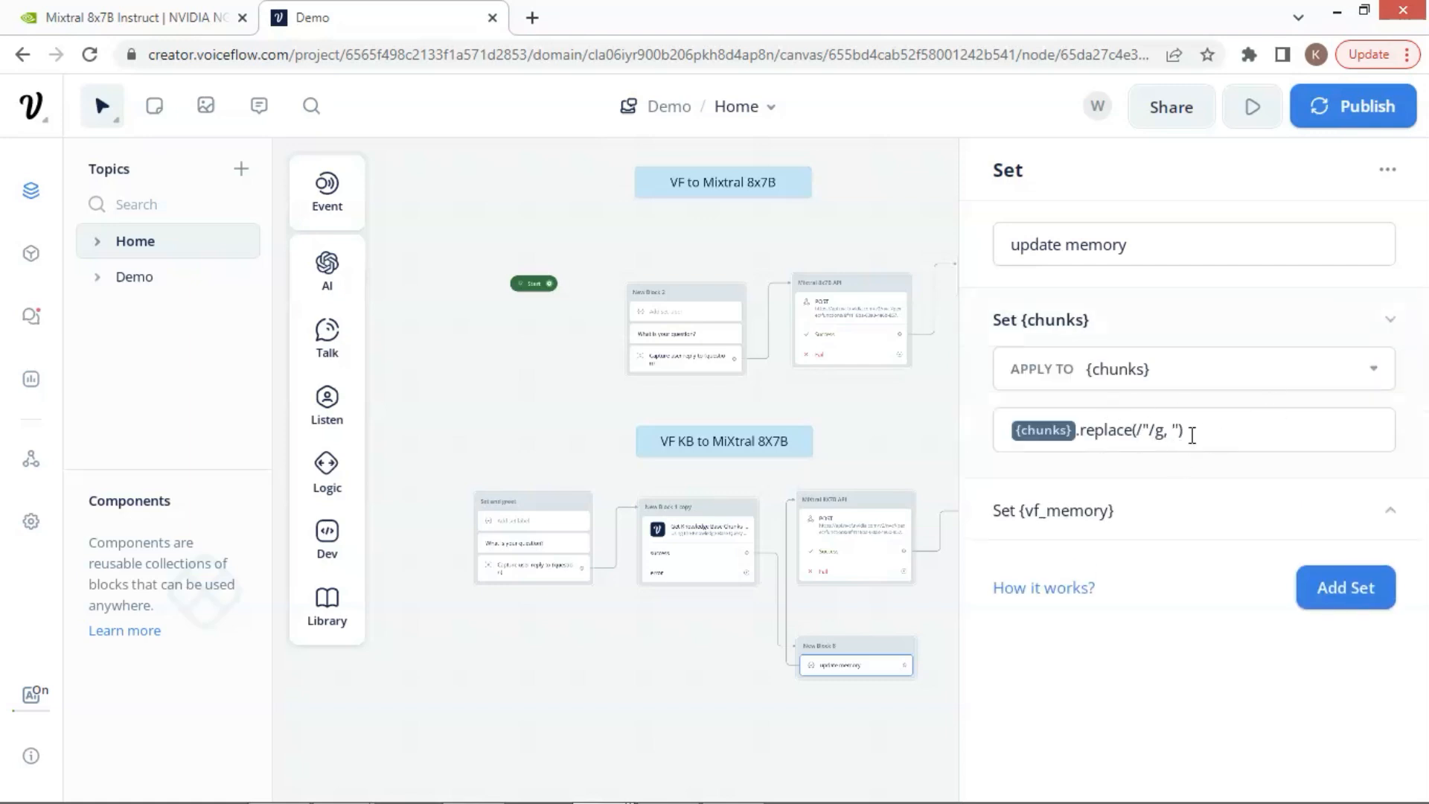
left_click(1394, 328)
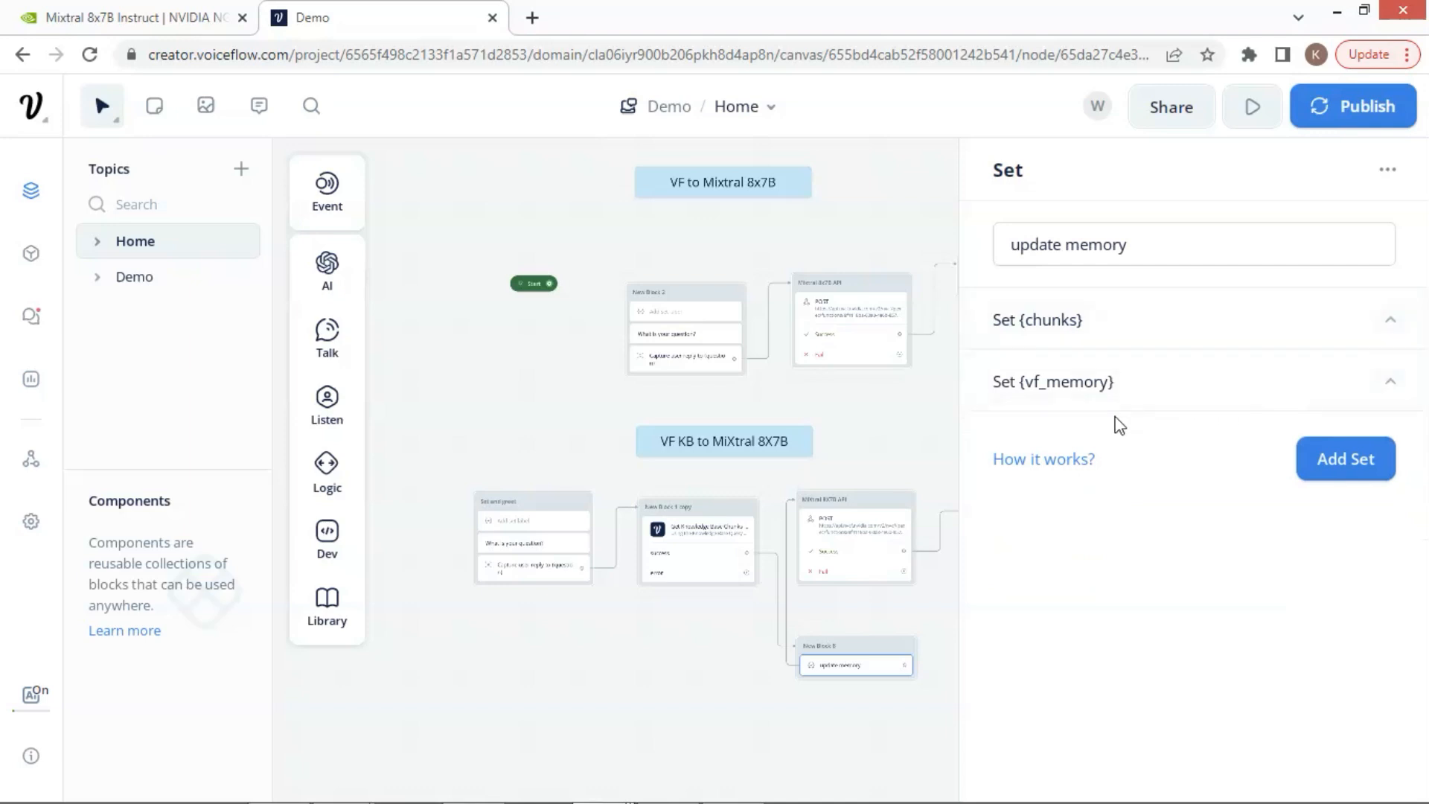
left_click(1396, 386)
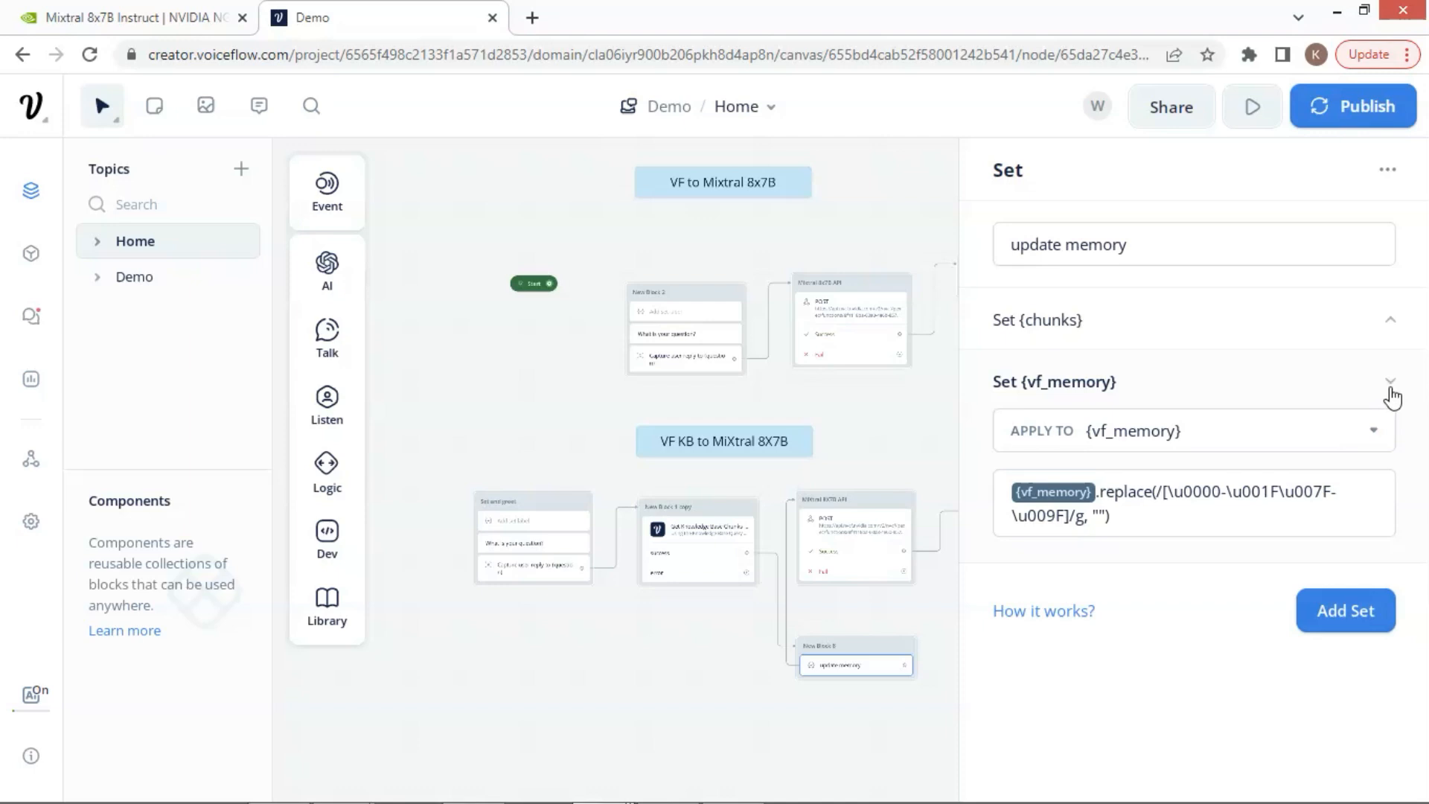
Review where {vf_memory} is used in the user message of the knowledge base flow's MiXtral 8X7B API body.
left_click(849, 560)
scroll(1293, 454, "down", 6)
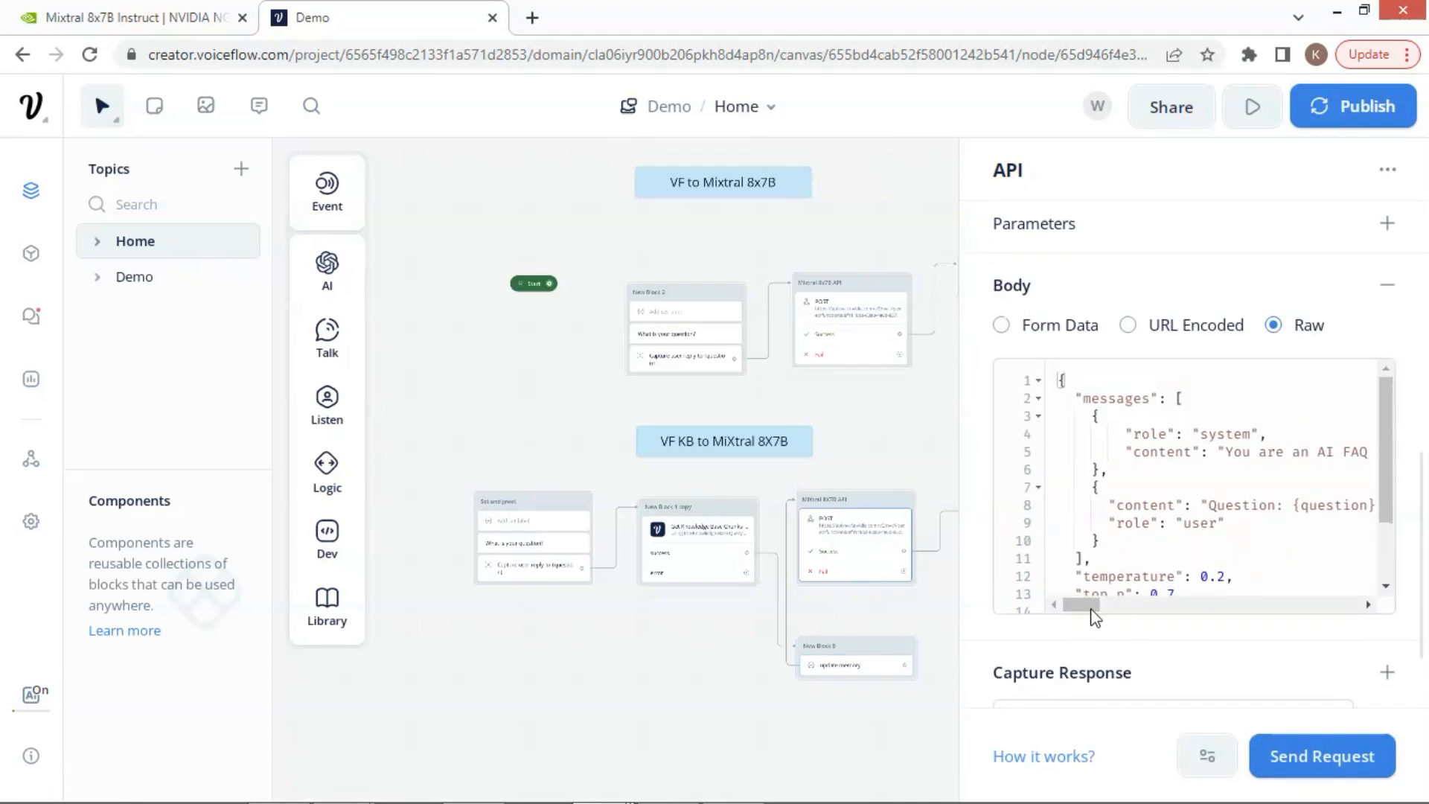
left_click(1326, 506)
left_click_drag(1091, 606, 1191, 605)
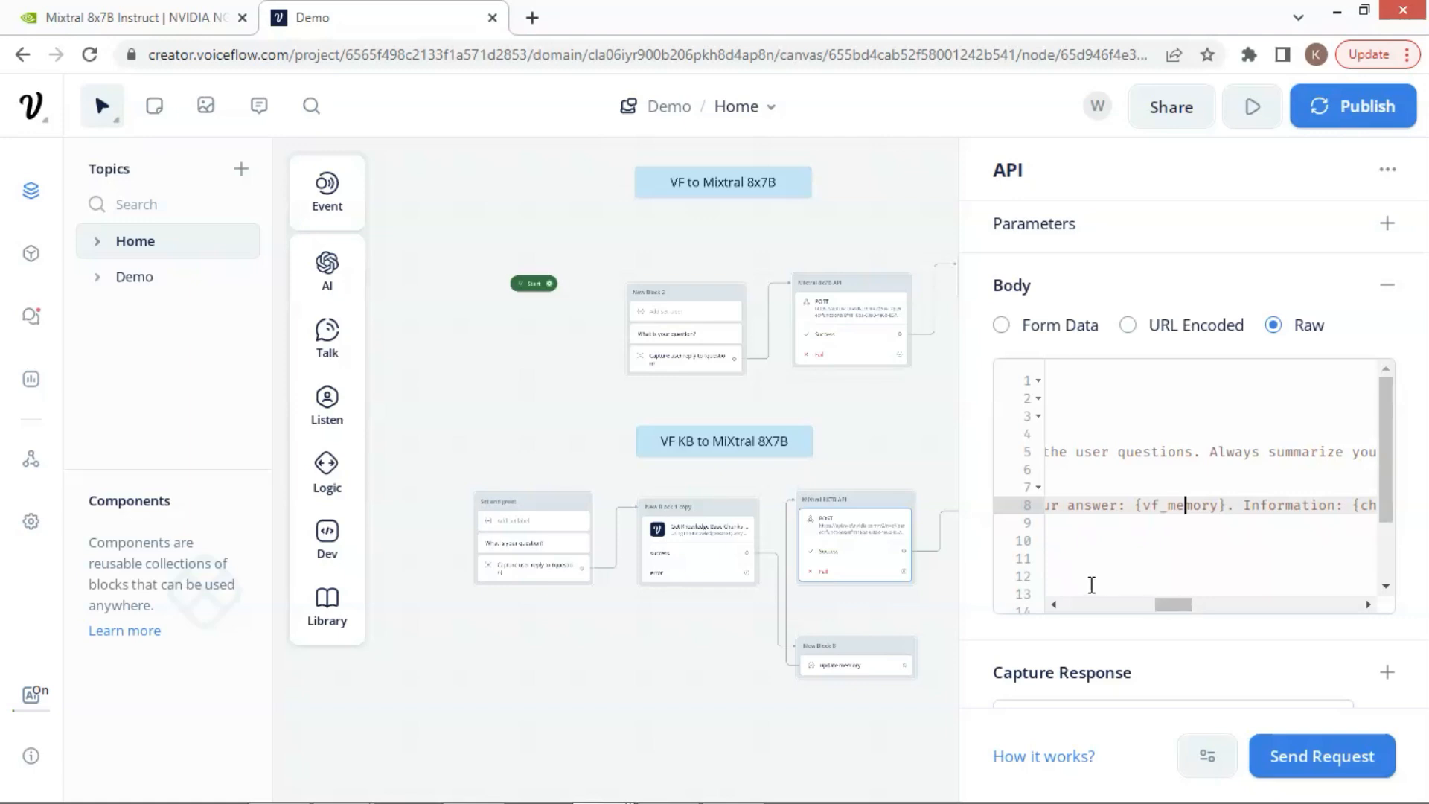
left_click(907, 447)
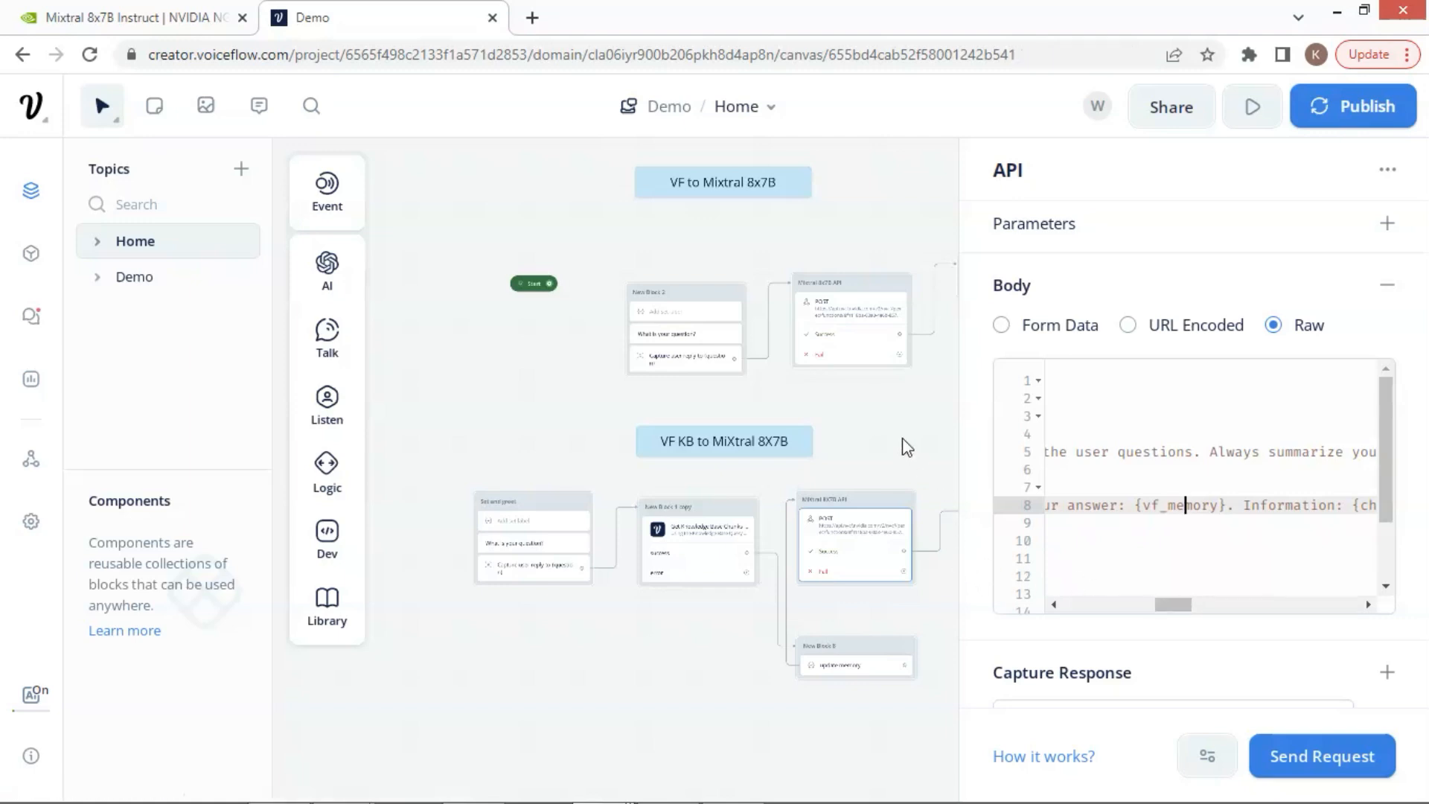